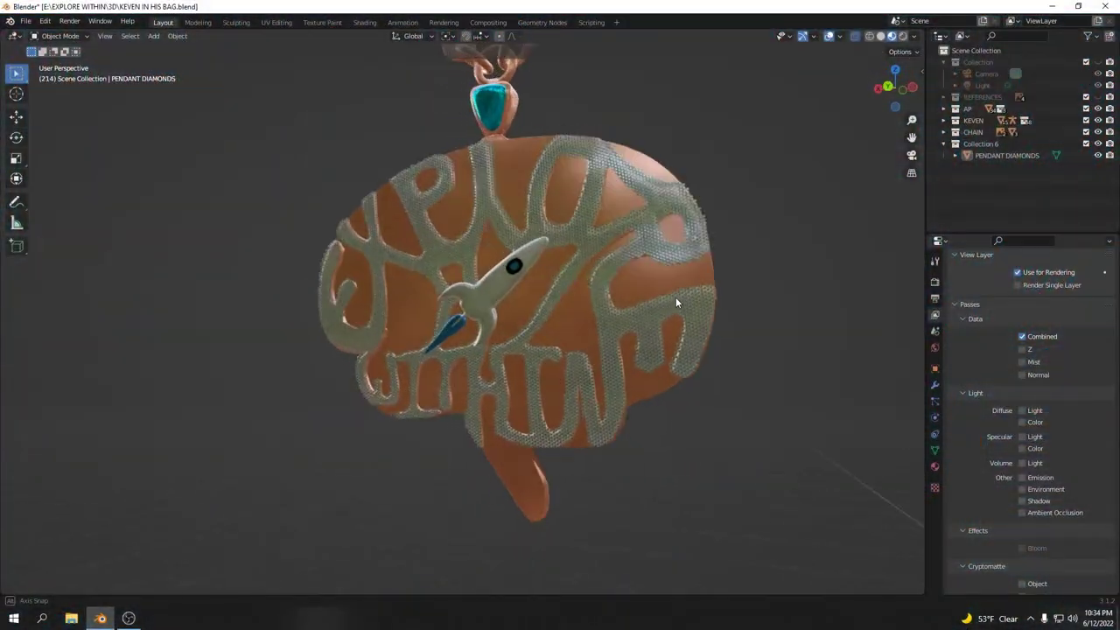
- Proportionally nudge one edge of the circle mesh toward the brain reference outline
{"action": "middle_click_drag", "start_coordinate": [676, 296], "coordinate": [738, 309]}
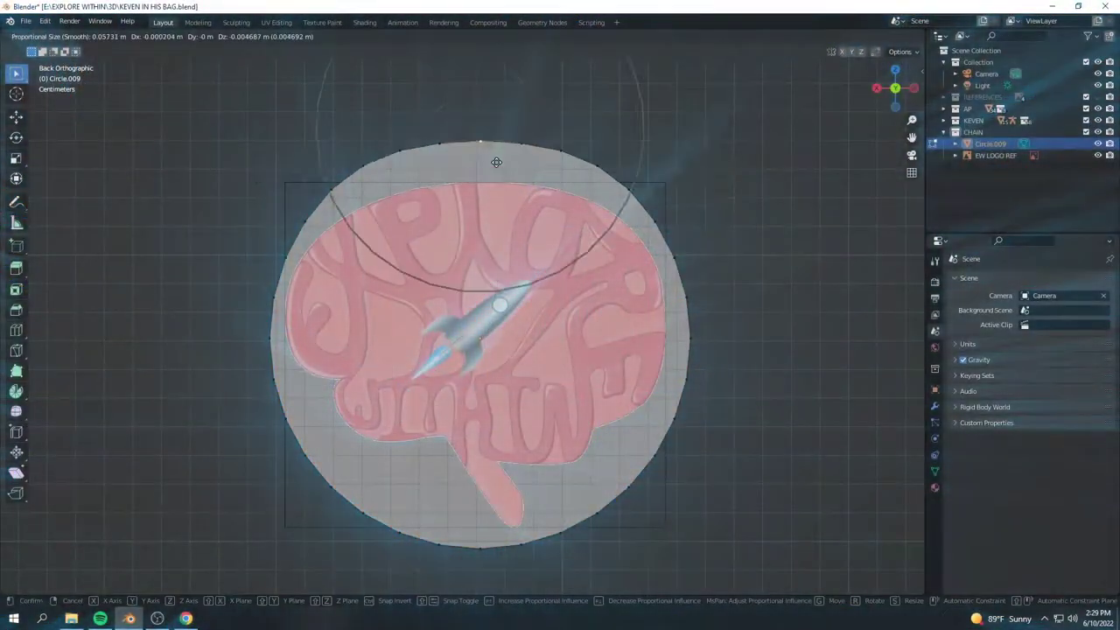
{"action": "left_click", "coordinate": [496, 162]}
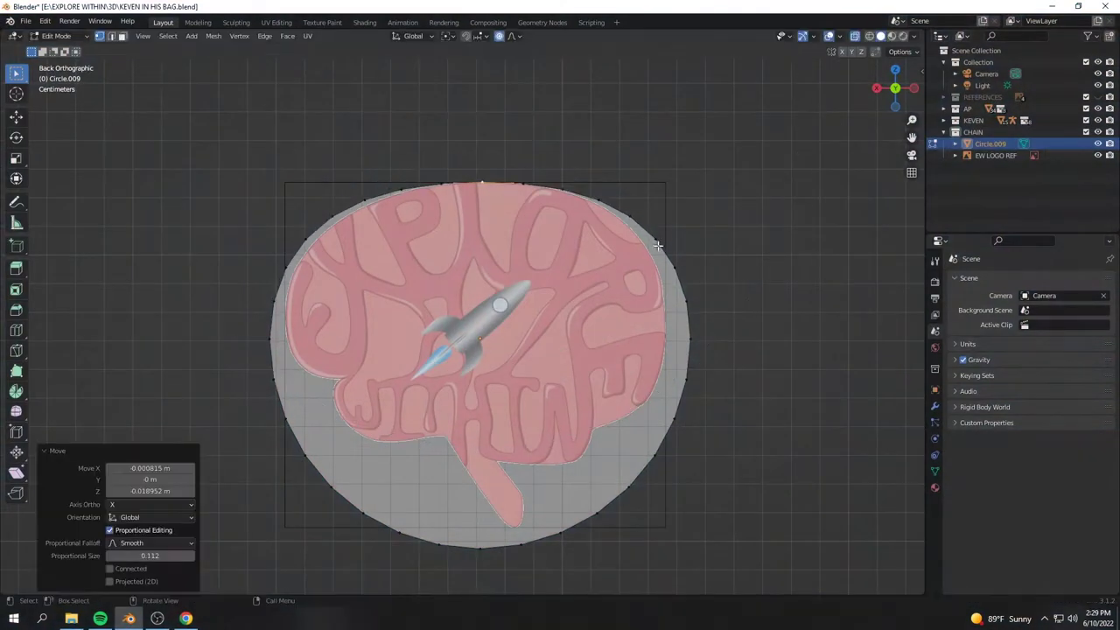
- Proportionally move the circle's edge vertices toward the brain reference outline
{"action": "key", "text": "g"}
{"action": "left_click", "coordinate": [674, 333]}
{"action": "key", "text": "g"}
{"action": "left_click", "coordinate": [290, 347]}
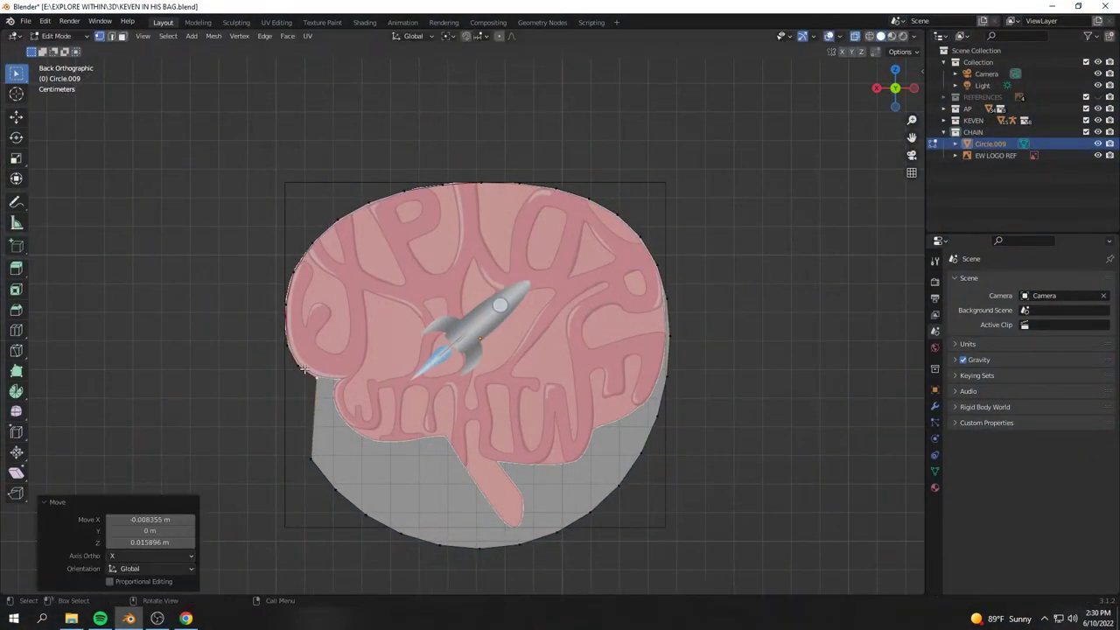
- Move the vertices along the brain's left edge onto the outline
{"action": "scroll", "coordinate": [365, 517], "scroll_direction": "up", "scroll_amount": 3}
{"action": "scroll", "coordinate": [358, 458], "scroll_direction": "down", "scroll_amount": 3}
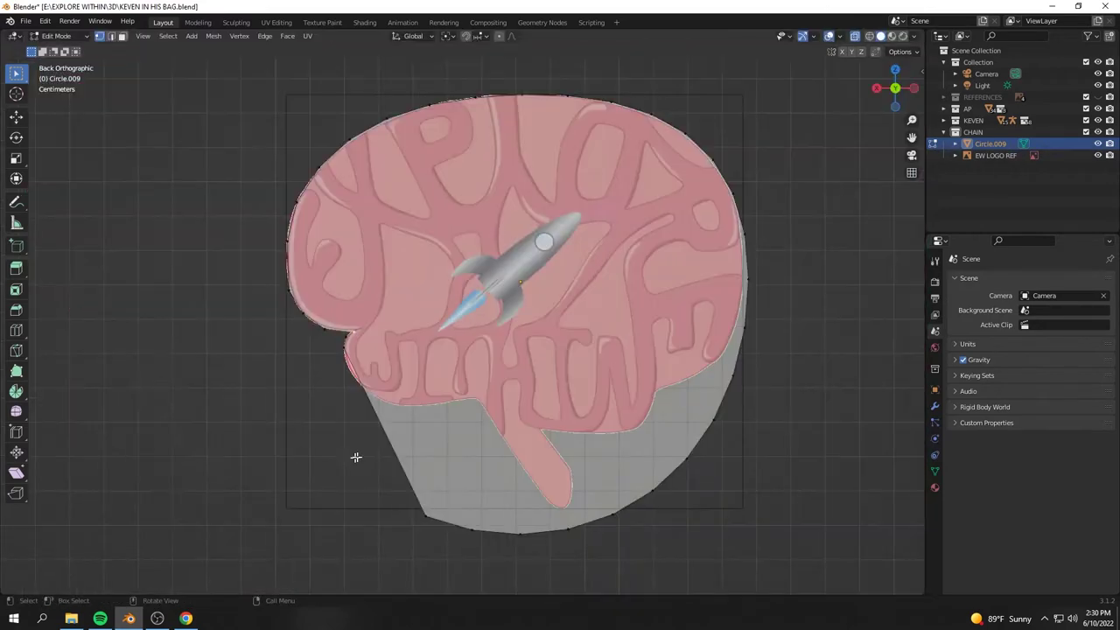
{"action": "scroll", "coordinate": [358, 458], "scroll_direction": "up", "scroll_amount": 4}
{"action": "middle_click_drag", "start_coordinate": [114, 161], "coordinate": [337, 237], "text": "shift"}
{"action": "key", "text": "g"}
{"action": "left_click", "coordinate": [338, 299]}
{"action": "key", "text": "g"}
- Place the lower-edge vertices on the outline down toward the brain stem
{"action": "key", "text": "g"}
{"action": "left_click", "coordinate": [446, 433]}
{"action": "mouse_move", "coordinate": [446, 433]}
{"action": "middle_mouse_down", "text": "shift"}
{"action": "mouse_move", "coordinate": [317, 226]}
{"action": "mouse_move", "coordinate": [440, 295]}
{"action": "middle_mouse_up", "text": "shift"}
{"action": "key", "text": "g"}
{"action": "left_click", "coordinate": [324, 244]}
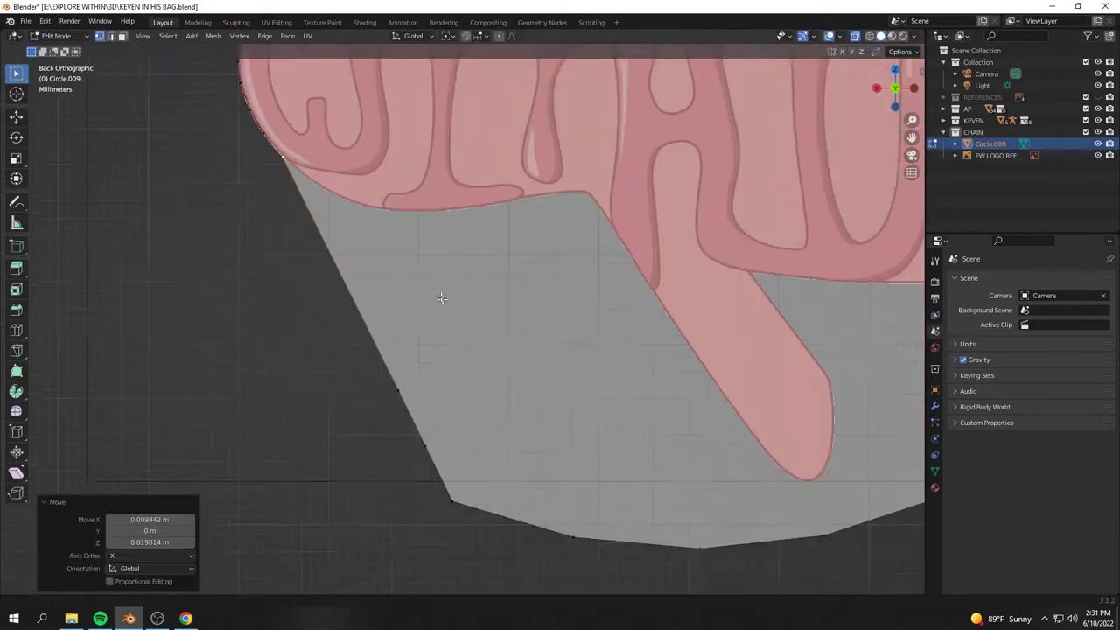
{"action": "key", "text": "g"}
{"action": "left_click", "coordinate": [580, 224]}
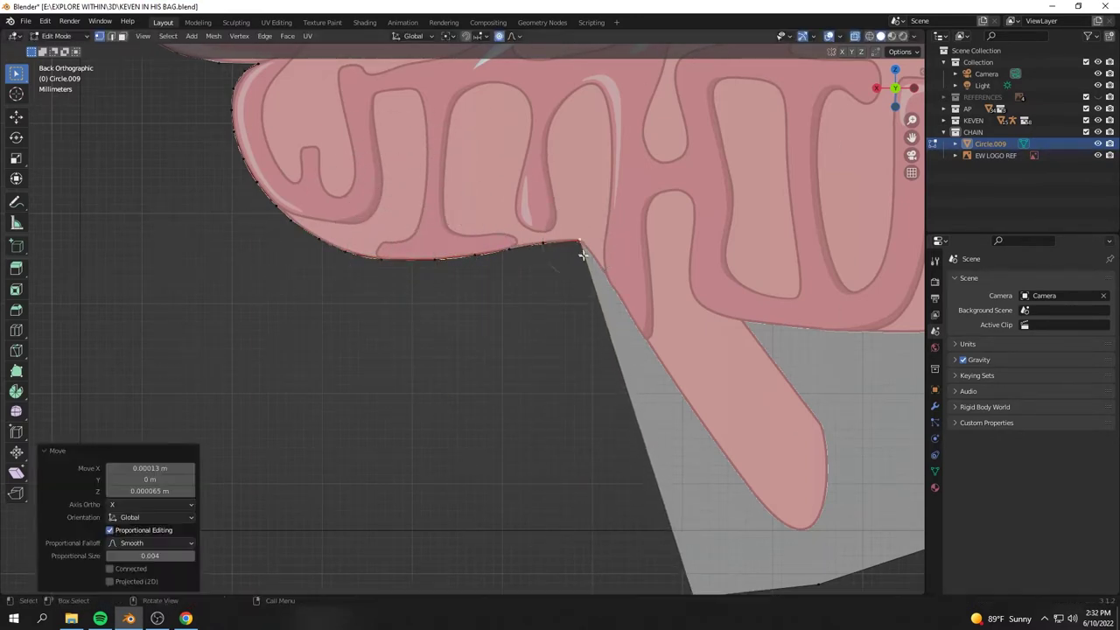
{"action": "middle_click_drag", "start_coordinate": [582, 242], "coordinate": [651, 545], "text": "shift"}
{"action": "left_click", "coordinate": [650, 545]}
- Reshape the edge around the brain stem with proportional moves, cancelling one stray move
{"action": "key", "text": "g"}
{"action": "scroll", "coordinate": [663, 412], "scroll_direction": "down", "scroll_amount": 10}
{"action": "left_click", "coordinate": [729, 473]}
{"action": "key", "text": "g"}
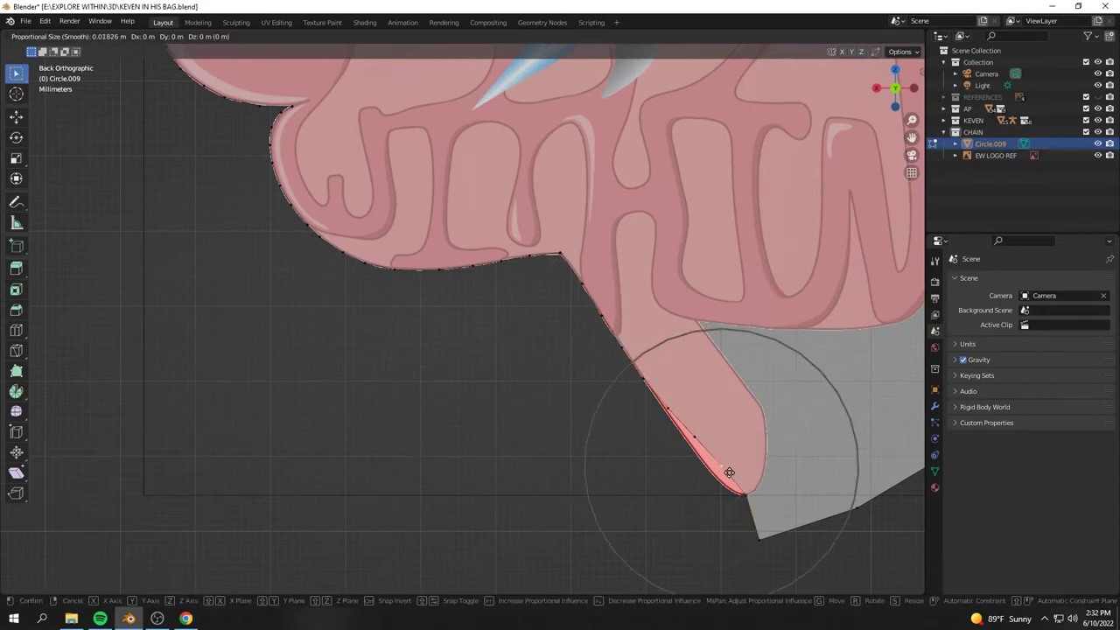
{"action": "left_click", "coordinate": [729, 473]}
{"action": "right_click", "coordinate": [684, 412]}
{"action": "middle_click_drag", "start_coordinate": [767, 518], "coordinate": [543, 473], "text": "shift"}
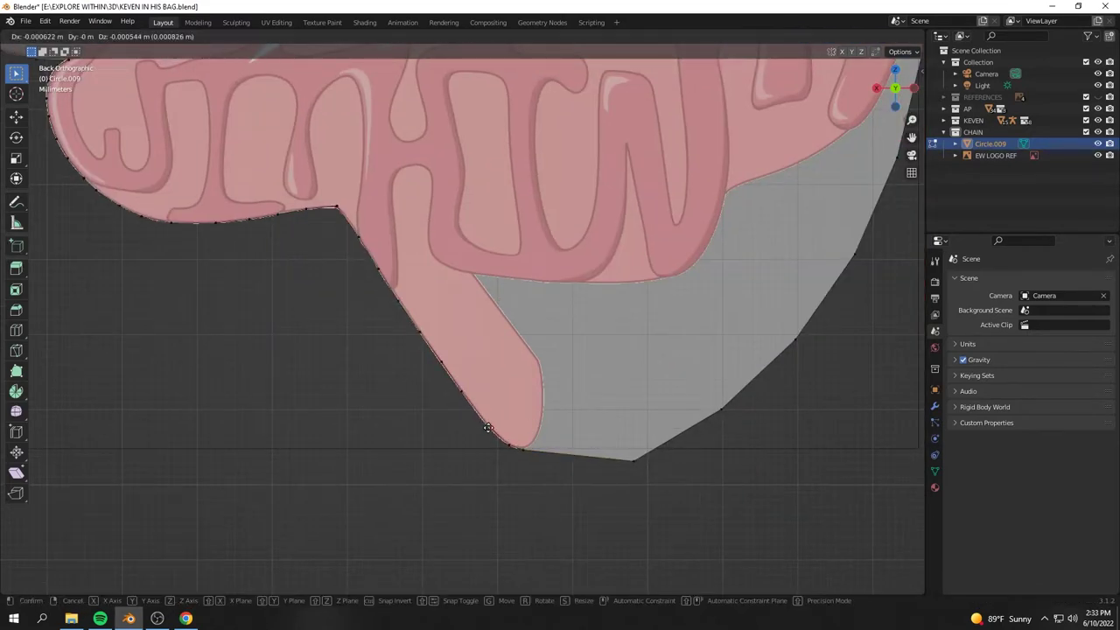
{"action": "scroll", "coordinate": [487, 428], "scroll_direction": "up", "scroll_amount": 2}
- Add more vertices along the bottom edge and position them, undoing one move
{"action": "left_click", "coordinate": [517, 468]}
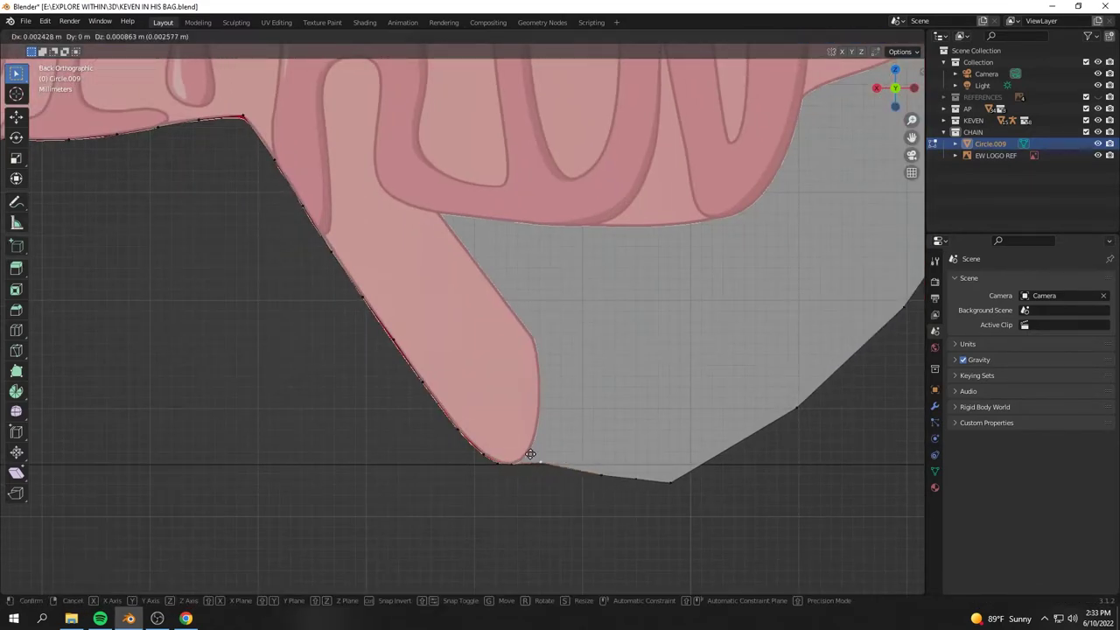
{"action": "left_click", "coordinate": [545, 408]}
{"action": "key", "text": "g"}
{"action": "left_click", "coordinate": [496, 321]}
{"action": "key", "text": "ctrl+z"}
- Pull bottom-edge vertices onto the pink outline and save the file
{"action": "mouse_move", "coordinate": [670, 295]}
{"action": "middle_mouse_down", "text": "shift"}
{"action": "mouse_move", "coordinate": [586, 355]}
{"action": "mouse_move", "coordinate": [539, 329]}
{"action": "middle_mouse_up", "text": "shift"}
{"action": "left_click_drag", "start_coordinate": [478, 317], "coordinate": [435, 297]}
{"action": "left_click_drag", "start_coordinate": [539, 326], "coordinate": [575, 292]}
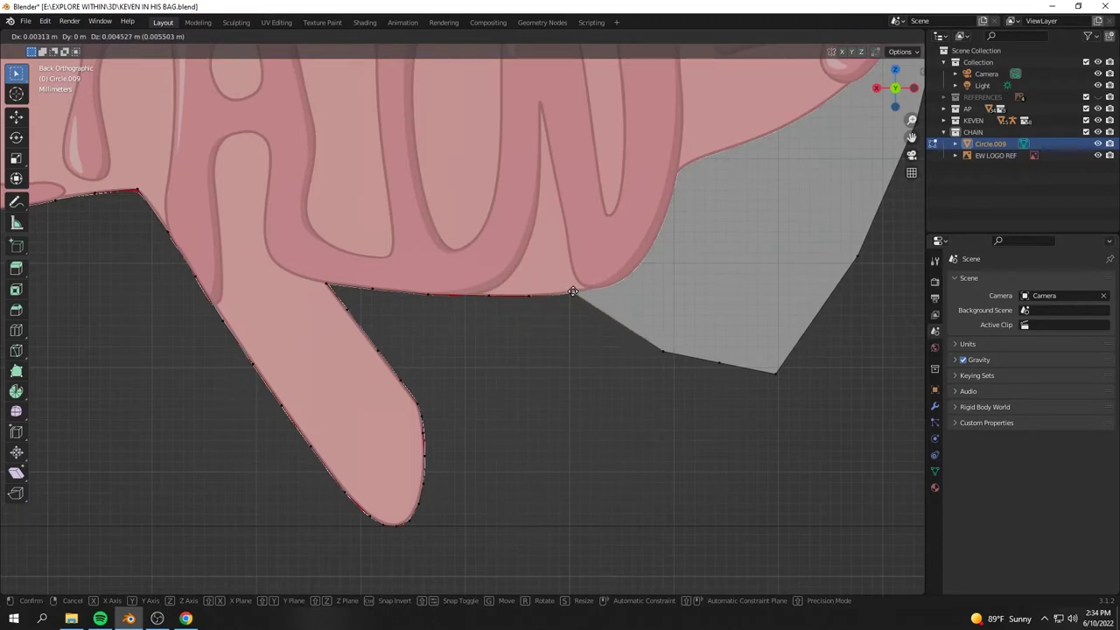
{"action": "middle_click_drag", "start_coordinate": [621, 272], "coordinate": [638, 242], "text": "shift"}
{"action": "scroll", "coordinate": [638, 243], "scroll_direction": "down", "scroll_amount": 2}
{"action": "key", "text": "ctrl+z"}
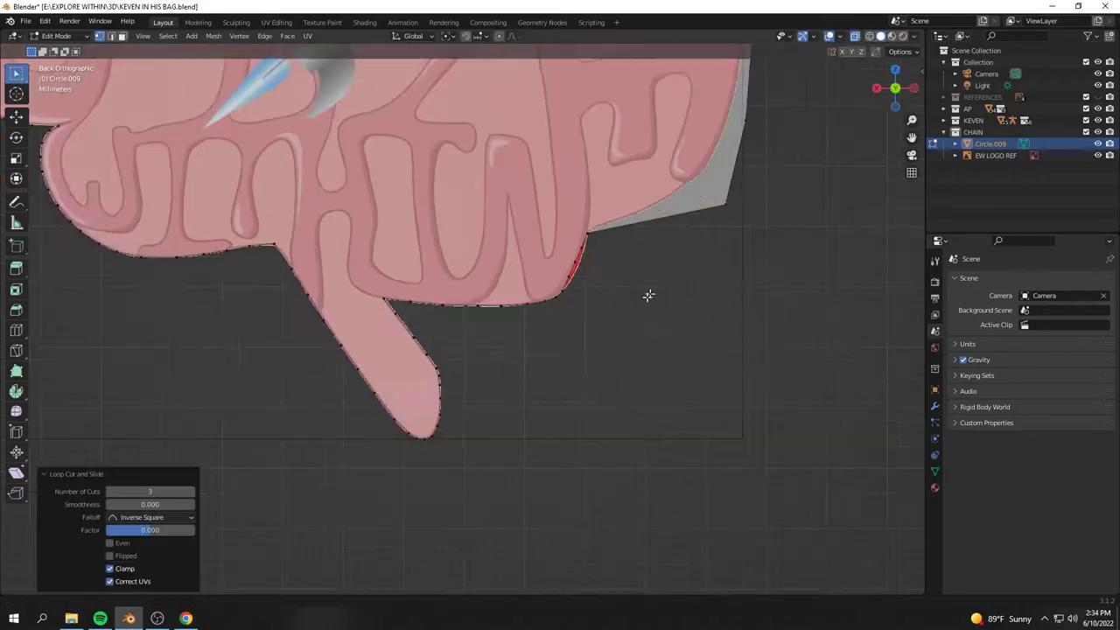
{"action": "key", "text": "ctrl+s"}
- Align the lower-right vertices to the outline and box-select all the rim vertices
{"action": "scroll", "coordinate": [655, 260], "scroll_direction": "up", "scroll_amount": 3}
{"action": "middle_click_drag", "start_coordinate": [613, 289], "coordinate": [482, 362], "text": "shift"}
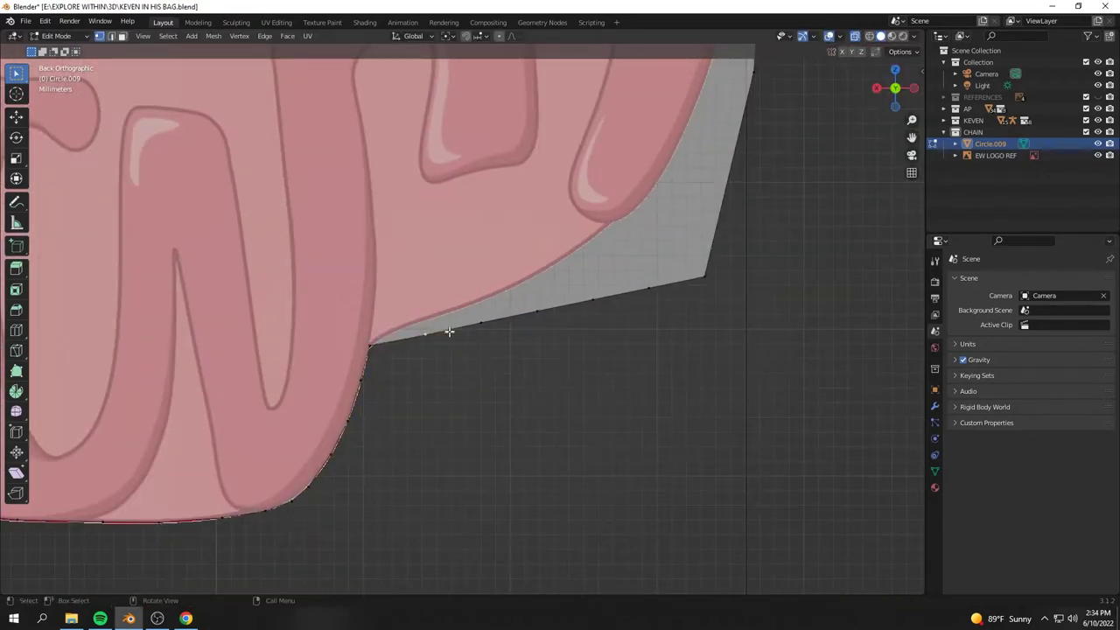
{"action": "mouse_move", "coordinate": [483, 325]}
{"action": "left_mouse_down"}
{"action": "mouse_move", "coordinate": [645, 282]}
{"action": "mouse_move", "coordinate": [603, 220]}
{"action": "left_mouse_up"}
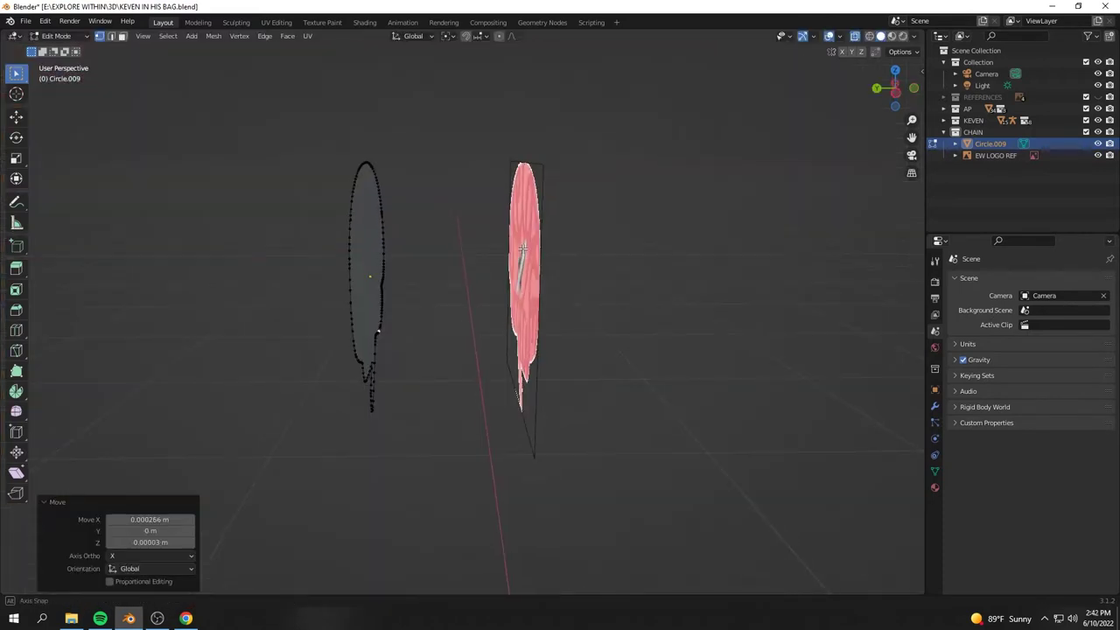
{"action": "middle_click_drag", "start_coordinate": [522, 247], "coordinate": [462, 220]}
{"action": "mouse_move", "coordinate": [323, 105]}
{"action": "left_mouse_down"}
{"action": "mouse_move", "coordinate": [393, 343]}
{"action": "mouse_move", "coordinate": [402, 437]}
{"action": "left_mouse_up"}
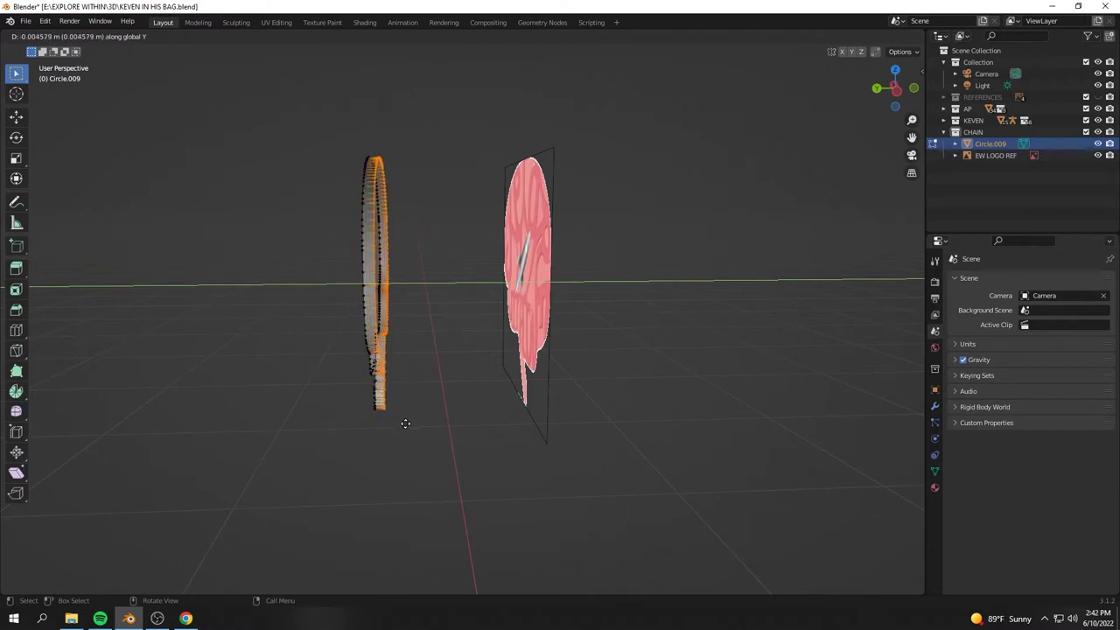
- Extrude the outline backward along Y, viewing it from the back in X-ray
{"action": "left_click", "coordinate": [405, 423]}
{"action": "mouse_move", "coordinate": [405, 424]}
{"action": "middle_mouse_down"}
{"action": "mouse_move", "coordinate": [437, 418]}
{"action": "mouse_move", "coordinate": [588, 453]}
{"action": "mouse_move", "coordinate": [628, 424]}
{"action": "middle_mouse_up"}
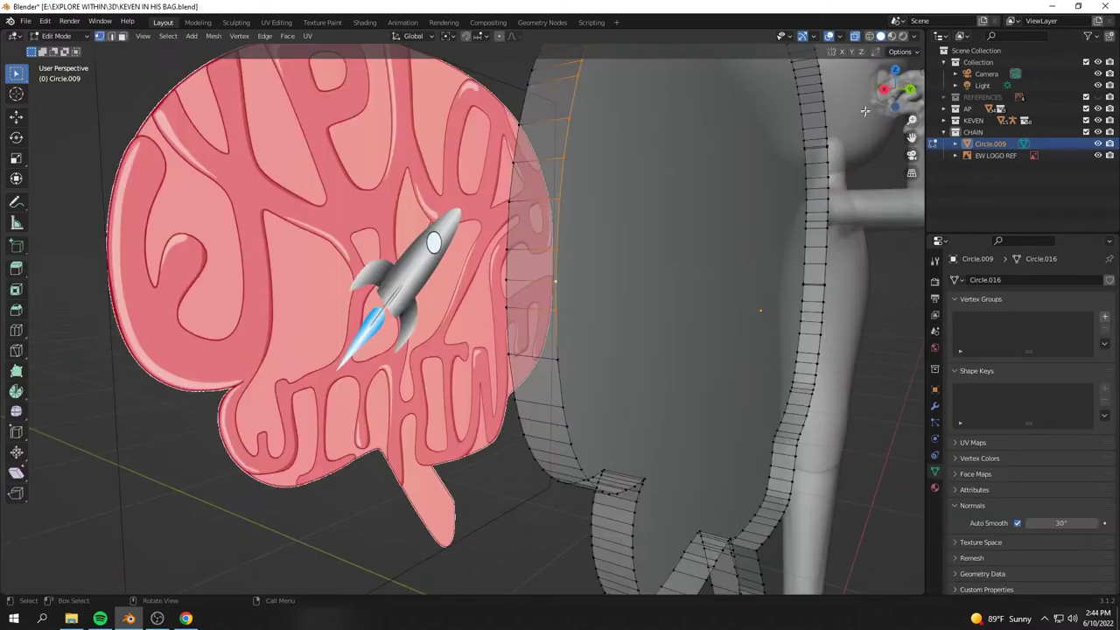
{"action": "left_click", "coordinate": [892, 99]}
{"action": "key", "text": "alt+z"}
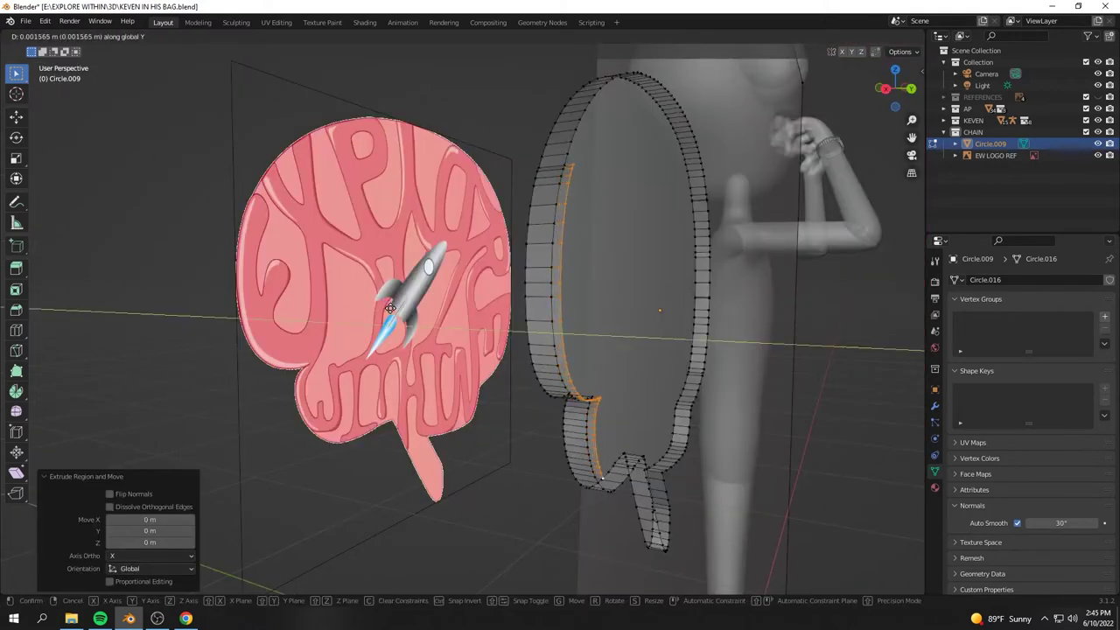
{"action": "left_click", "coordinate": [390, 308]}
{"action": "middle_click_drag", "start_coordinate": [576, 280], "coordinate": [518, 262]}
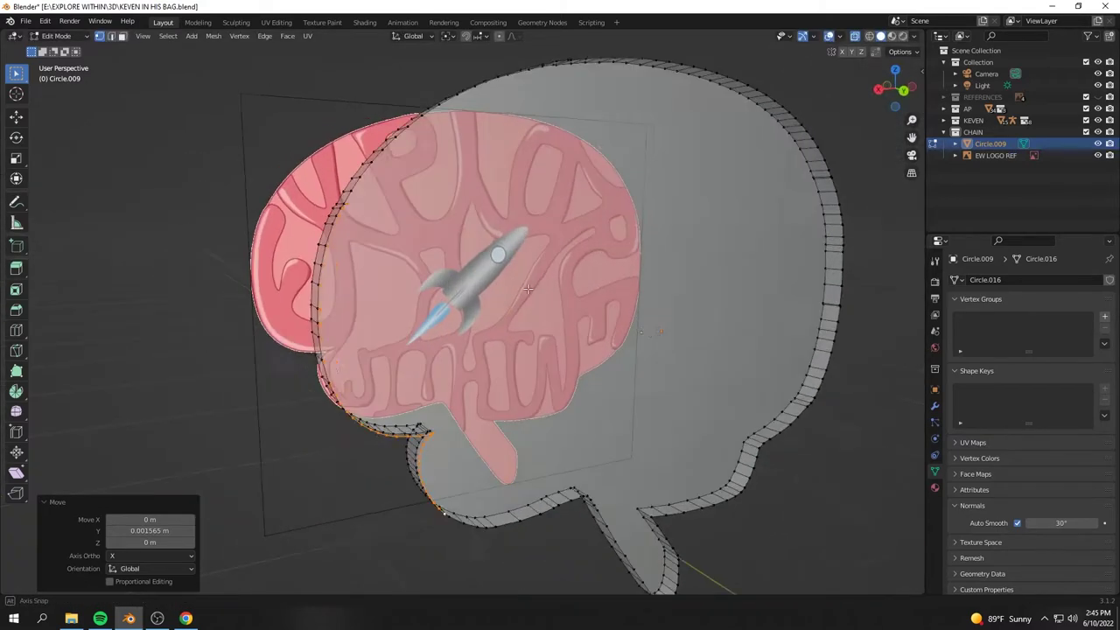
{"action": "left_click", "coordinate": [897, 91]}
{"action": "scroll", "coordinate": [205, 181], "scroll_direction": "up", "scroll_amount": 5}
- Move the outline vertices and a run of bottom edges inward to form the border band
{"action": "key", "text": "g"}
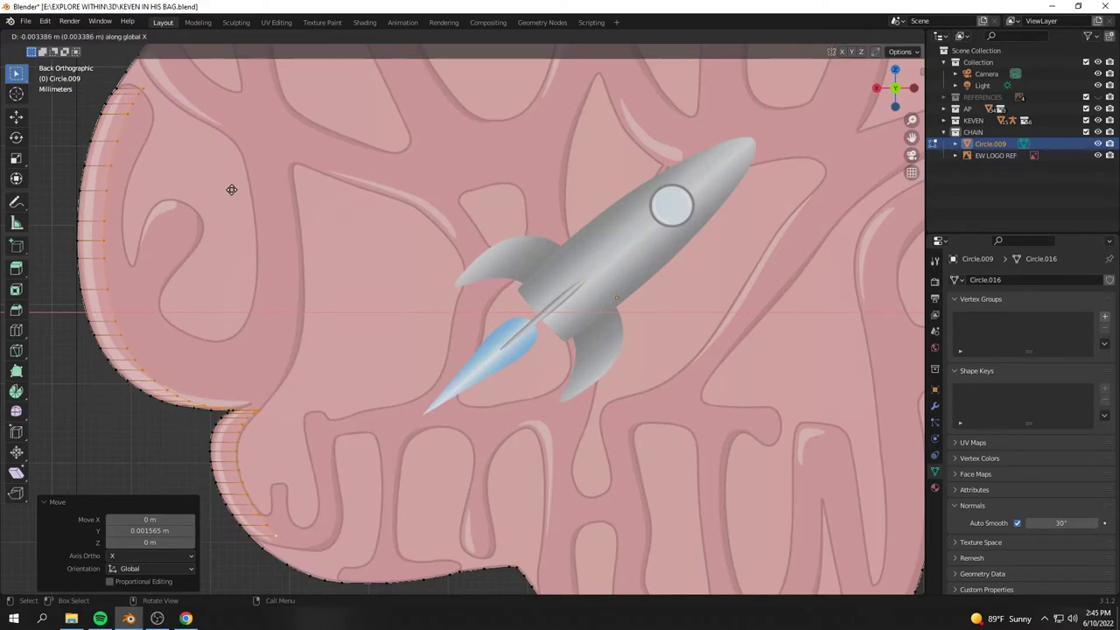
{"action": "scroll", "coordinate": [210, 223], "scroll_direction": "down", "scroll_amount": 5}
{"action": "mouse_move", "coordinate": [210, 222]}
{"action": "middle_mouse_down"}
{"action": "mouse_move", "coordinate": [347, 262]}
{"action": "mouse_move", "coordinate": [254, 273]}
{"action": "middle_mouse_up"}
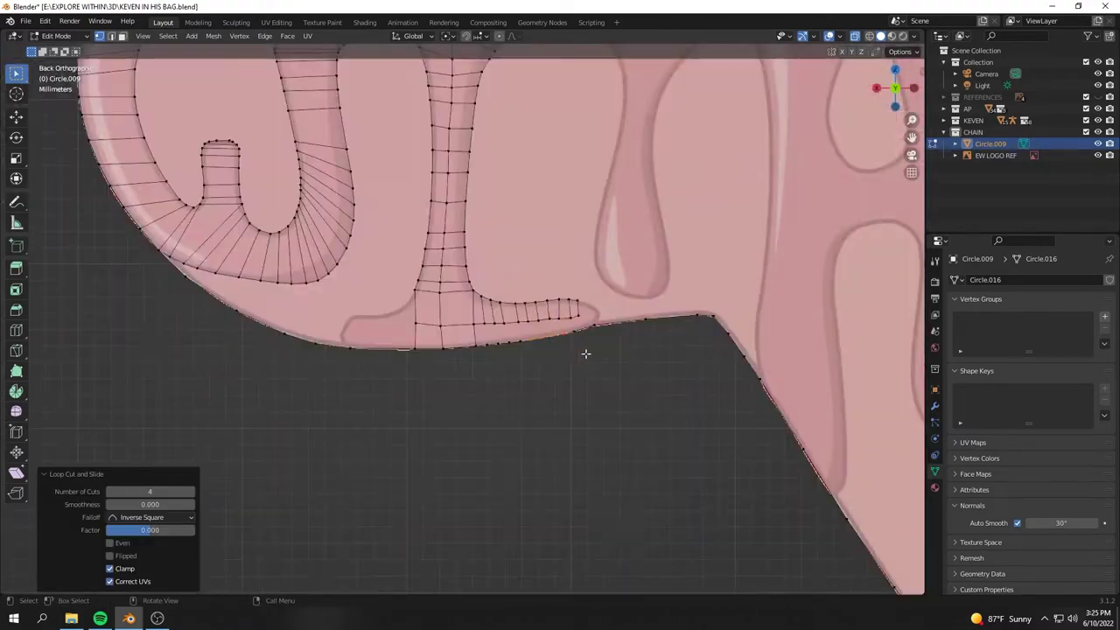
{"action": "scroll", "coordinate": [586, 354], "scroll_direction": "up", "scroll_amount": 3}
{"action": "left_click", "coordinate": [442, 320]}
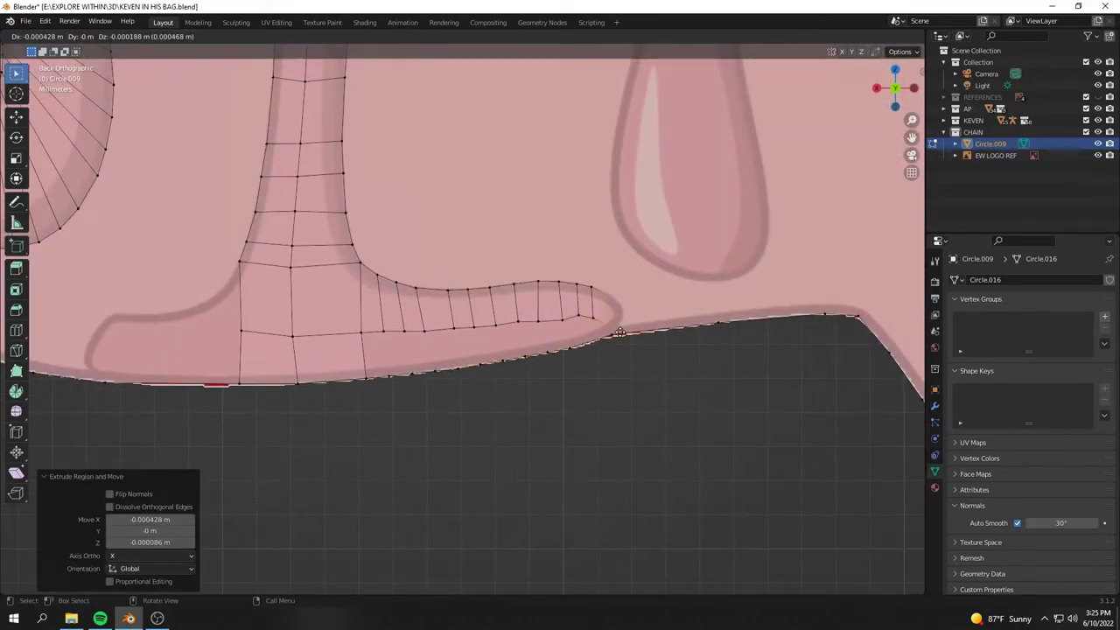
{"action": "key", "text": "g"}
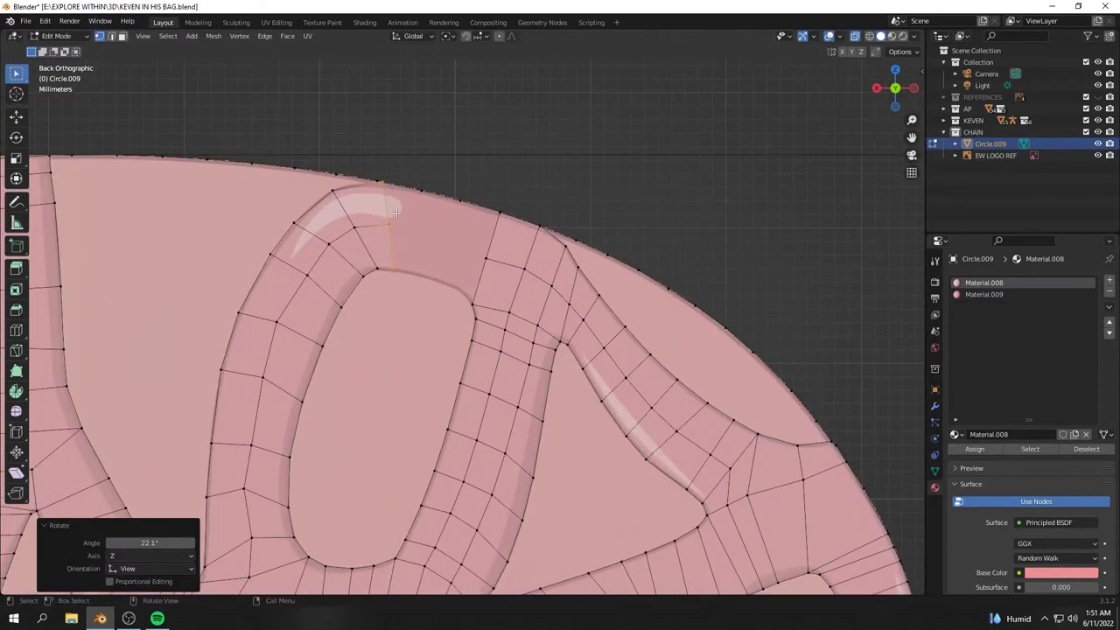
- Finish moving the border band's edges and vertices into place
{"action": "left_click", "coordinate": [376, 186]}
{"action": "key", "text": "g"}
{"action": "left_click", "coordinate": [242, 453]}
{"action": "key", "text": "g"}
{"action": "left_click", "coordinate": [298, 234]}
- Add vertical edge loops across the brain's top band and position them
{"action": "left_click", "coordinate": [298, 235]}
{"action": "key", "text": "ctrl+r"}
{"action": "left_click", "coordinate": [470, 237]}
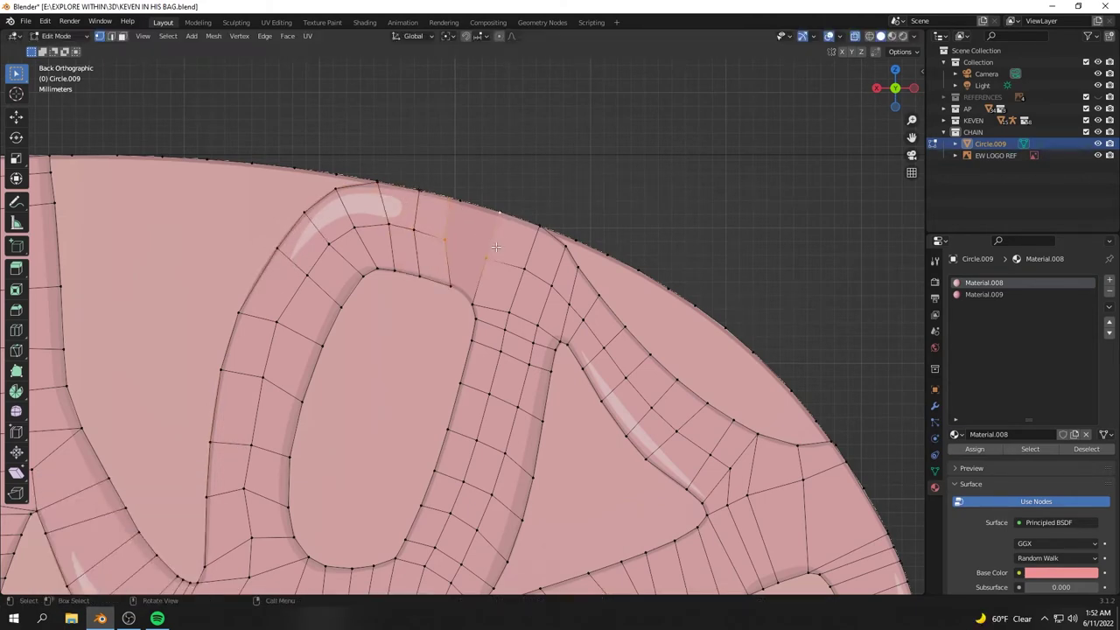
{"action": "left_click", "coordinate": [476, 312]}
{"action": "scroll", "coordinate": [612, 178], "scroll_direction": "down", "scroll_amount": 5}
- Review the copper ColorRamp material Material.010 in Object Mode, then return to Edit Mode
{"action": "key", "text": "Tab"}
{"action": "mouse_move", "coordinate": [613, 178]}
{"action": "middle_mouse_down"}
{"action": "mouse_move", "coordinate": [440, 511]}
{"action": "mouse_move", "coordinate": [501, 507]}
{"action": "mouse_move", "coordinate": [574, 448]}
{"action": "mouse_move", "coordinate": [667, 416]}
{"action": "mouse_move", "coordinate": [728, 434]}
{"action": "mouse_move", "coordinate": [735, 450]}
{"action": "mouse_move", "coordinate": [715, 472]}
{"action": "mouse_move", "coordinate": [533, 454]}
{"action": "mouse_move", "coordinate": [494, 461]}
{"action": "mouse_move", "coordinate": [502, 482]}
{"action": "mouse_move", "coordinate": [563, 461]}
{"action": "mouse_move", "coordinate": [576, 424]}
{"action": "mouse_move", "coordinate": [618, 397]}
{"action": "mouse_move", "coordinate": [643, 357]}
{"action": "mouse_move", "coordinate": [596, 362]}
{"action": "mouse_move", "coordinate": [590, 403]}
{"action": "mouse_move", "coordinate": [616, 416]}
{"action": "mouse_move", "coordinate": [623, 450]}
{"action": "mouse_move", "coordinate": [719, 405]}
{"action": "mouse_move", "coordinate": [267, 221]}
{"action": "mouse_move", "coordinate": [233, 212]}
{"action": "mouse_move", "coordinate": [175, 230]}
{"action": "mouse_move", "coordinate": [185, 250]}
{"action": "mouse_move", "coordinate": [210, 260]}
{"action": "mouse_move", "coordinate": [219, 251]}
{"action": "middle_mouse_up"}
{"action": "key", "text": "Tab"}
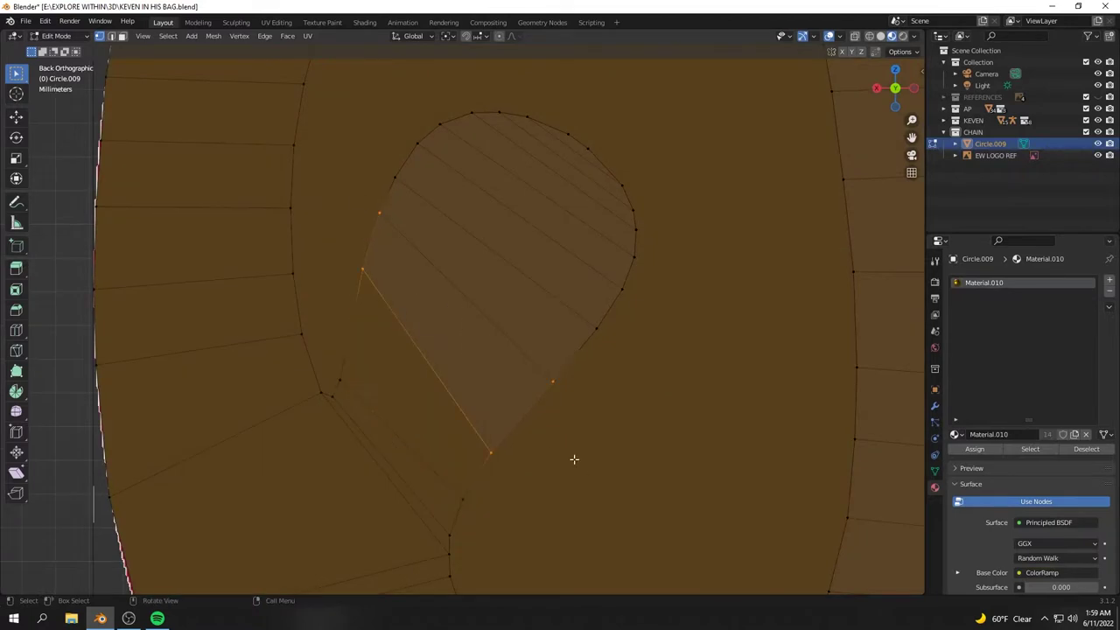
- Orbit around the copper brain to inspect it from several angles
{"action": "left_click_drag", "start_coordinate": [621, 220], "coordinate": [648, 256]}
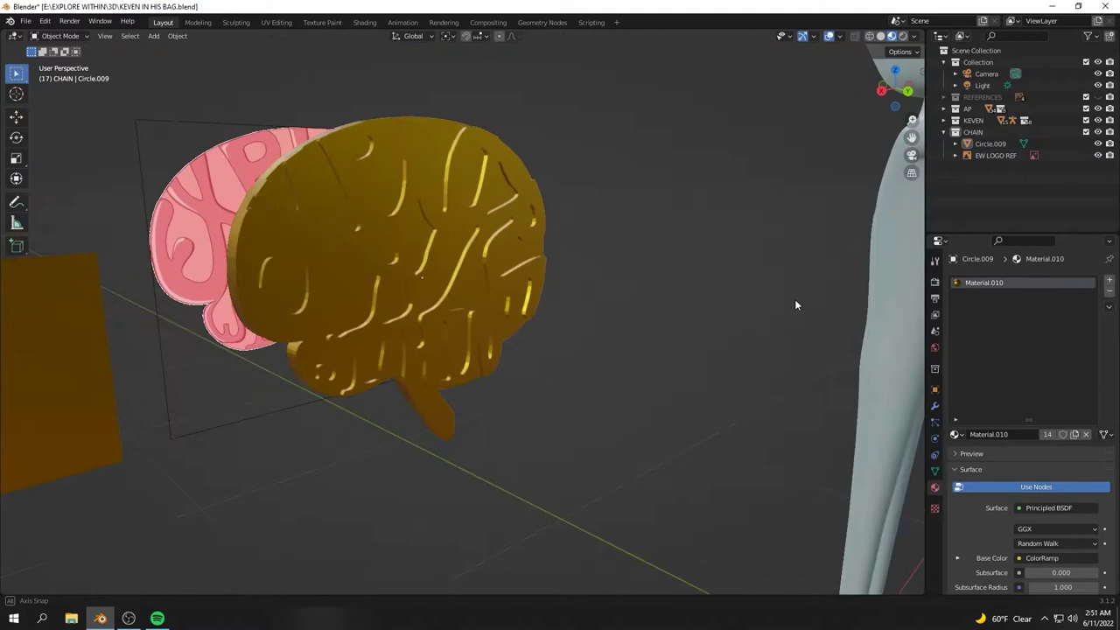
{"action": "mouse_move", "coordinate": [795, 299]}
{"action": "middle_mouse_down"}
{"action": "mouse_move", "coordinate": [679, 276]}
{"action": "mouse_move", "coordinate": [658, 252]}
{"action": "mouse_move", "coordinate": [676, 290]}
{"action": "middle_mouse_up"}
{"action": "scroll", "coordinate": [676, 297], "scroll_direction": "up", "scroll_amount": 3}
{"action": "mouse_move", "coordinate": [744, 283]}
{"action": "middle_mouse_down"}
{"action": "mouse_move", "coordinate": [718, 370]}
{"action": "mouse_move", "coordinate": [663, 349]}
{"action": "mouse_move", "coordinate": [737, 325]}
{"action": "mouse_move", "coordinate": [790, 340]}
{"action": "mouse_move", "coordinate": [813, 380]}
{"action": "mouse_move", "coordinate": [752, 380]}
{"action": "mouse_move", "coordinate": [700, 350]}
{"action": "mouse_move", "coordinate": [722, 358]}
{"action": "middle_mouse_up"}
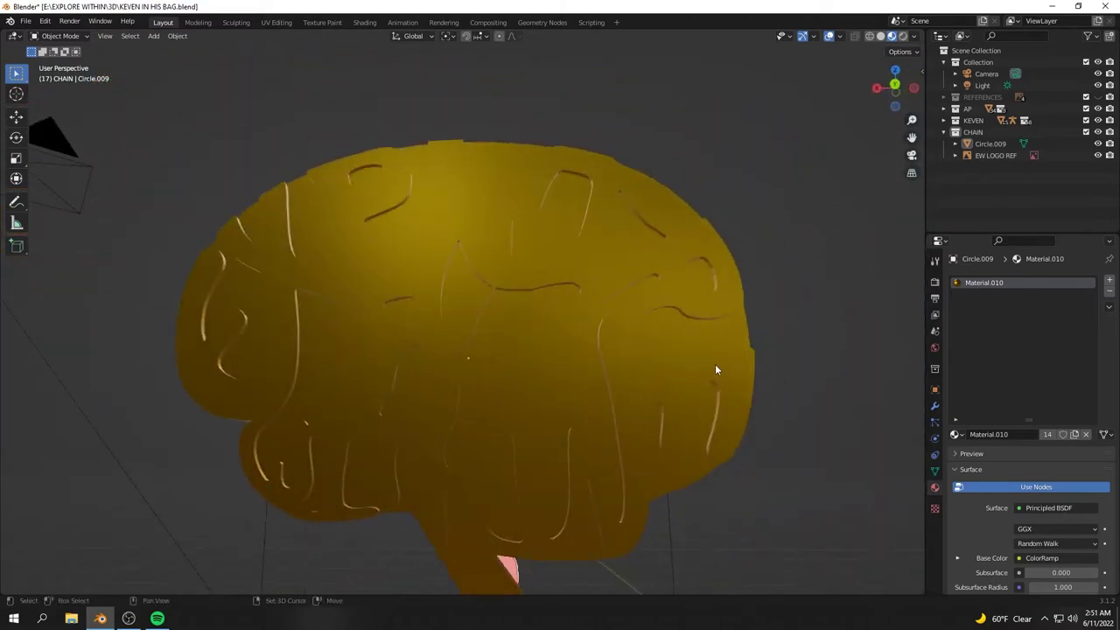
{"action": "scroll", "coordinate": [648, 373], "scroll_direction": "down", "scroll_amount": 5}
{"action": "mouse_move", "coordinate": [630, 375]}
{"action": "middle_mouse_down"}
{"action": "mouse_move", "coordinate": [537, 428]}
{"action": "mouse_move", "coordinate": [175, 391]}
{"action": "mouse_move", "coordinate": [123, 357]}
{"action": "mouse_move", "coordinate": [137, 322]}
{"action": "mouse_move", "coordinate": [170, 327]}
{"action": "mouse_move", "coordinate": [135, 350]}
{"action": "mouse_move", "coordinate": [131, 371]}
{"action": "mouse_move", "coordinate": [63, 178]}
{"action": "middle_mouse_up"}
- Add a flat square plane left of the brain via the Edit menu, then deselect it
{"action": "left_click", "coordinate": [41, 22]}
{"action": "left_click", "coordinate": [50, 98]}
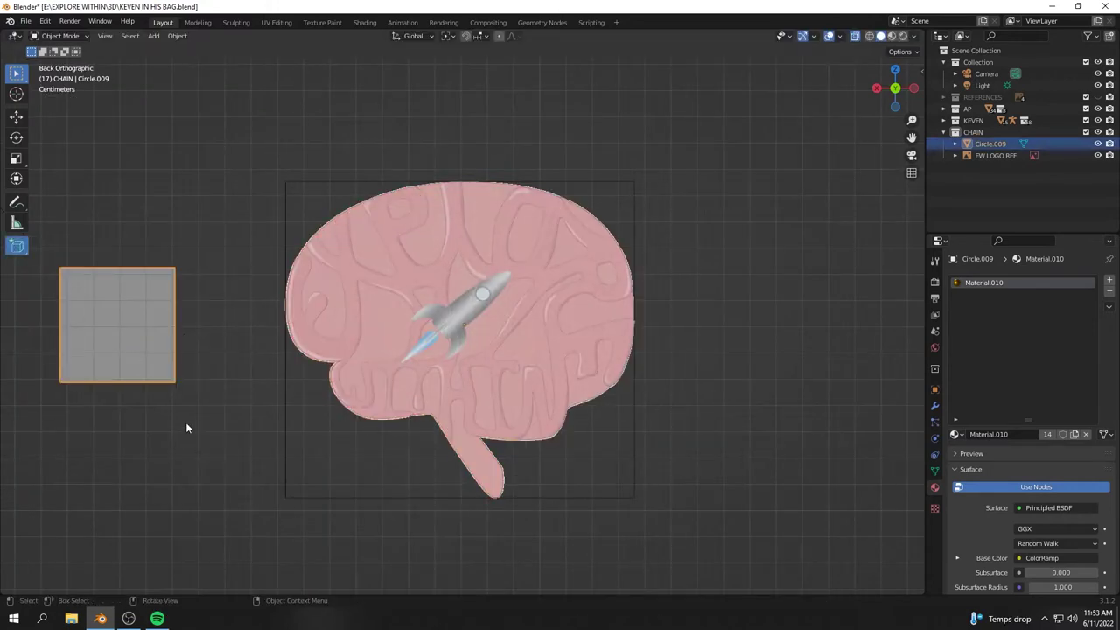
{"action": "key", "text": "w"}
{"action": "left_click", "coordinate": [192, 350]}
- Move the whole square plane over toward the brain in Edit Mode
{"action": "left_click", "coordinate": [120, 302]}
{"action": "key", "text": "Tab"}
{"action": "left_click_drag", "start_coordinate": [154, 417], "coordinate": [188, 410]}
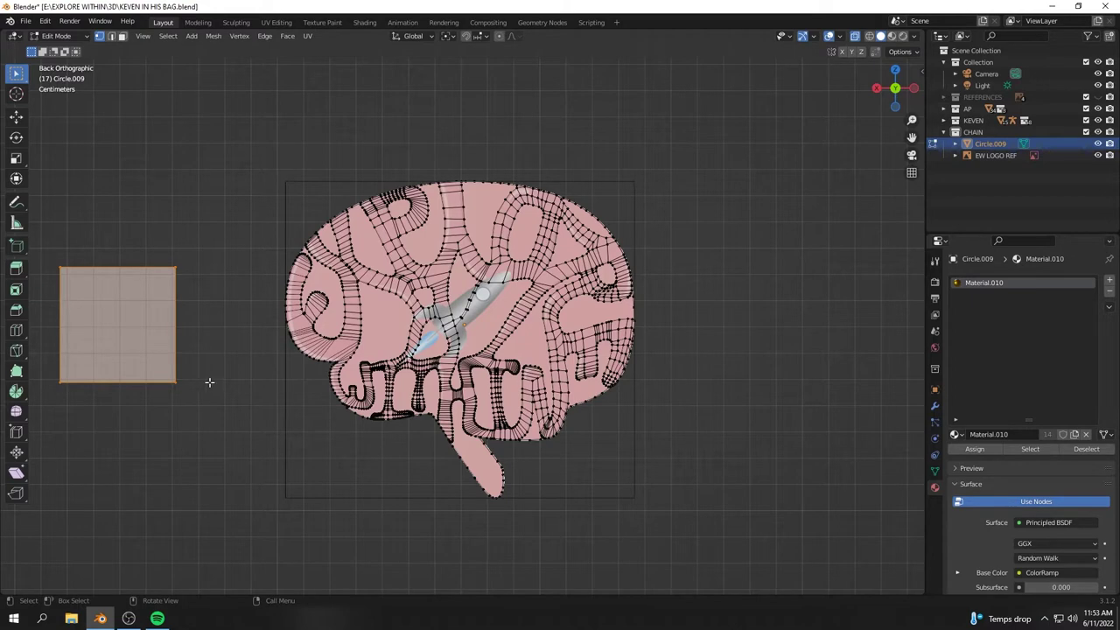
{"action": "key", "text": "g"}
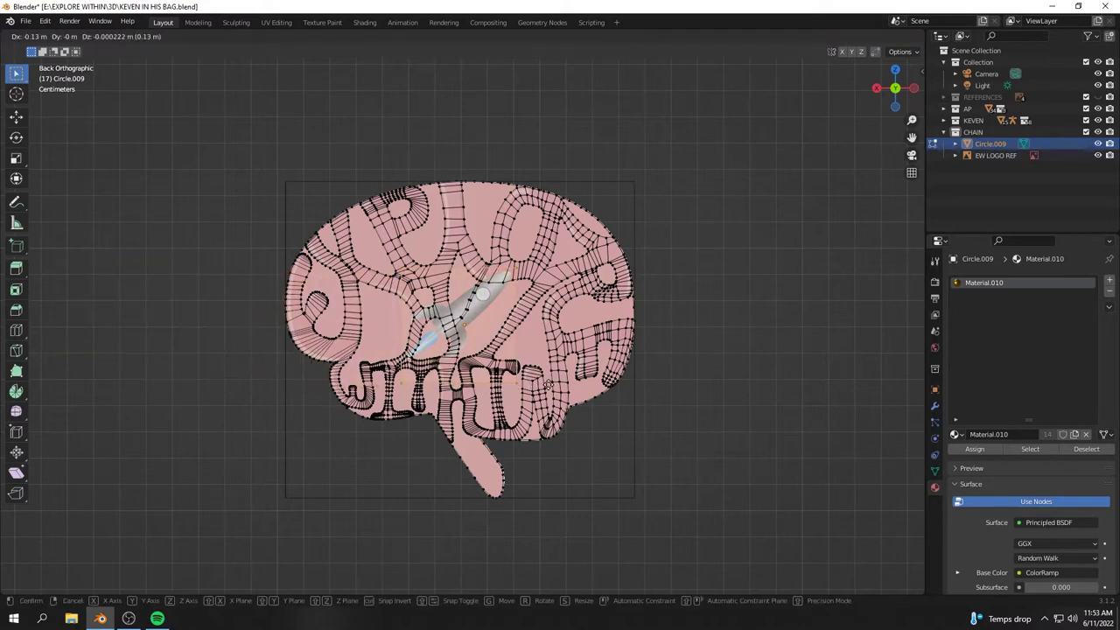
{"action": "left_click", "coordinate": [549, 379]}
{"action": "mouse_move", "coordinate": [548, 379]}
{"action": "middle_mouse_down"}
{"action": "mouse_move", "coordinate": [530, 394]}
{"action": "mouse_move", "coordinate": [627, 407]}
{"action": "mouse_move", "coordinate": [486, 382]}
{"action": "middle_mouse_up"}
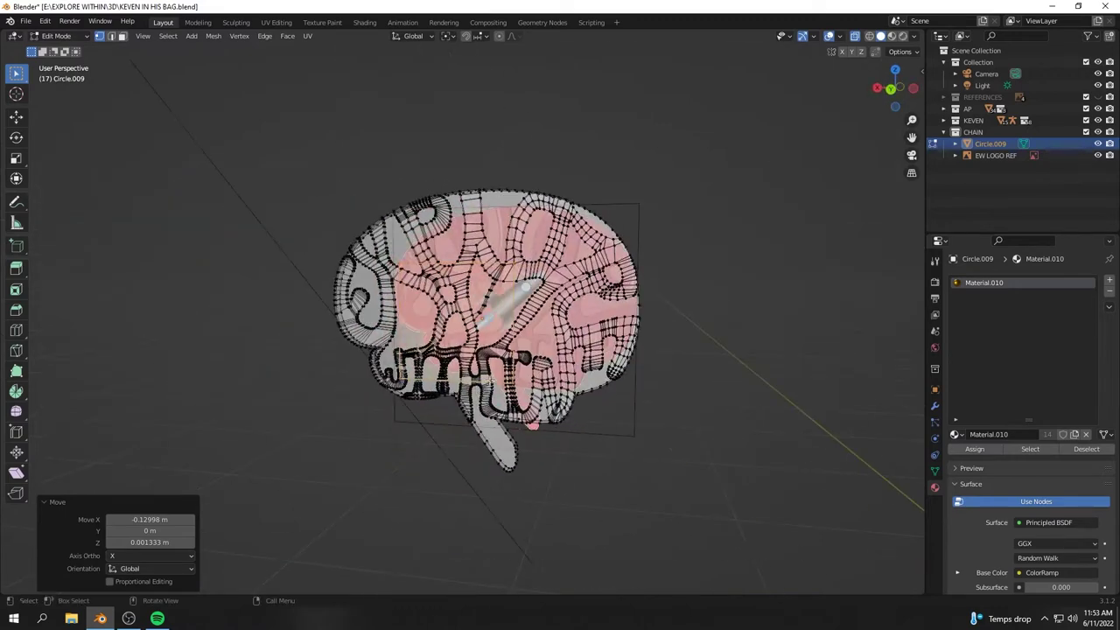
- Scale, rotate and move the rocket vertices to match the reference rocket in back view
{"action": "left_click", "coordinate": [893, 97]}
{"action": "scroll", "coordinate": [504, 365], "scroll_direction": "up", "scroll_amount": 3}
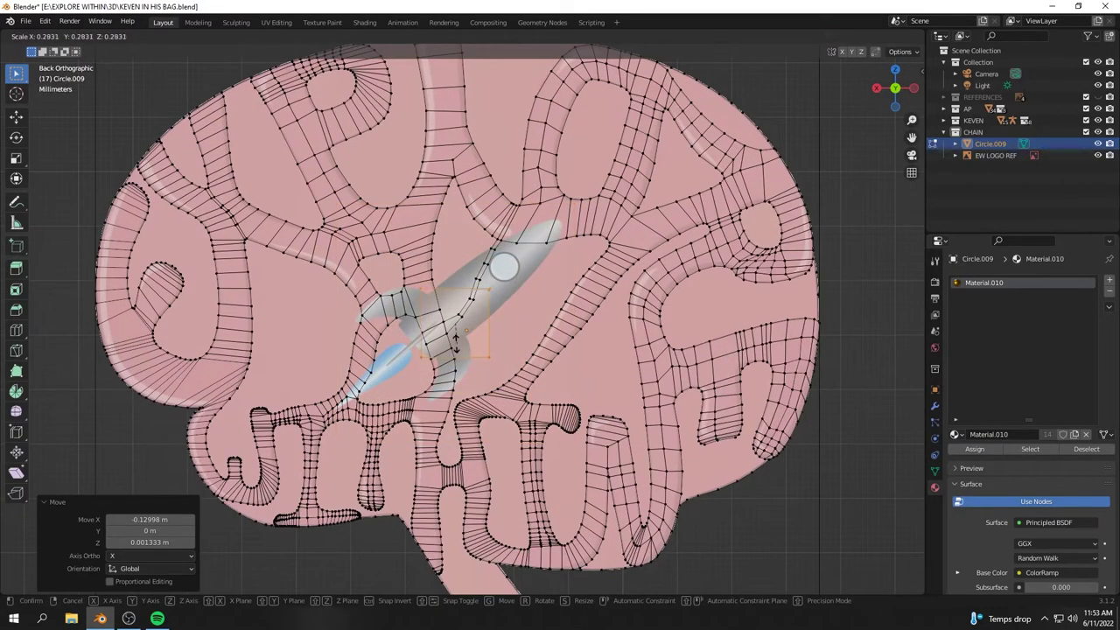
{"action": "left_click", "coordinate": [447, 344]}
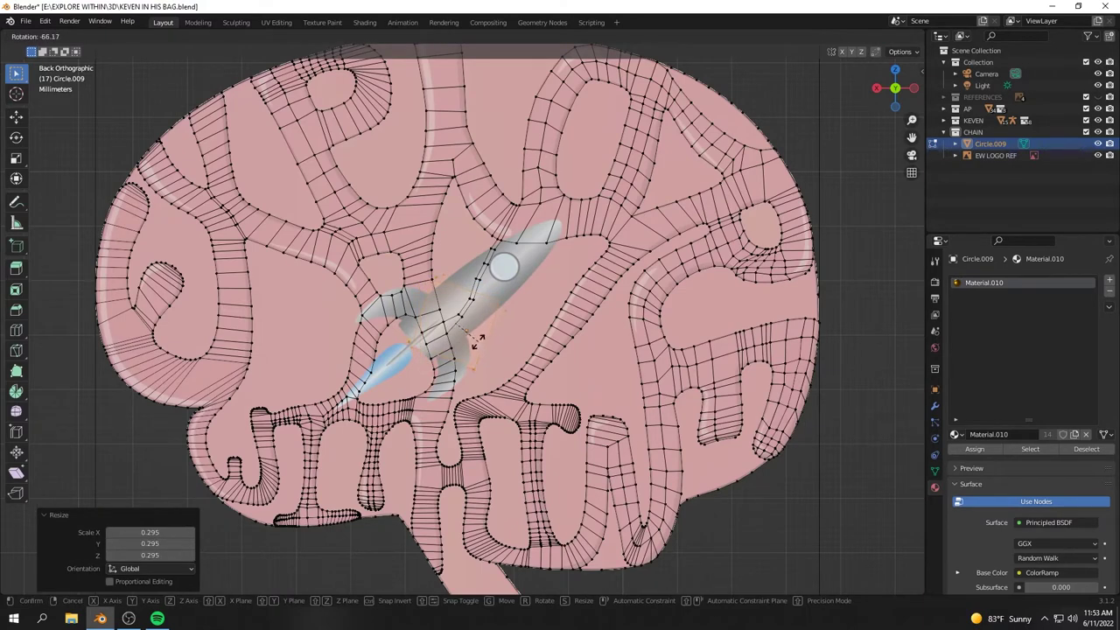
{"action": "left_click", "coordinate": [462, 344]}
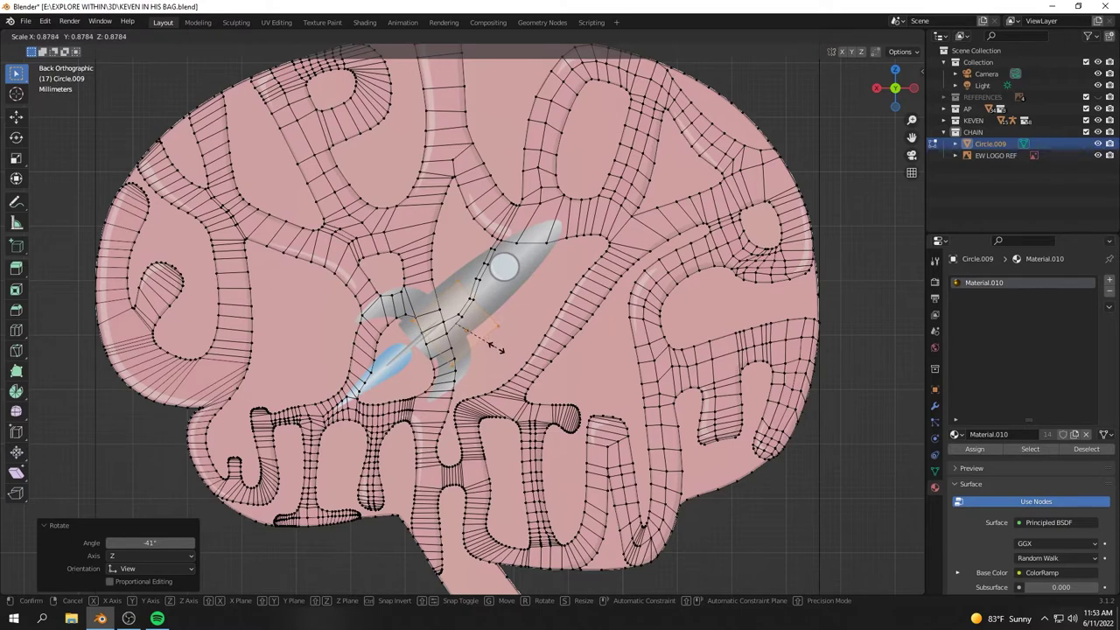
{"action": "left_click", "coordinate": [497, 349]}
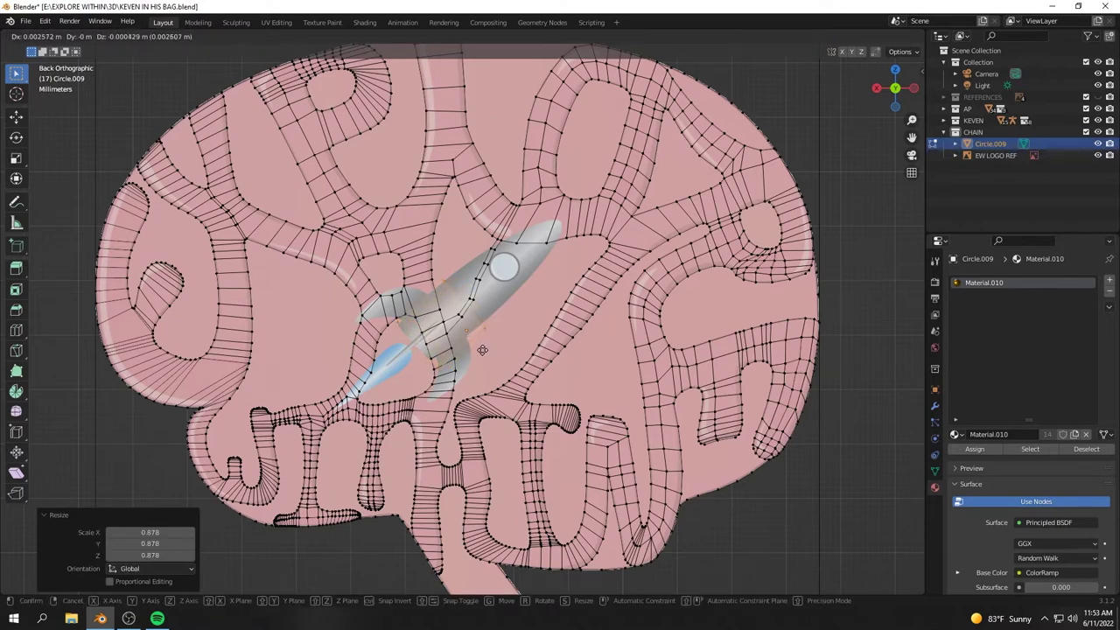
{"action": "left_click", "coordinate": [481, 352]}
{"action": "scroll", "coordinate": [465, 354], "scroll_direction": "up", "scroll_amount": 3}
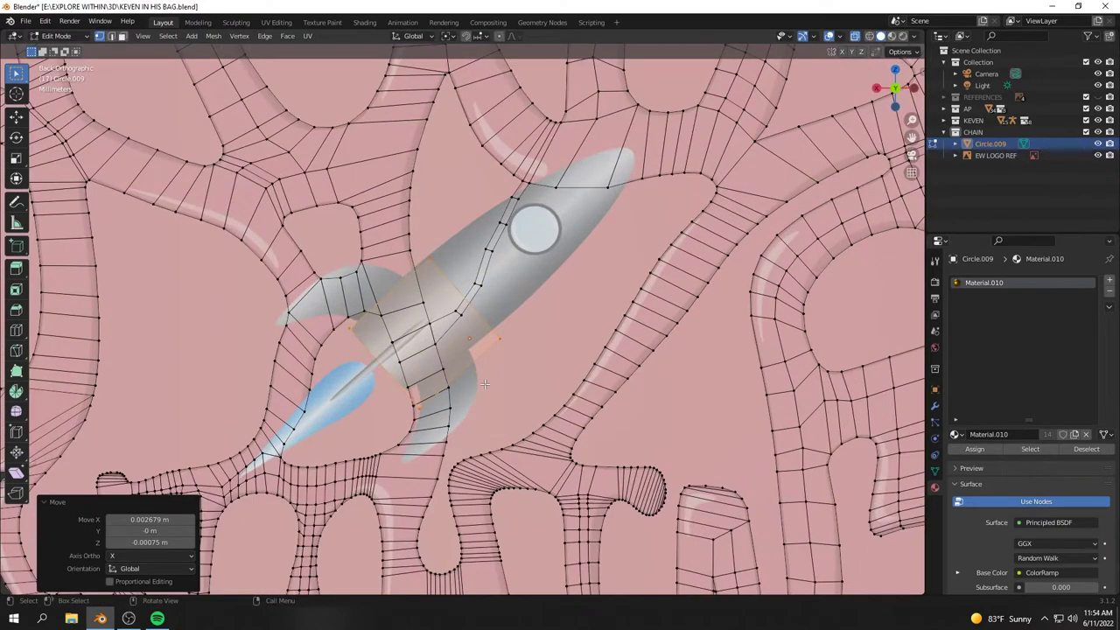
- Nudge another part of the rocket outline into place
{"action": "left_click", "coordinate": [438, 272]}
{"action": "left_click", "coordinate": [453, 290]}
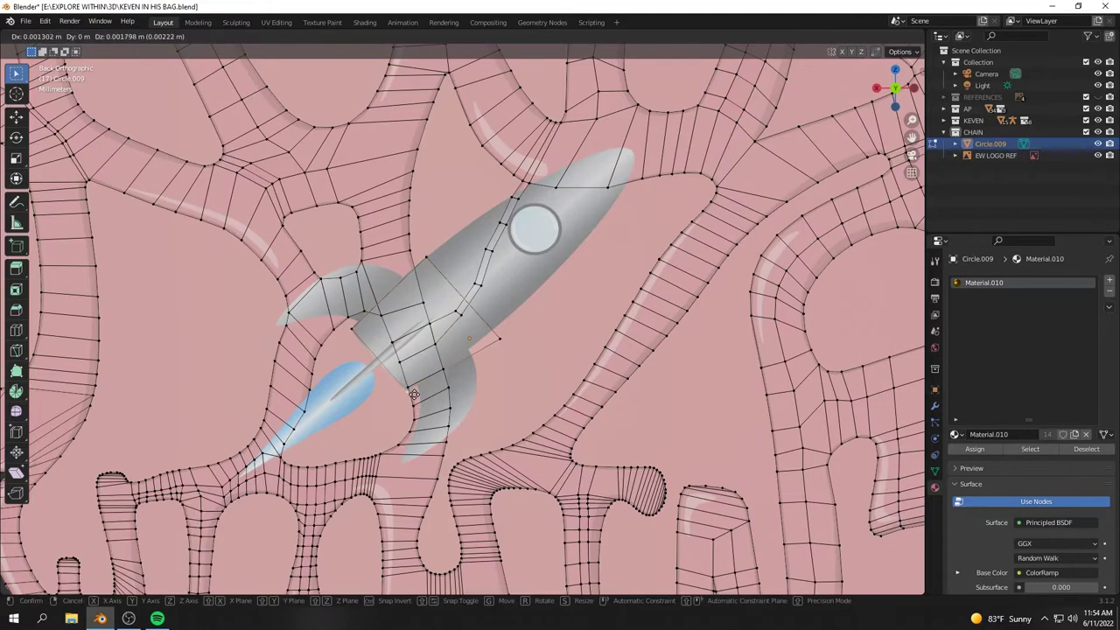
{"action": "scroll", "coordinate": [360, 324], "scroll_direction": "up", "scroll_amount": 3}
{"action": "scroll", "coordinate": [360, 324], "scroll_direction": "up", "scroll_amount": 3}
- Move the flame vertices onto the reference's blue flame
{"action": "left_click", "coordinate": [434, 369]}
{"action": "scroll", "coordinate": [446, 350], "scroll_direction": "up", "scroll_amount": 2}
{"action": "key", "text": "g"}
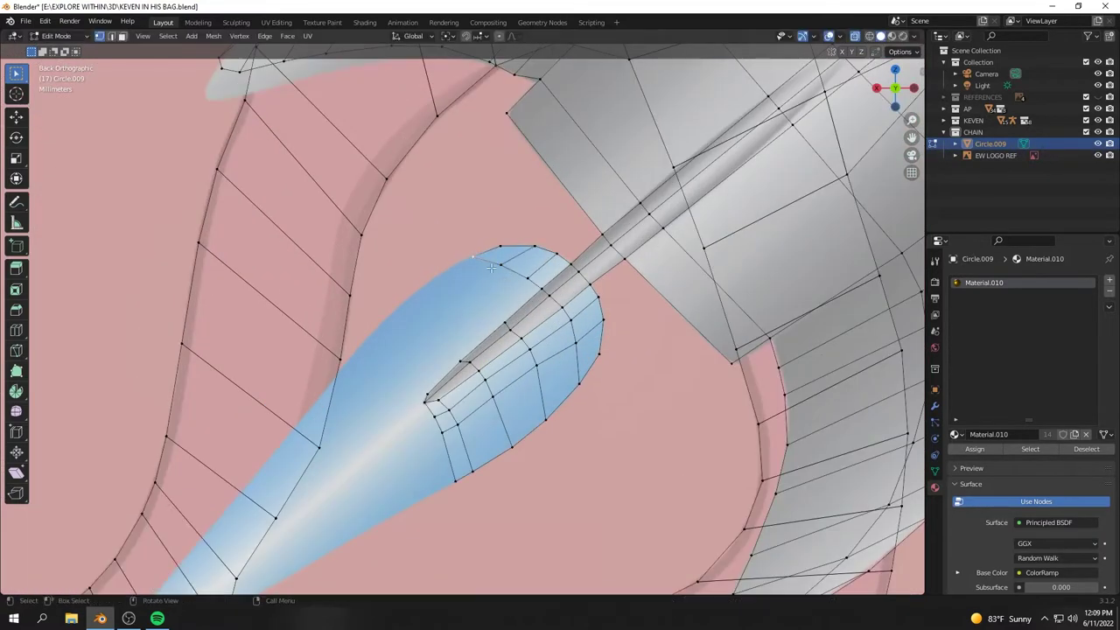
{"action": "middle_click_drag", "start_coordinate": [490, 271], "coordinate": [525, 245], "text": "shift"}
{"action": "scroll", "coordinate": [495, 350], "scroll_direction": "up", "scroll_amount": 1}
{"action": "scroll", "coordinate": [496, 358], "scroll_direction": "up", "scroll_amount": 1}
{"action": "key", "text": "g"}
{"action": "left_click", "coordinate": [490, 350]}
{"action": "middle_click_drag", "start_coordinate": [490, 350], "coordinate": [540, 228], "text": "shift"}
{"action": "key", "text": "g"}
{"action": "left_click", "coordinate": [472, 300]}
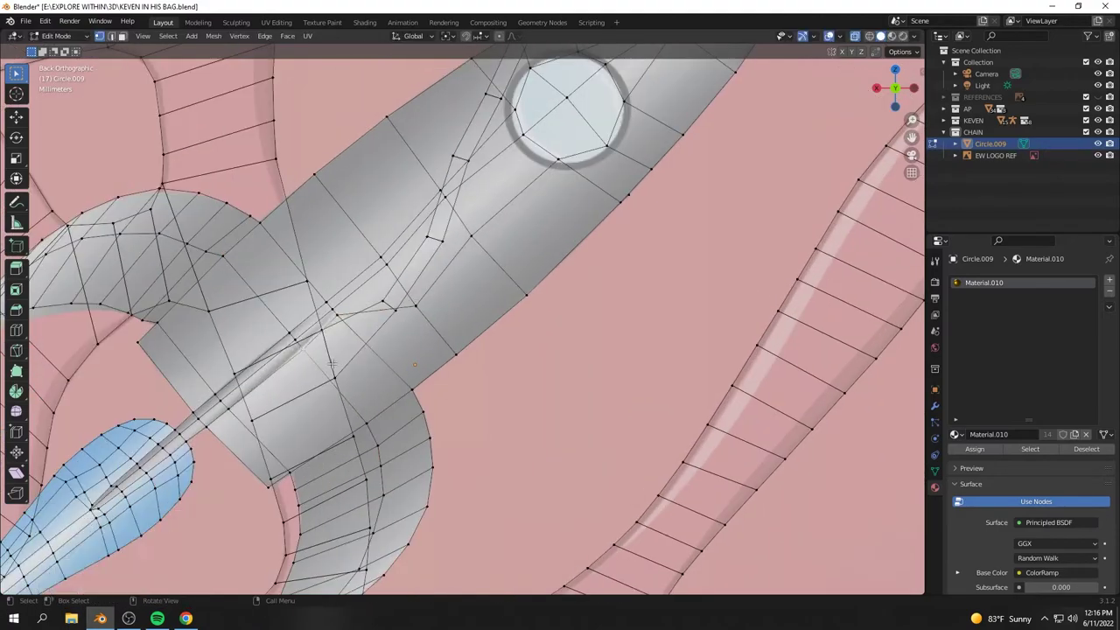
- Nudge the vertices around the porthole to match the reference
{"action": "left_click", "coordinate": [342, 328]}
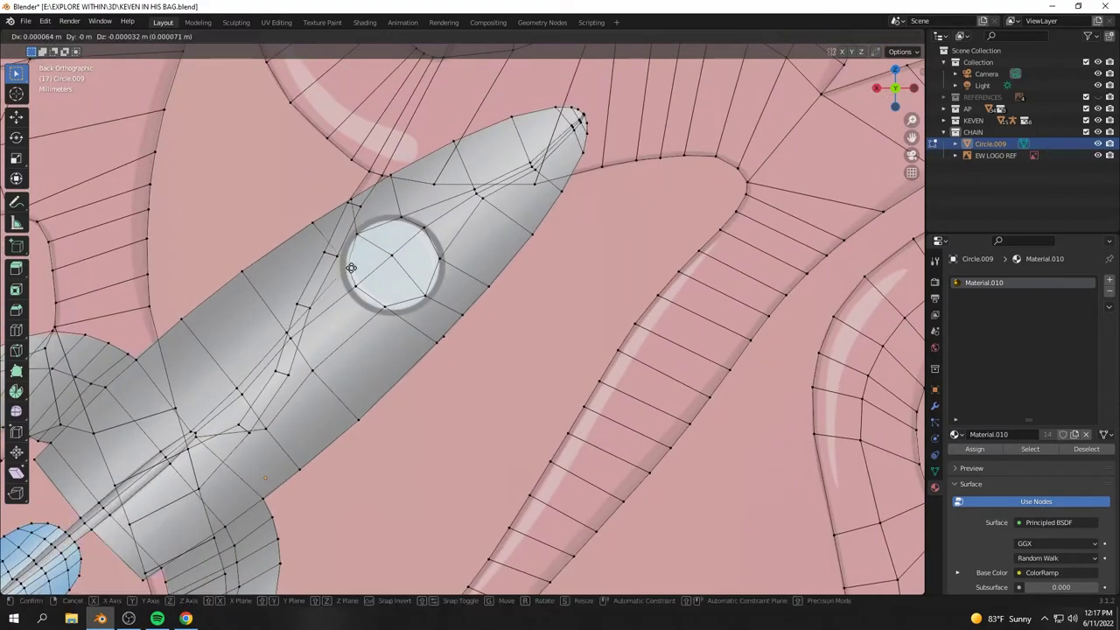
{"action": "scroll", "coordinate": [355, 266], "scroll_direction": "down", "scroll_amount": 10}
{"action": "mouse_move", "coordinate": [805, 257]}
{"action": "middle_mouse_down"}
{"action": "mouse_move", "coordinate": [517, 353]}
{"action": "mouse_move", "coordinate": [391, 299]}
{"action": "mouse_move", "coordinate": [330, 375]}
{"action": "middle_mouse_up"}
{"action": "scroll", "coordinate": [391, 298], "scroll_direction": "up", "scroll_amount": 8}
- Extrude the rocket vertices about 0.0154 m along X, then box-select one side in X-ray
{"action": "key", "text": "g"}
{"action": "left_click", "coordinate": [330, 375]}
{"action": "key", "text": "e"}
{"action": "left_click", "coordinate": [342, 348]}
{"action": "mouse_move", "coordinate": [342, 347]}
{"action": "middle_mouse_down"}
{"action": "mouse_move", "coordinate": [703, 288]}
{"action": "mouse_move", "coordinate": [258, 260]}
{"action": "middle_mouse_up"}
{"action": "scroll", "coordinate": [703, 288], "scroll_direction": "up", "scroll_amount": 3}
{"action": "key", "text": "alt+z"}
{"action": "scroll", "coordinate": [703, 288], "scroll_direction": "up", "scroll_amount": 2}
{"action": "left_click_drag", "start_coordinate": [258, 260], "coordinate": [360, 438]}
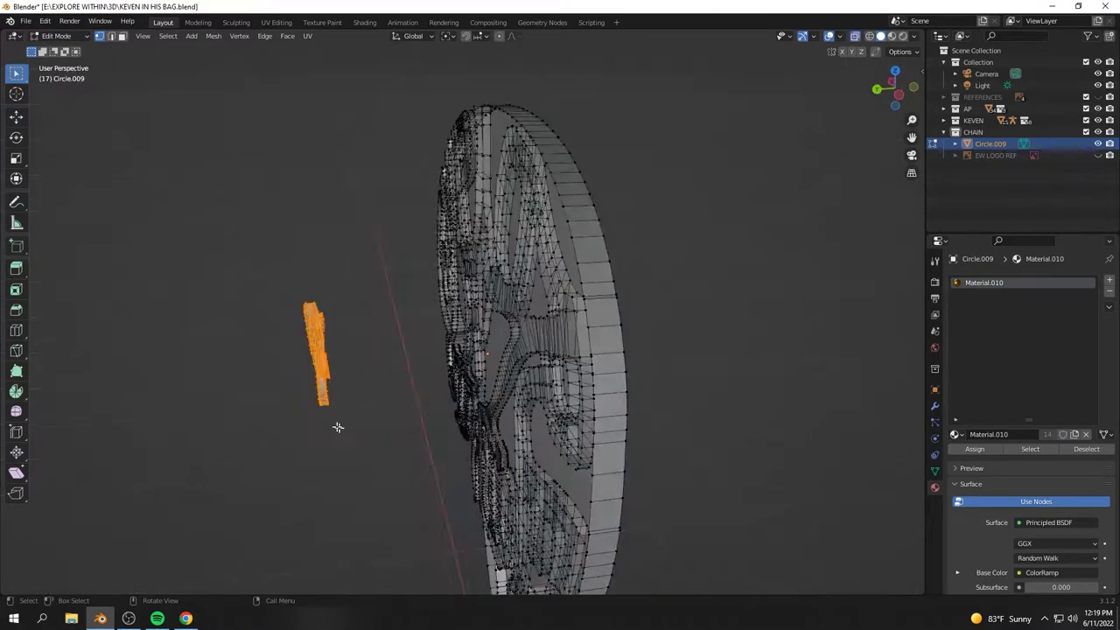
- Move the selected back vertices along Y and return to Object Mode
{"action": "key", "text": "alt+z"}
{"action": "key", "text": "g"}
{"action": "left_click", "coordinate": [490, 394]}
{"action": "mouse_move", "coordinate": [490, 394]}
{"action": "middle_mouse_down"}
{"action": "mouse_move", "coordinate": [612, 343]}
{"action": "mouse_move", "coordinate": [448, 454]}
{"action": "middle_mouse_up"}
{"action": "key", "text": "g"}
{"action": "key", "text": "y"}
{"action": "key", "text": "Tab"}
- Orbit around the gold brain pendant to inspect it
{"action": "scroll", "coordinate": [525, 360], "scroll_direction": "down", "scroll_amount": 3}
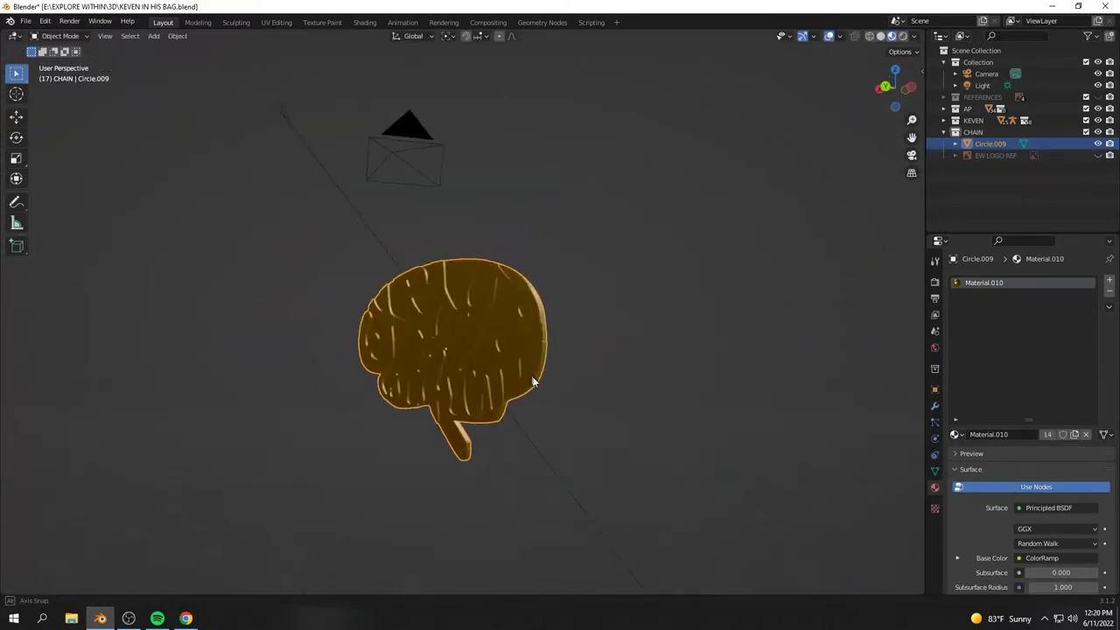
{"action": "mouse_move", "coordinate": [525, 361]}
{"action": "middle_mouse_down"}
{"action": "mouse_move", "coordinate": [671, 387]}
{"action": "mouse_move", "coordinate": [264, 478]}
{"action": "mouse_move", "coordinate": [450, 393]}
{"action": "mouse_move", "coordinate": [549, 374]}
{"action": "middle_mouse_up"}
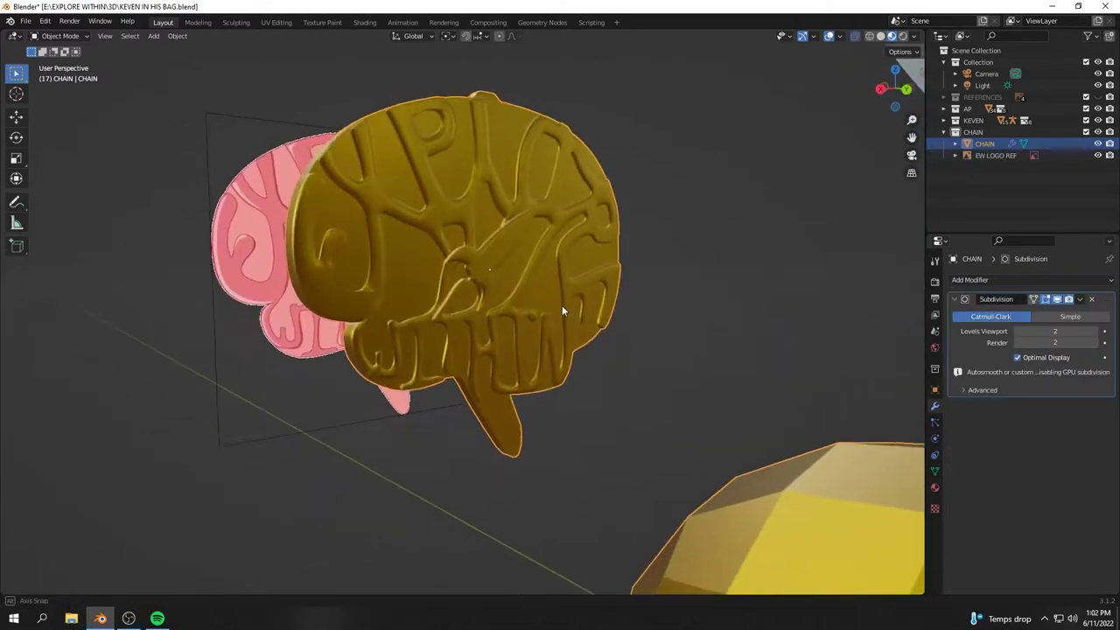
{"action": "mouse_move", "coordinate": [562, 305]}
{"action": "middle_mouse_down"}
{"action": "mouse_move", "coordinate": [461, 301]}
{"action": "mouse_move", "coordinate": [428, 324]}
{"action": "mouse_move", "coordinate": [426, 361]}
{"action": "mouse_move", "coordinate": [474, 388]}
{"action": "mouse_move", "coordinate": [520, 390]}
{"action": "mouse_move", "coordinate": [574, 366]}
{"action": "mouse_move", "coordinate": [592, 312]}
{"action": "mouse_move", "coordinate": [555, 283]}
{"action": "mouse_move", "coordinate": [475, 291]}
{"action": "mouse_move", "coordinate": [544, 286]}
{"action": "middle_mouse_up"}
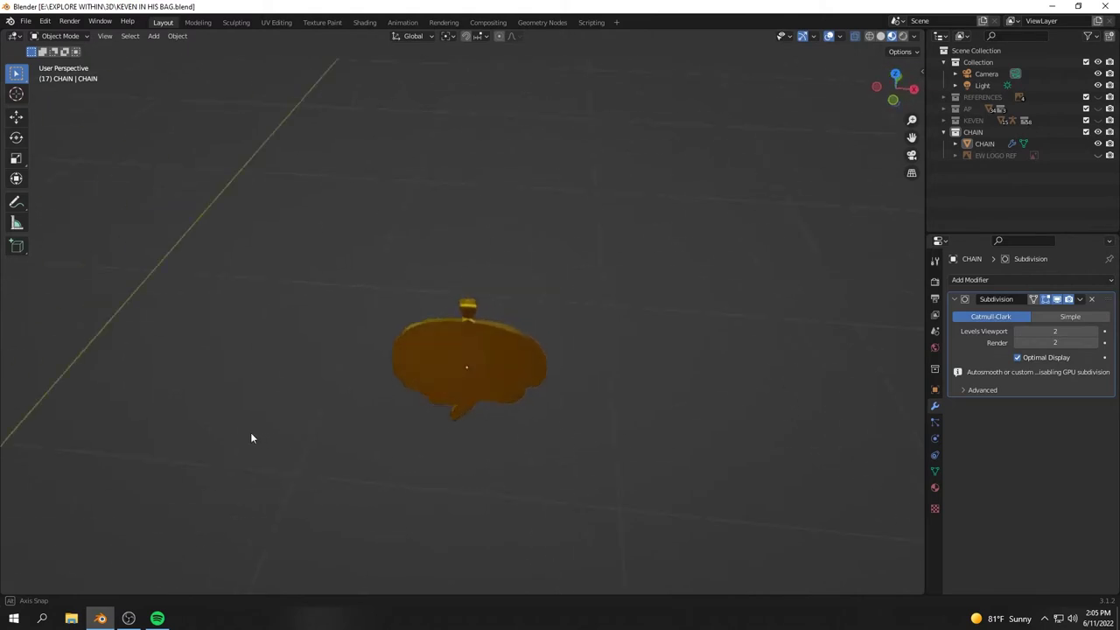
{"action": "scroll", "coordinate": [446, 403], "scroll_direction": "up", "scroll_amount": 5}
{"action": "scroll", "coordinate": [435, 408], "scroll_direction": "up", "scroll_amount": 5}
{"action": "mouse_move", "coordinate": [436, 411]}
{"action": "middle_mouse_down"}
{"action": "mouse_move", "coordinate": [435, 350]}
{"action": "mouse_move", "coordinate": [464, 399]}
{"action": "mouse_move", "coordinate": [507, 400]}
{"action": "mouse_move", "coordinate": [482, 358]}
{"action": "middle_mouse_up"}
{"action": "scroll", "coordinate": [483, 358], "scroll_direction": "down", "scroll_amount": 5}
{"action": "mouse_move", "coordinate": [613, 408]}
{"action": "middle_mouse_down"}
{"action": "mouse_move", "coordinate": [635, 411]}
{"action": "mouse_move", "coordinate": [548, 409]}
{"action": "mouse_move", "coordinate": [632, 371]}
{"action": "mouse_move", "coordinate": [608, 343]}
{"action": "mouse_move", "coordinate": [560, 375]}
{"action": "mouse_move", "coordinate": [650, 403]}
{"action": "mouse_move", "coordinate": [740, 399]}
{"action": "middle_mouse_up"}
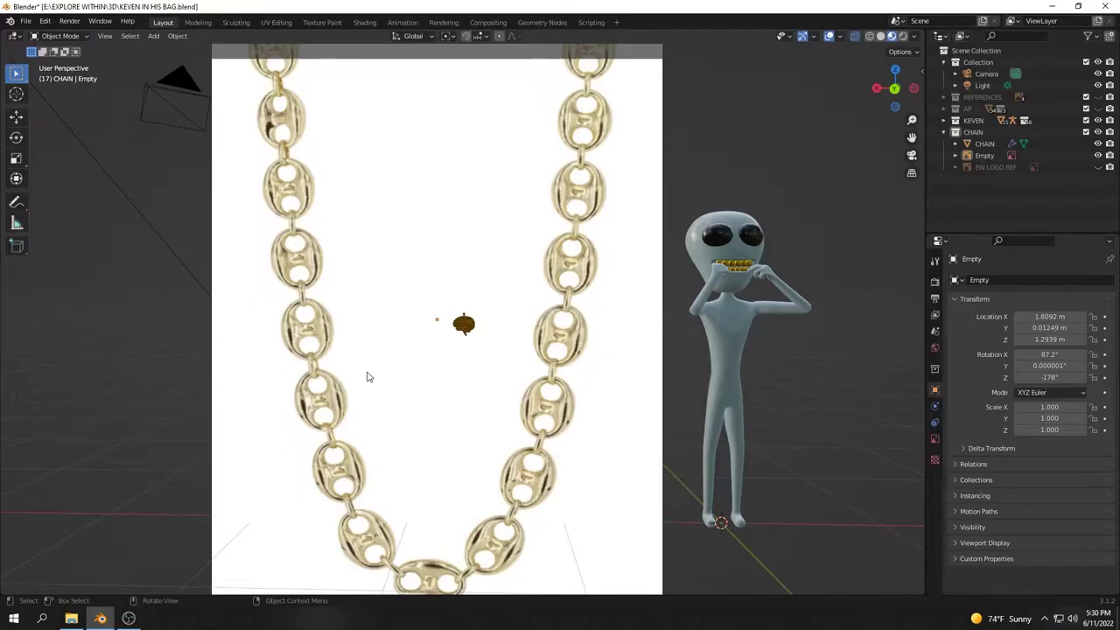
- Shrink the chain reference image to 0.067, clear its rotation and turn it 180° around Z
{"action": "scroll", "coordinate": [367, 377], "scroll_direction": "down", "scroll_amount": 3}
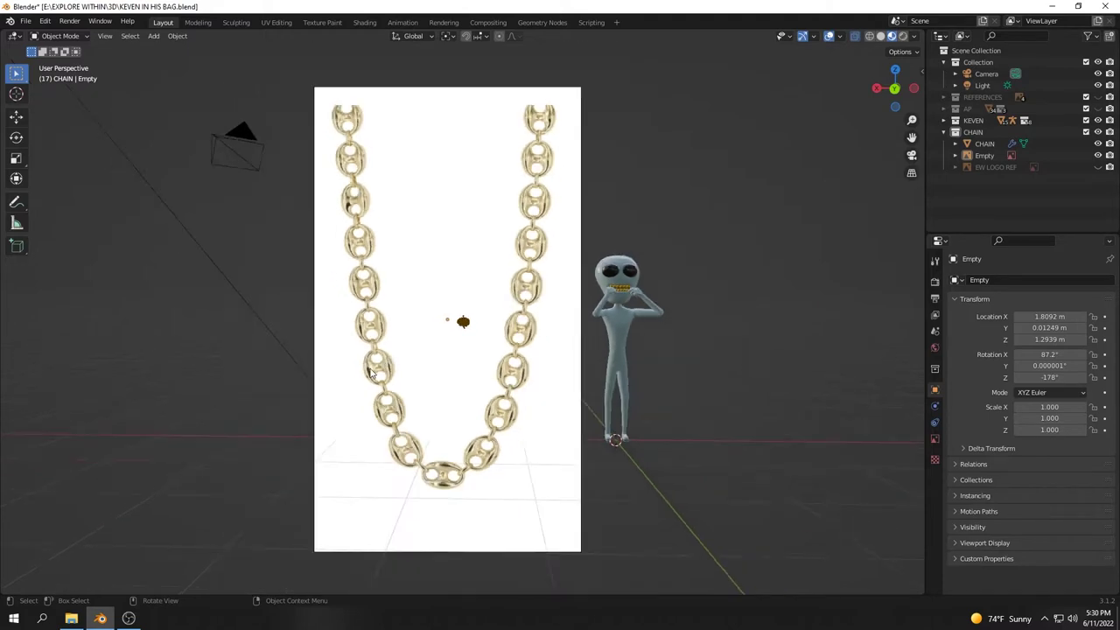
{"action": "scroll", "coordinate": [369, 375], "scroll_direction": "up", "scroll_amount": 4}
{"action": "scroll", "coordinate": [369, 374], "scroll_direction": "up", "scroll_amount": 2}
{"action": "scroll", "coordinate": [370, 373], "scroll_direction": "up", "scroll_amount": 3}
{"action": "scroll", "coordinate": [422, 378], "scroll_direction": "up", "scroll_amount": 6}
{"action": "scroll", "coordinate": [433, 390], "scroll_direction": "down", "scroll_amount": 6}
{"action": "scroll", "coordinate": [440, 397], "scroll_direction": "down", "scroll_amount": 7}
{"action": "scroll", "coordinate": [449, 401], "scroll_direction": "up", "scroll_amount": 3}
{"action": "key", "text": "s"}
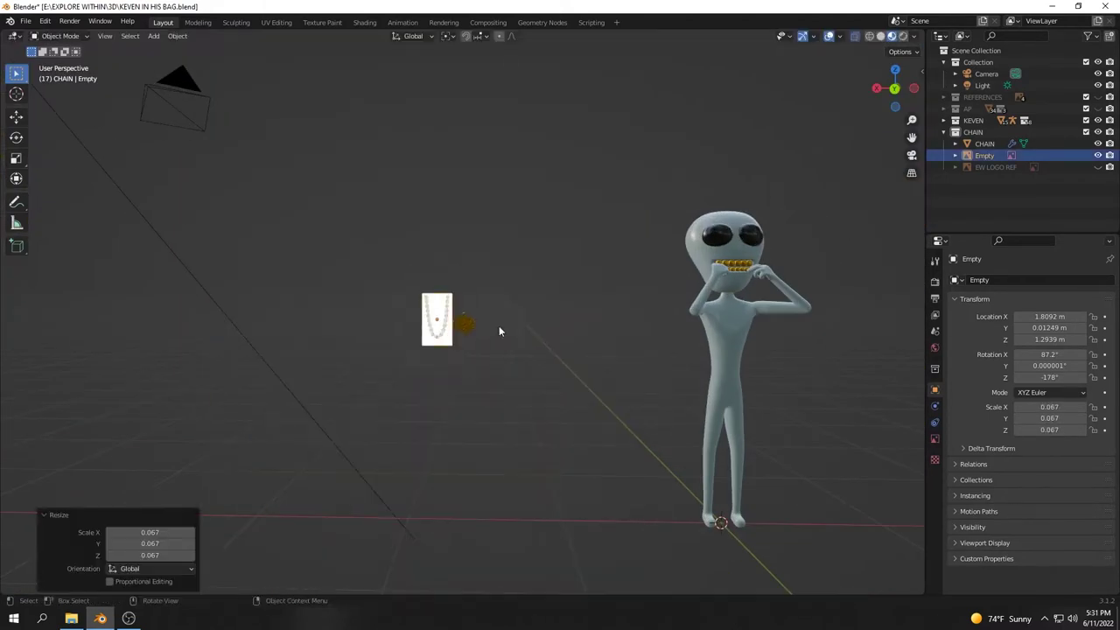
{"action": "middle_click_drag", "start_coordinate": [451, 401], "coordinate": [481, 473]}
{"action": "key", "text": "alt+r"}
{"action": "key", "text": "r"}
{"action": "key", "text": "z"}
{"action": "left_click", "coordinate": [426, 378]}
- Stand the reference upright with a 90° rotation and rename it 'chain link ref'
{"action": "middle_click_drag", "start_coordinate": [426, 378], "coordinate": [925, 84]}
{"action": "key", "text": "r"}
{"action": "key", "text": "y"}
{"action": "type", "text": "90"}
{"action": "key", "text": "Return"}
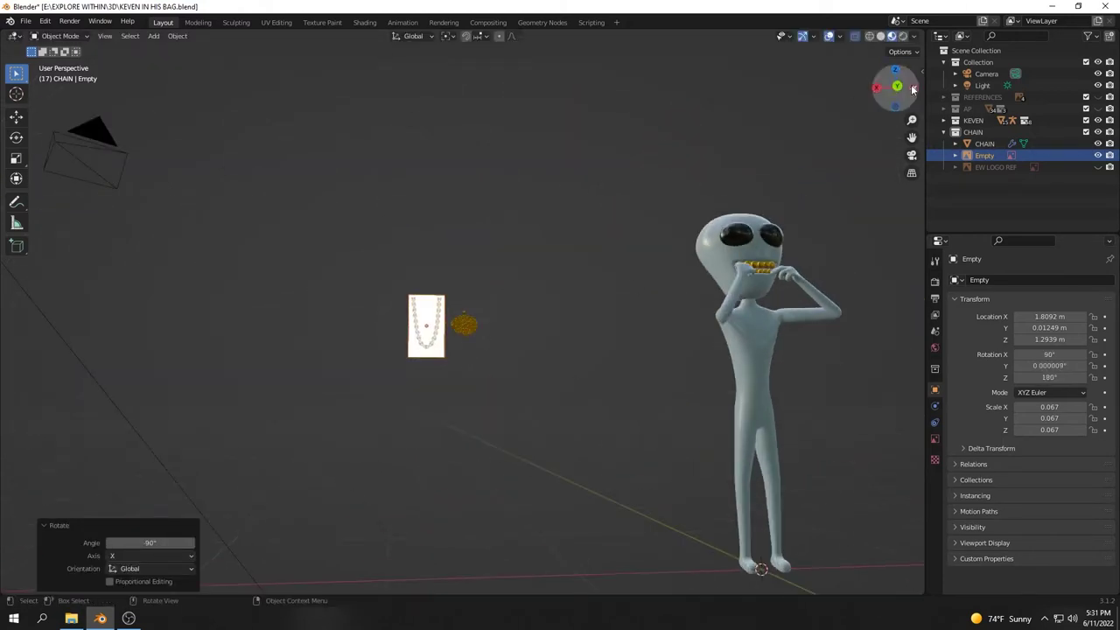
{"action": "type", "text": "f"}
{"action": "key", "text": "Return"}
- Add a circle mesh and rotate it -90° on X so it stands upright
{"action": "mouse_move", "coordinate": [413, 376]}
{"action": "middle_mouse_down"}
{"action": "mouse_move", "coordinate": [399, 361]}
{"action": "mouse_move", "coordinate": [808, 199]}
{"action": "middle_mouse_up"}
{"action": "key", "text": "ctrl+KP_1"}
{"action": "middle_click_drag", "start_coordinate": [514, 401], "coordinate": [554, 441]}
{"action": "key", "text": "shift+s"}
{"action": "key", "text": "shift+a"}
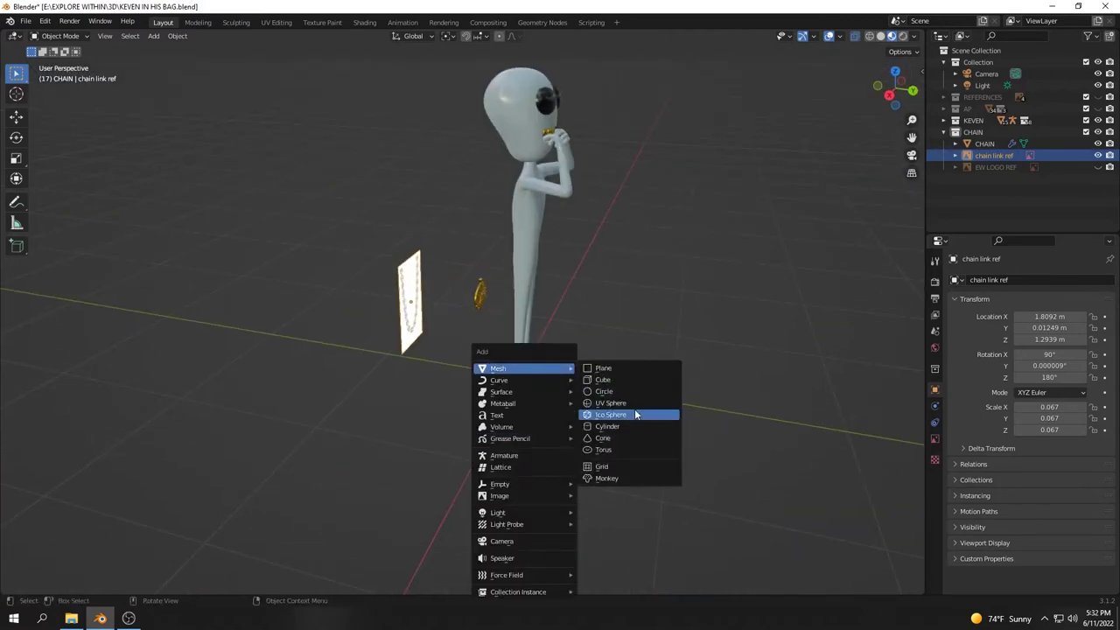
{"action": "left_click", "coordinate": [625, 396]}
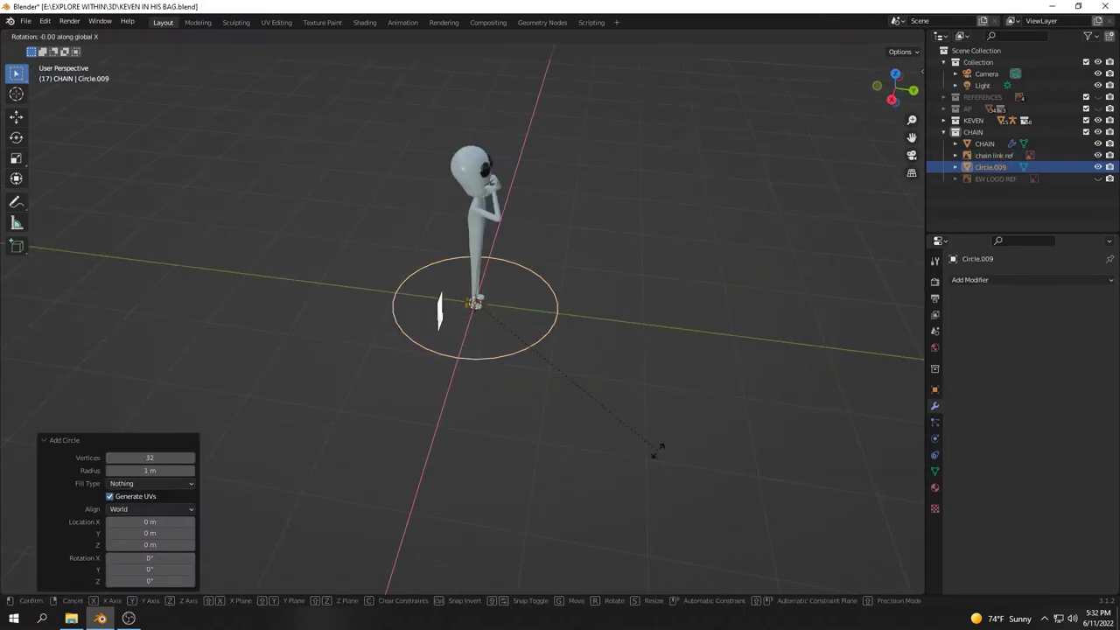
{"action": "type", "text": "rx-90"}
{"action": "key", "text": "Return"}
- Shrink the circle to about a tenth and place it over a chain link in the back view
{"action": "middle_click_drag", "start_coordinate": [439, 395], "coordinate": [408, 340]}
{"action": "key", "text": "g"}
{"action": "key", "text": "x"}
{"action": "left_click", "coordinate": [481, 459]}
{"action": "key", "text": "s"}
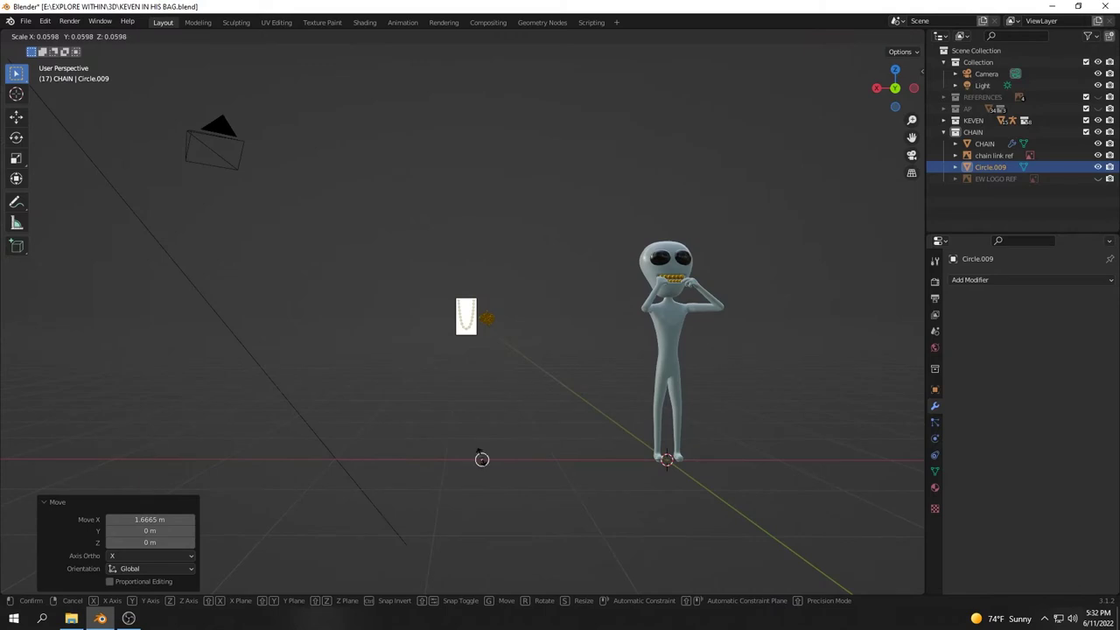
{"action": "left_click", "coordinate": [480, 451]}
{"action": "middle_click_drag", "start_coordinate": [614, 470], "coordinate": [560, 438]}
{"action": "key", "text": "ctrl+KP_1"}
{"action": "scroll", "coordinate": [525, 420], "scroll_direction": "up", "scroll_amount": 3}
{"action": "key", "text": "g"}
{"action": "key", "text": "x"}
{"action": "left_click", "coordinate": [517, 428]}
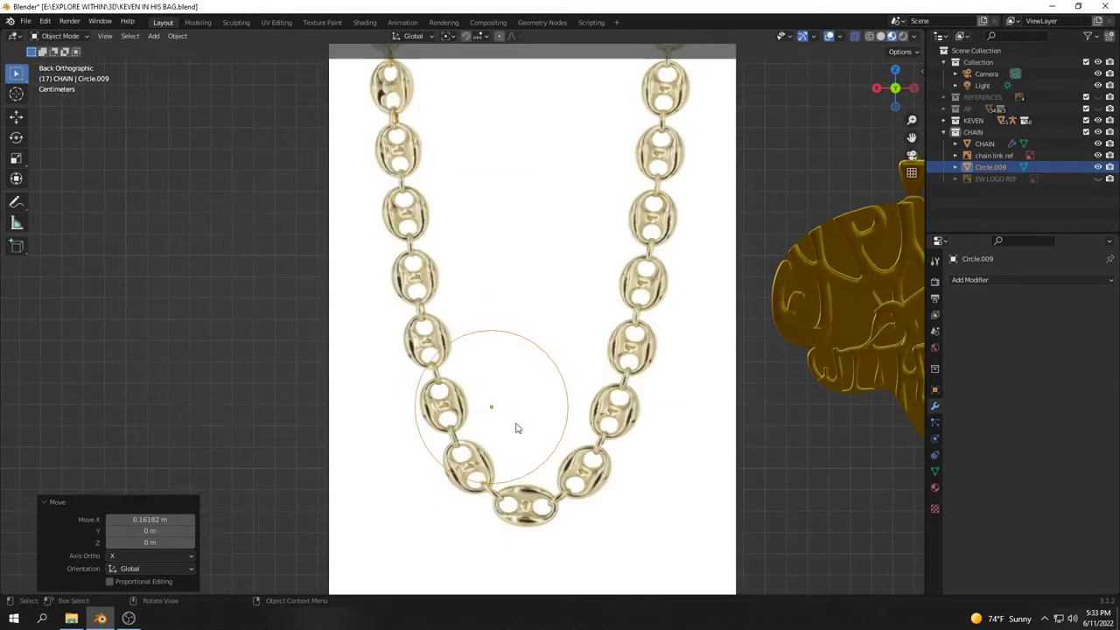
- In Edit Mode, fit the circle to one link hole, copy it to the lower hole, and enlarge another copy into the outer rim
{"action": "scroll", "coordinate": [516, 428], "scroll_direction": "up", "scroll_amount": 3}
{"action": "key", "text": "s"}
{"action": "scroll", "coordinate": [433, 469], "scroll_direction": "up", "scroll_amount": 2}
{"action": "key", "text": "Tab"}
{"action": "key", "text": "g"}
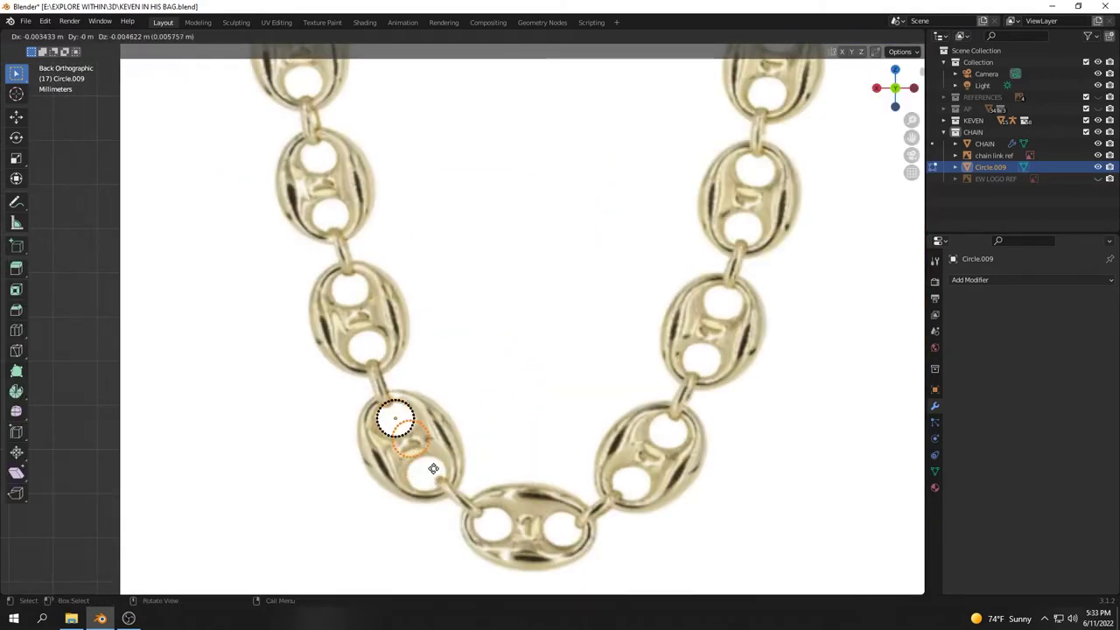
{"action": "left_click", "coordinate": [451, 498]}
{"action": "key", "text": "s"}
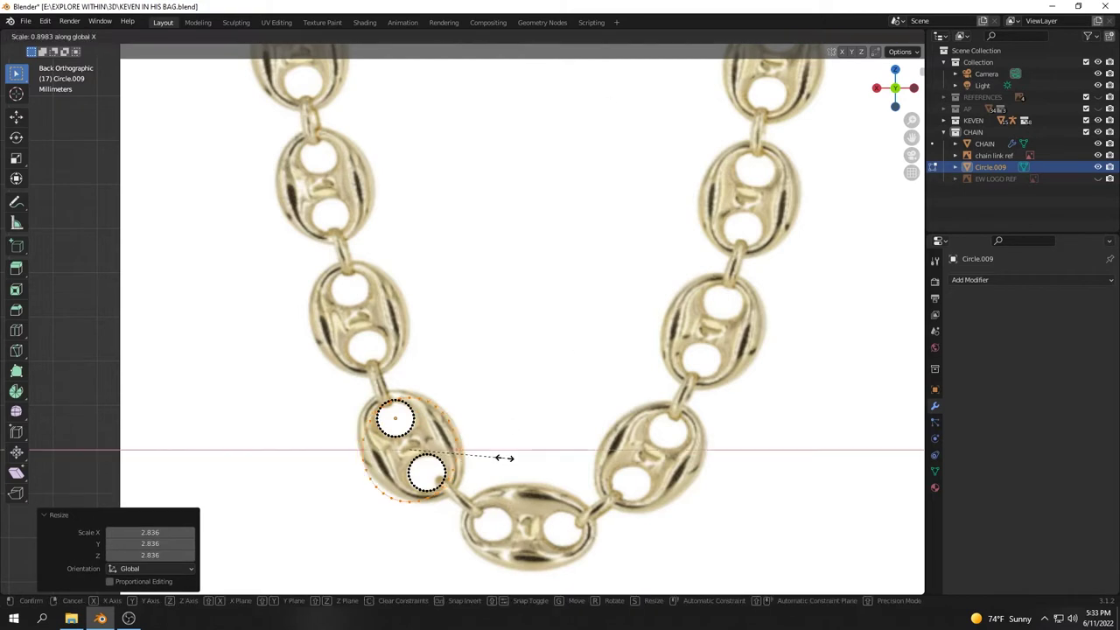
{"action": "left_click", "coordinate": [504, 458]}
{"action": "scroll", "coordinate": [459, 332], "scroll_direction": "up", "scroll_amount": 2}
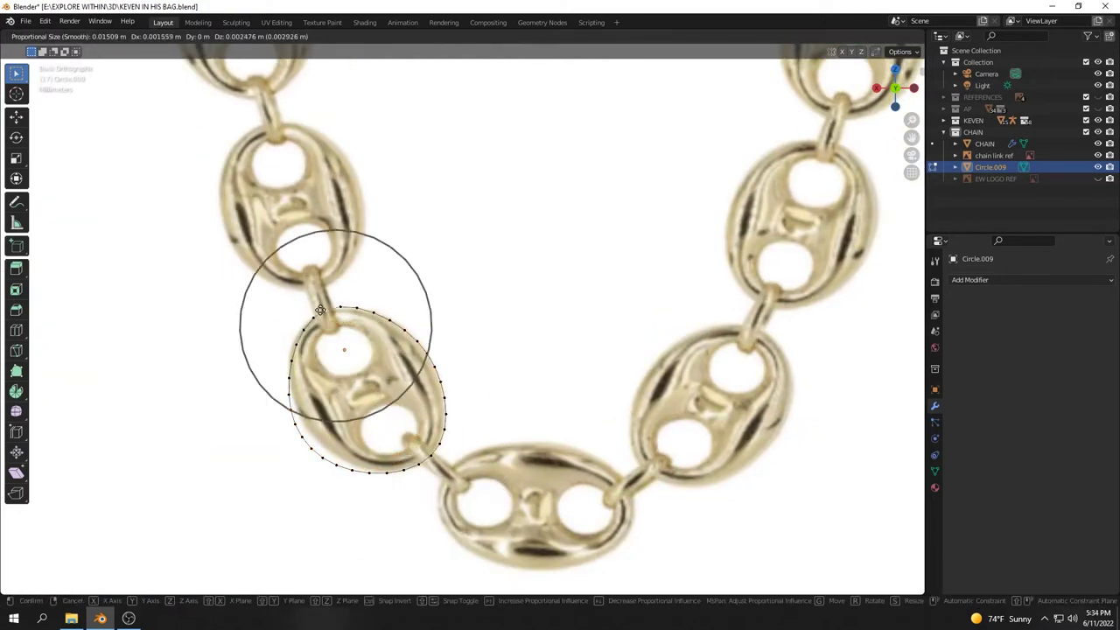
{"action": "left_click", "coordinate": [338, 341]}
- Fill faces between the rim and hole rings to form the link's solid body
{"action": "scroll", "coordinate": [425, 350], "scroll_direction": "up", "scroll_amount": 1}
{"action": "mouse_move", "coordinate": [426, 350]}
{"action": "middle_mouse_down"}
{"action": "mouse_move", "coordinate": [285, 308]}
{"action": "mouse_move", "coordinate": [501, 323]}
{"action": "middle_mouse_up"}
{"action": "scroll", "coordinate": [477, 333], "scroll_direction": "up", "scroll_amount": 3}
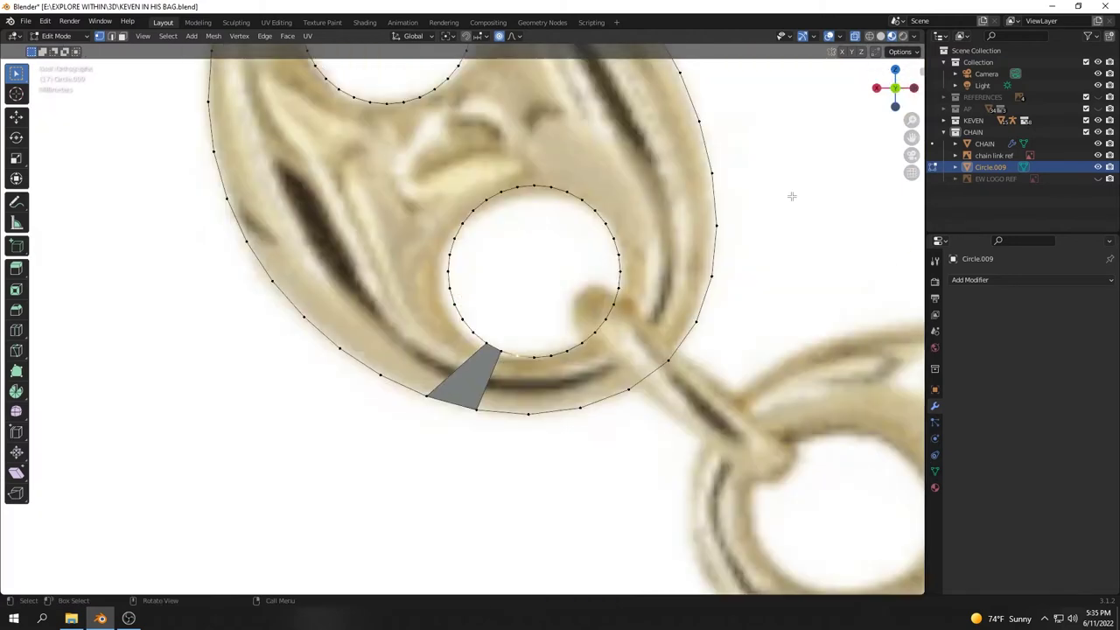
{"action": "key", "text": "f"}
{"action": "middle_click_drag", "start_coordinate": [571, 394], "coordinate": [628, 400]}
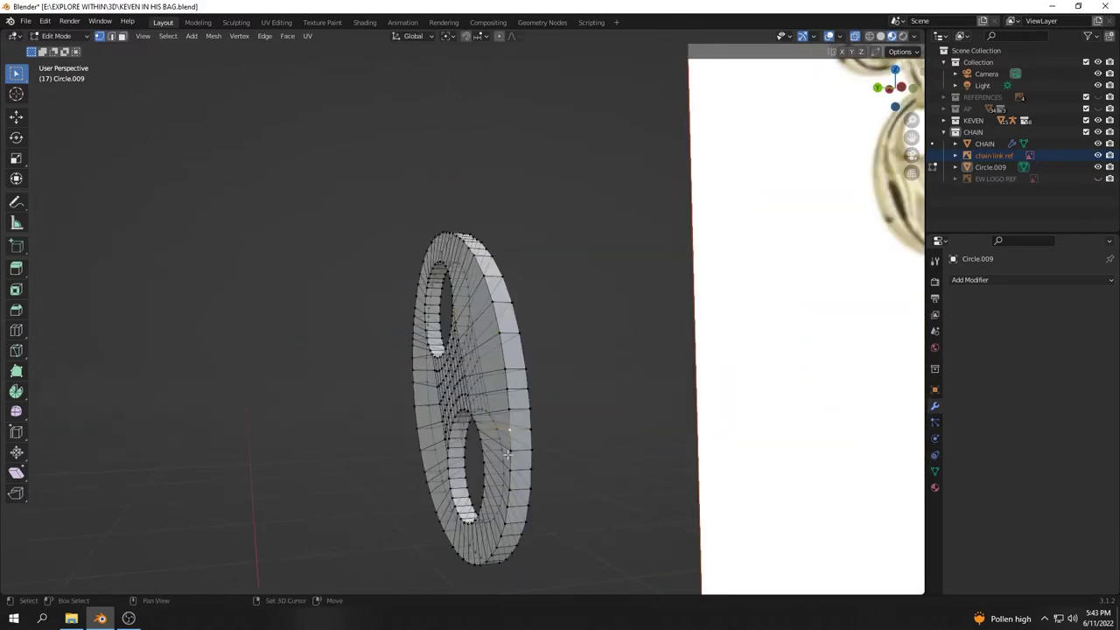
- Select the link mesh and bevel the lower hole's inner edge loop
{"action": "middle_click_drag", "start_coordinate": [507, 454], "coordinate": [620, 487]}
{"action": "key", "text": "a"}
{"action": "key", "text": "Escape"}
{"action": "mouse_move", "coordinate": [565, 406]}
{"action": "middle_mouse_down"}
{"action": "mouse_move", "coordinate": [405, 418]}
{"action": "mouse_move", "coordinate": [551, 441]}
{"action": "middle_mouse_up"}
{"action": "mouse_move", "coordinate": [532, 378]}
{"action": "middle_mouse_down"}
{"action": "mouse_move", "coordinate": [578, 399]}
{"action": "mouse_move", "coordinate": [559, 406]}
{"action": "middle_mouse_up"}
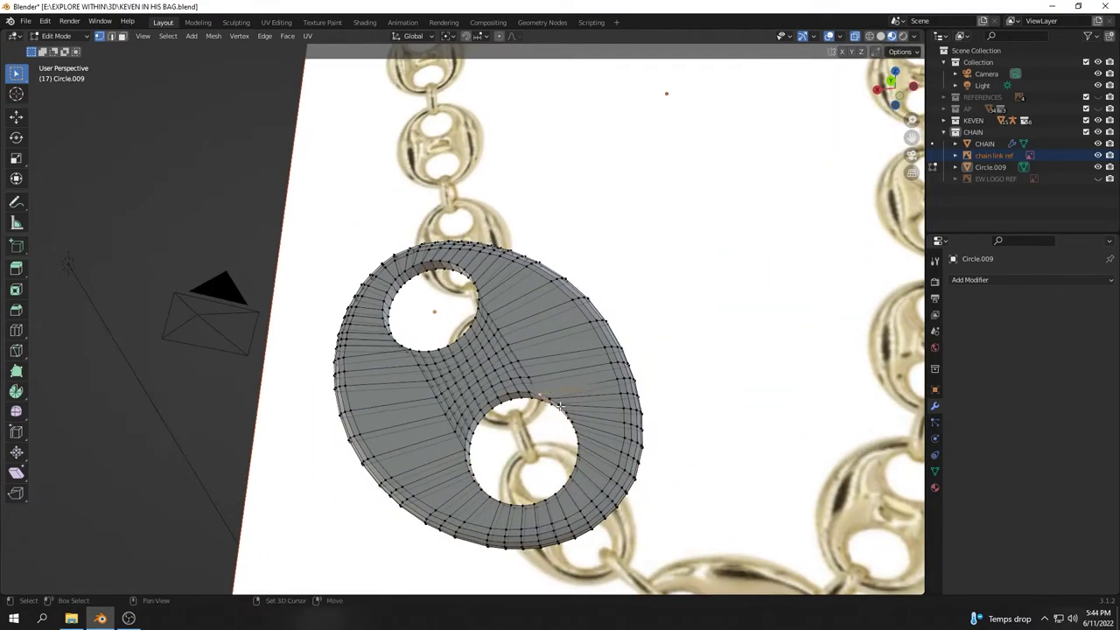
{"action": "middle_click_drag", "start_coordinate": [473, 418], "coordinate": [466, 318]}
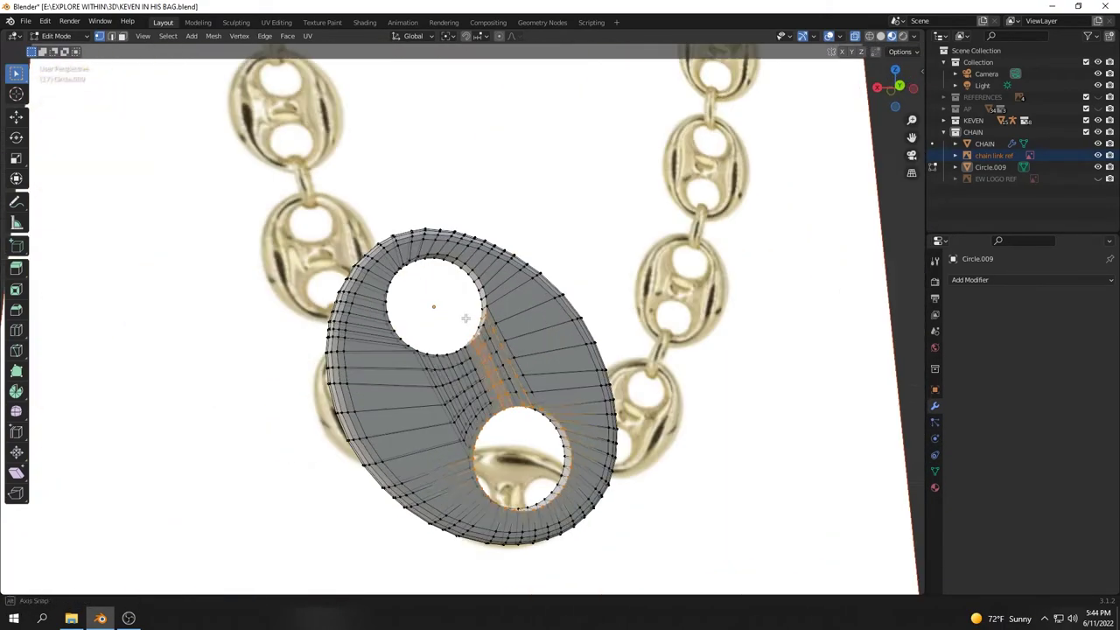
{"action": "scroll", "coordinate": [486, 445], "scroll_direction": "up", "scroll_amount": 2}
{"action": "left_click", "coordinate": [543, 464], "text": "alt"}
{"action": "left_click", "coordinate": [553, 456]}
- Bevel the upper hole's inner edge loop
{"action": "middle_click_drag", "start_coordinate": [553, 455], "coordinate": [317, 423]}
{"action": "scroll", "coordinate": [317, 422], "scroll_direction": "up", "scroll_amount": 3}
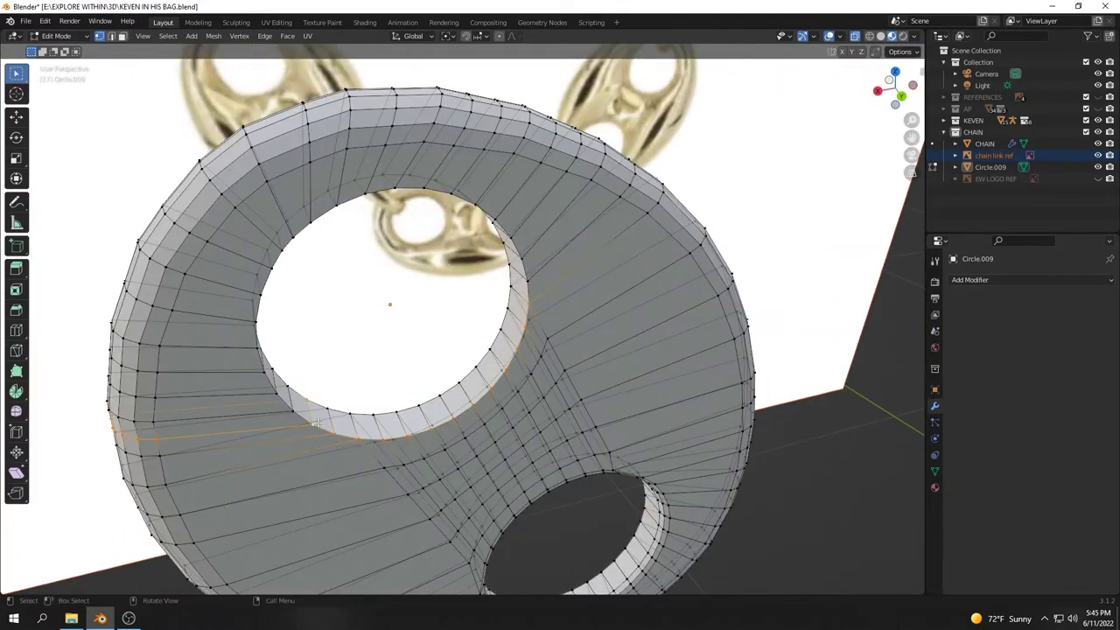
{"action": "middle_click_drag", "start_coordinate": [495, 337], "coordinate": [312, 299]}
{"action": "key", "text": "ctrl+b"}
{"action": "scroll", "coordinate": [374, 421], "scroll_direction": "down", "scroll_amount": 4}
{"action": "mouse_move", "coordinate": [374, 422]}
{"action": "middle_mouse_down"}
{"action": "mouse_move", "coordinate": [545, 470]}
{"action": "mouse_move", "coordinate": [430, 310]}
{"action": "mouse_move", "coordinate": [506, 386]}
{"action": "middle_mouse_up"}
- Mirror the link across Y and shift it 0.003562 m along Y for a double-sided body
{"action": "key", "text": "ctrl+m"}
{"action": "key", "text": "y"}
{"action": "key", "text": "Return"}
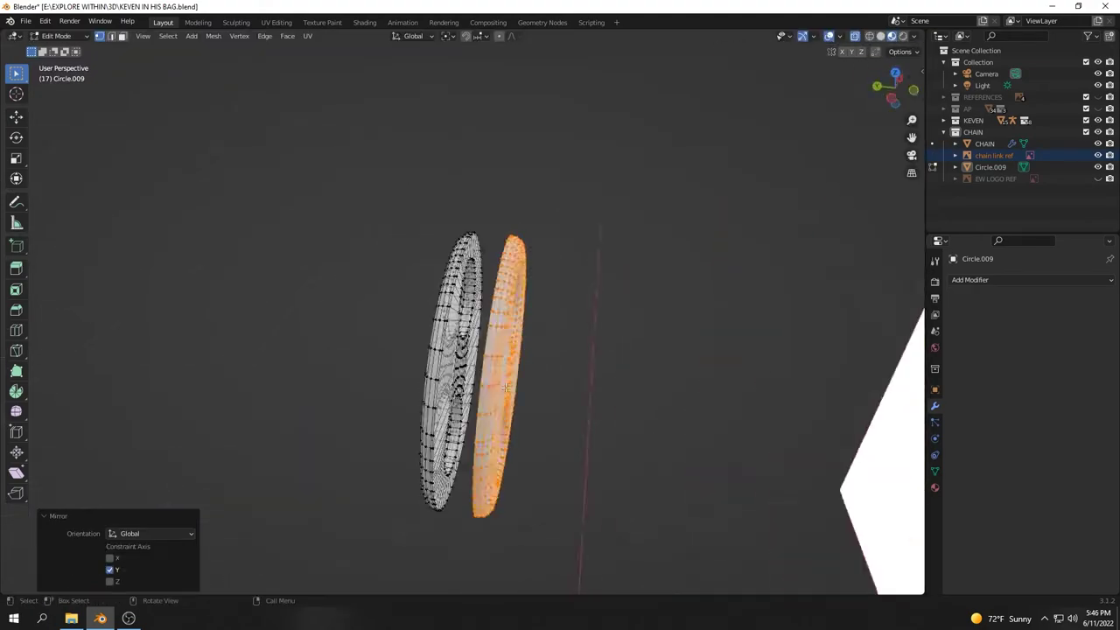
{"action": "key", "text": "KP_3"}
{"action": "key", "text": "g"}
{"action": "key", "text": "y"}
{"action": "left_click", "coordinate": [577, 374]}
{"action": "scroll", "coordinate": [578, 375], "scroll_direction": "up", "scroll_amount": 7}
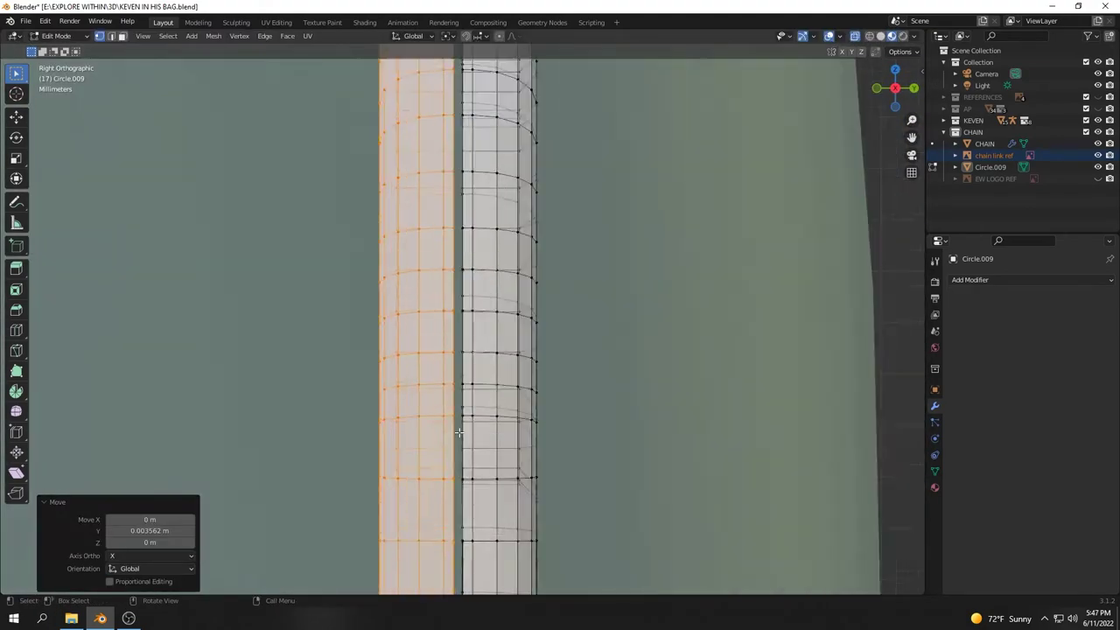
{"action": "scroll", "coordinate": [454, 425], "scroll_direction": "up", "scroll_amount": 2}
{"action": "left_click", "coordinate": [528, 431]}
{"action": "middle_click_drag", "start_coordinate": [527, 432], "coordinate": [56, 430]}
{"action": "scroll", "coordinate": [55, 430], "scroll_direction": "down", "scroll_amount": 5}
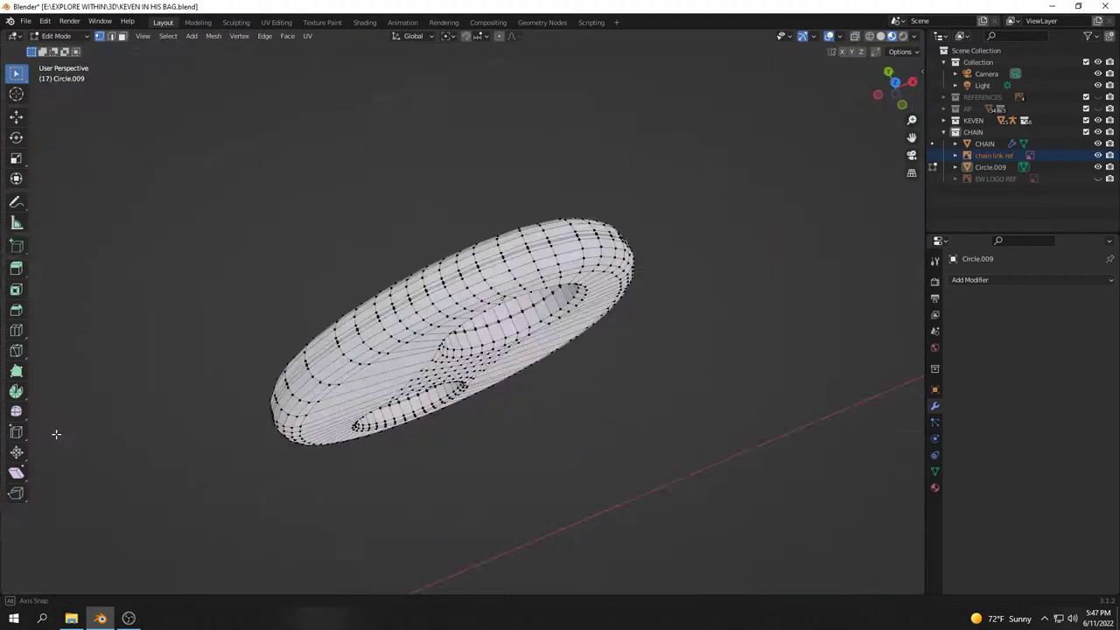
{"action": "scroll", "coordinate": [439, 334], "scroll_direction": "up", "scroll_amount": 5}
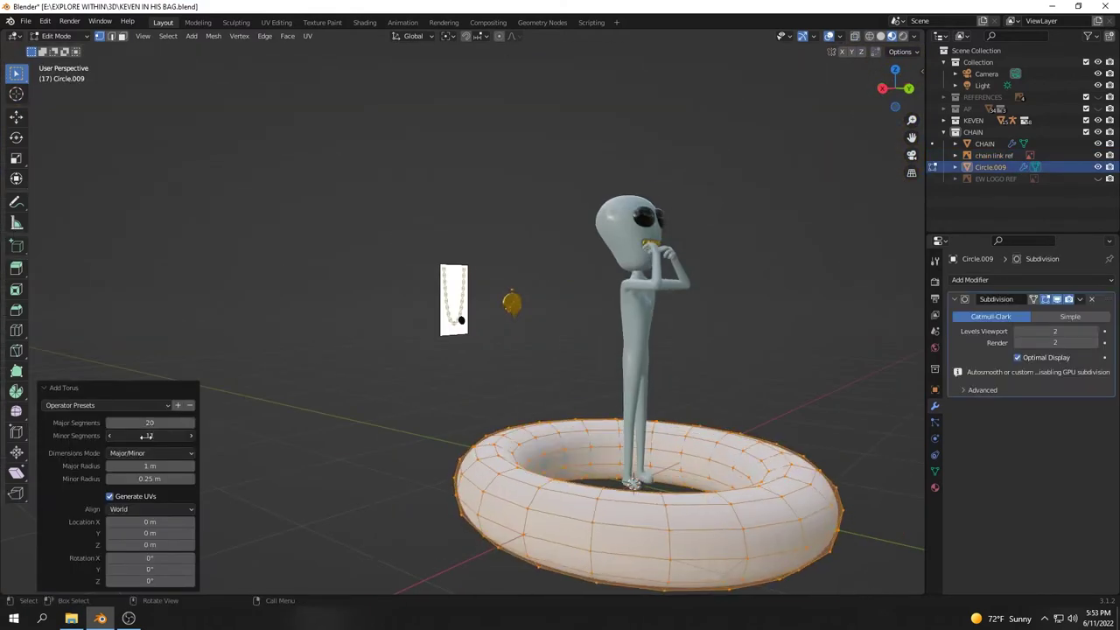
- Box-select the torus, shrink it to about a fifth, and move it along X below the chain reference
{"action": "scroll", "coordinate": [558, 492], "scroll_direction": "up", "scroll_amount": 3}
{"action": "key", "text": "Tab"}
{"action": "scroll", "coordinate": [400, 455], "scroll_direction": "down", "scroll_amount": 4}
{"action": "scroll", "coordinate": [475, 387], "scroll_direction": "up", "scroll_amount": 5}
{"action": "scroll", "coordinate": [624, 459], "scroll_direction": "up", "scroll_amount": 2}
{"action": "scroll", "coordinate": [623, 459], "scroll_direction": "down", "scroll_amount": 5}
{"action": "left_click_drag", "start_coordinate": [452, 320], "coordinate": [870, 512]}
{"action": "middle_click_drag", "start_coordinate": [870, 512], "coordinate": [490, 350]}
{"action": "key", "text": "s"}
{"action": "left_click", "coordinate": [473, 385]}
{"action": "key", "text": "g"}
{"action": "key", "text": "x"}
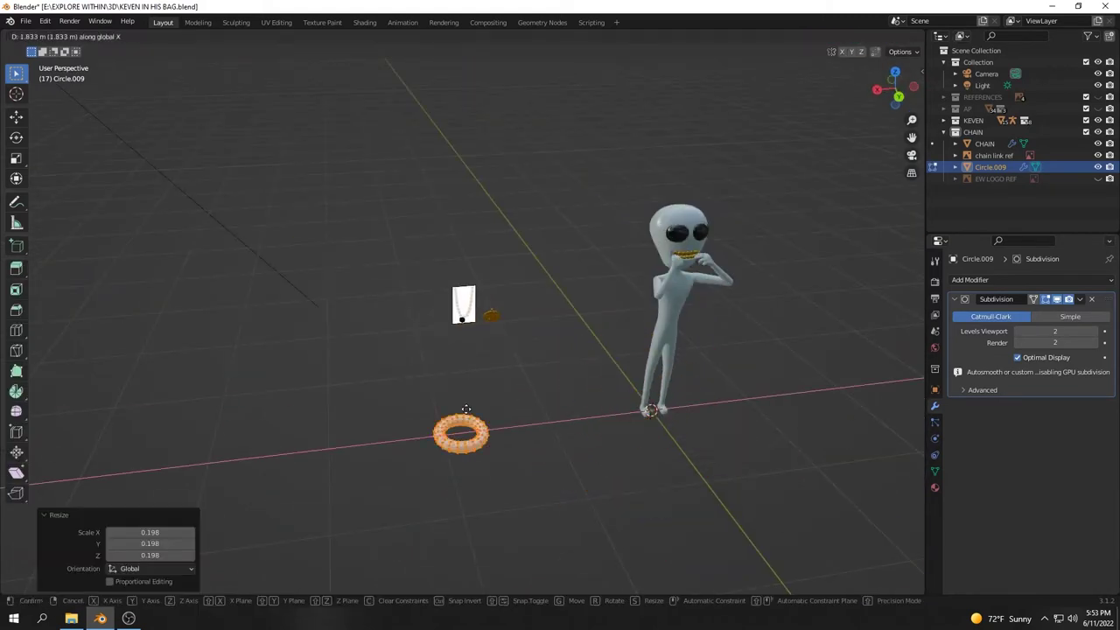
{"action": "left_click", "coordinate": [467, 408]}
- In the back view, reposition the torus and scale it to 0.410
{"action": "scroll", "coordinate": [467, 409], "scroll_direction": "up", "scroll_amount": 5}
{"action": "key", "text": "g"}
{"action": "key", "text": "z"}
{"action": "left_click", "coordinate": [564, 348]}
{"action": "key", "text": "ctrl+KP_1"}
{"action": "key", "text": "Tab"}
{"action": "mouse_move", "coordinate": [462, 436]}
{"action": "middle_mouse_down"}
{"action": "mouse_move", "coordinate": [605, 457]}
{"action": "mouse_move", "coordinate": [580, 532]}
{"action": "mouse_move", "coordinate": [447, 510]}
{"action": "middle_mouse_up"}
{"action": "key", "text": "ctrl+KP_1"}
- Scale the torus to 1.249 and tilt it -18.1° so it threads the lower hole
{"action": "key", "text": "ctrl+KP_1"}
{"action": "key", "text": "s"}
{"action": "left_click", "coordinate": [603, 457]}
{"action": "left_click", "coordinate": [578, 495]}
{"action": "key", "text": "ctrl+KP_1"}
{"action": "key", "text": "s"}
{"action": "left_click", "coordinate": [593, 429]}
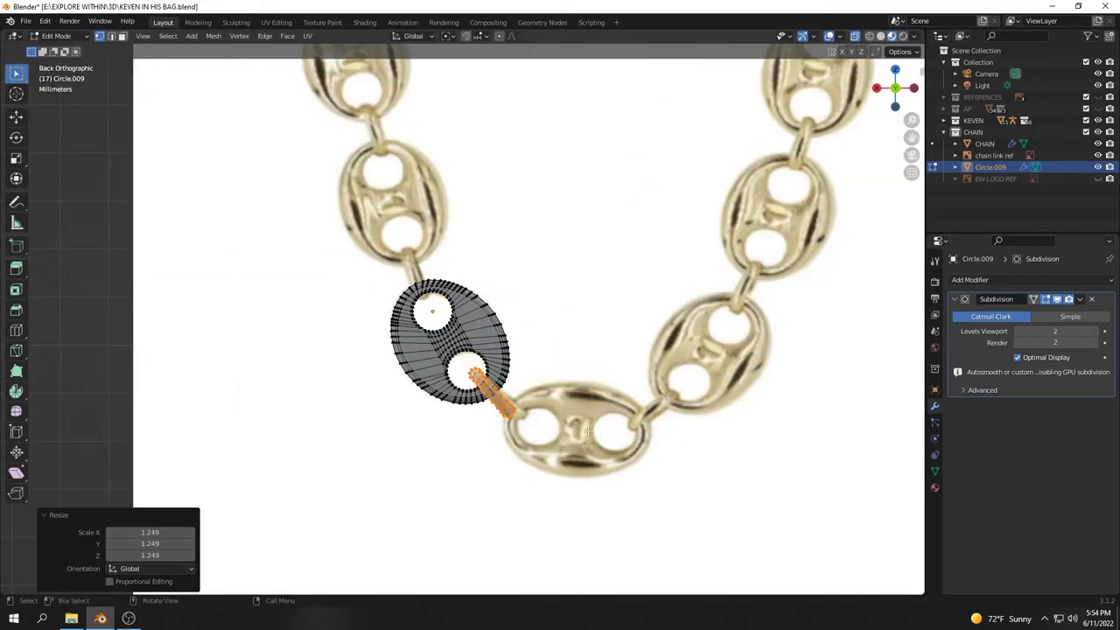
{"action": "key", "text": "r"}
{"action": "left_click", "coordinate": [596, 464]}
{"action": "mouse_move", "coordinate": [595, 464]}
{"action": "middle_mouse_down"}
{"action": "mouse_move", "coordinate": [474, 497]}
{"action": "mouse_move", "coordinate": [902, 80]}
{"action": "mouse_move", "coordinate": [585, 320]}
{"action": "mouse_move", "coordinate": [557, 442]}
{"action": "middle_mouse_up"}
{"action": "key", "text": "a"}
{"action": "key", "text": "ctrl+KP_1"}
{"action": "scroll", "coordinate": [547, 382], "scroll_direction": "up", "scroll_amount": 2}
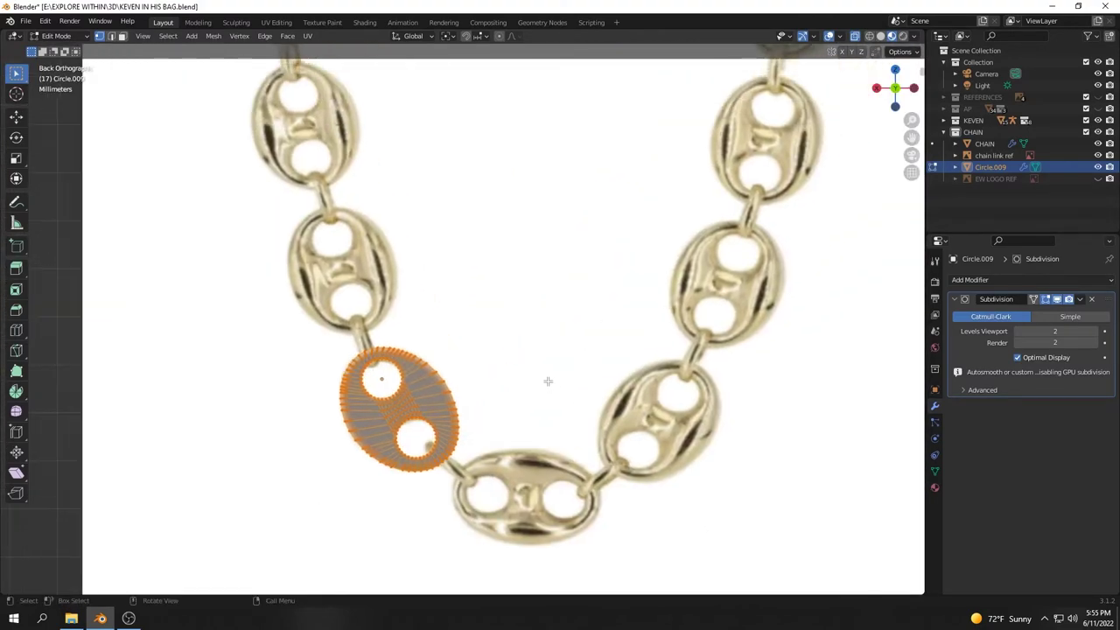
- Duplicate the link twice, rotating and placing the copies up to the top of the reference chain
{"action": "key", "text": "shift+d"}
{"action": "key", "text": "r"}
{"action": "left_click", "coordinate": [481, 269]}
{"action": "key", "text": "shift+d"}
{"action": "key", "text": "r"}
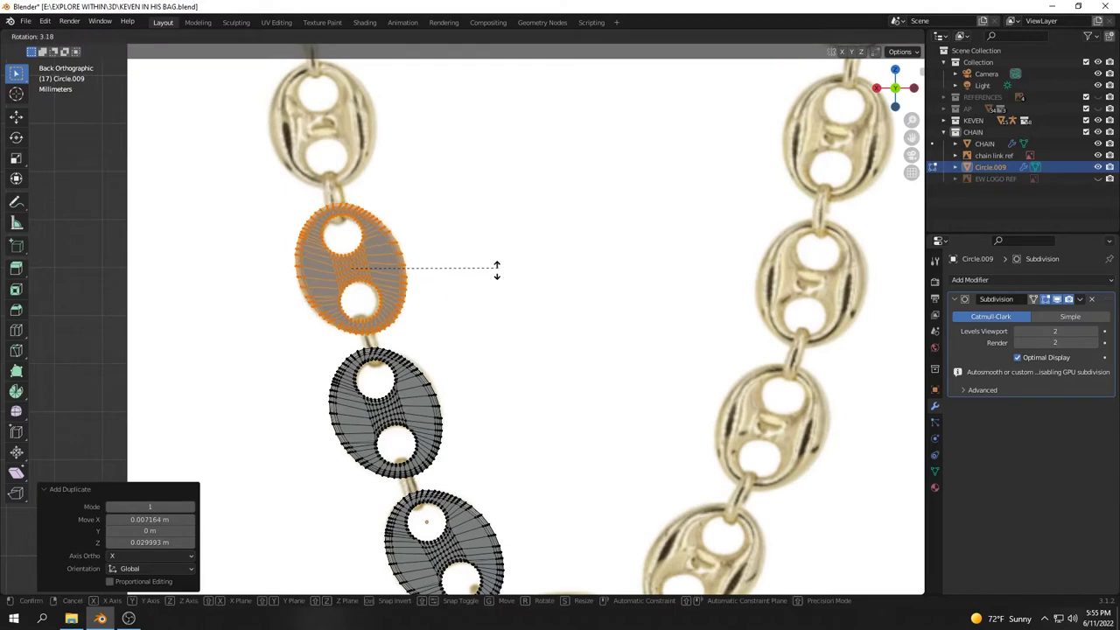
{"action": "key", "text": "g"}
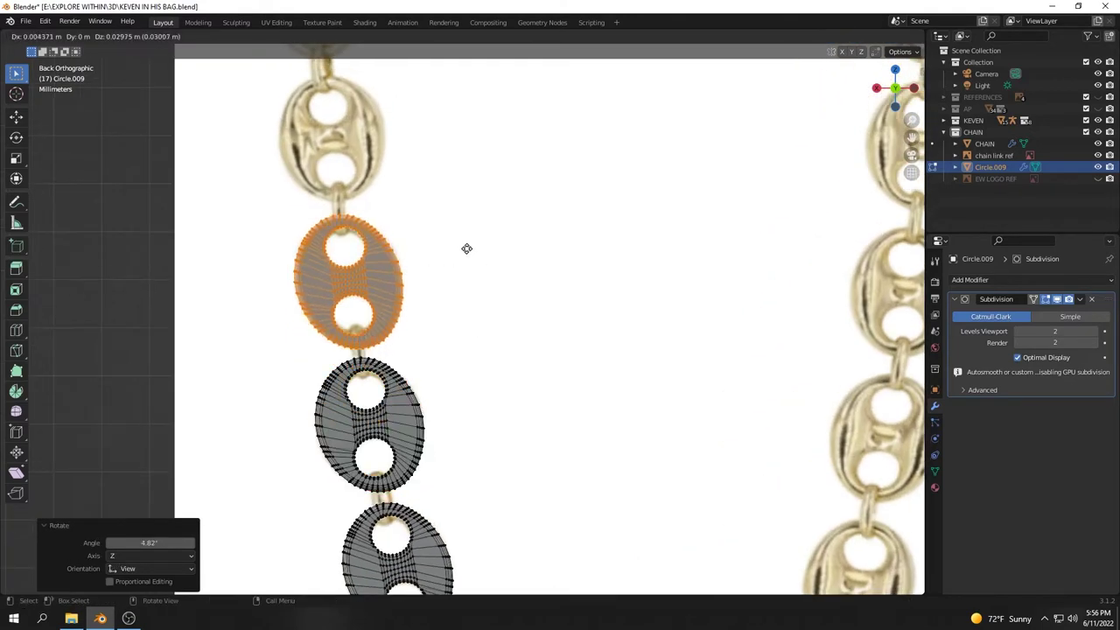
{"action": "key", "text": "r"}
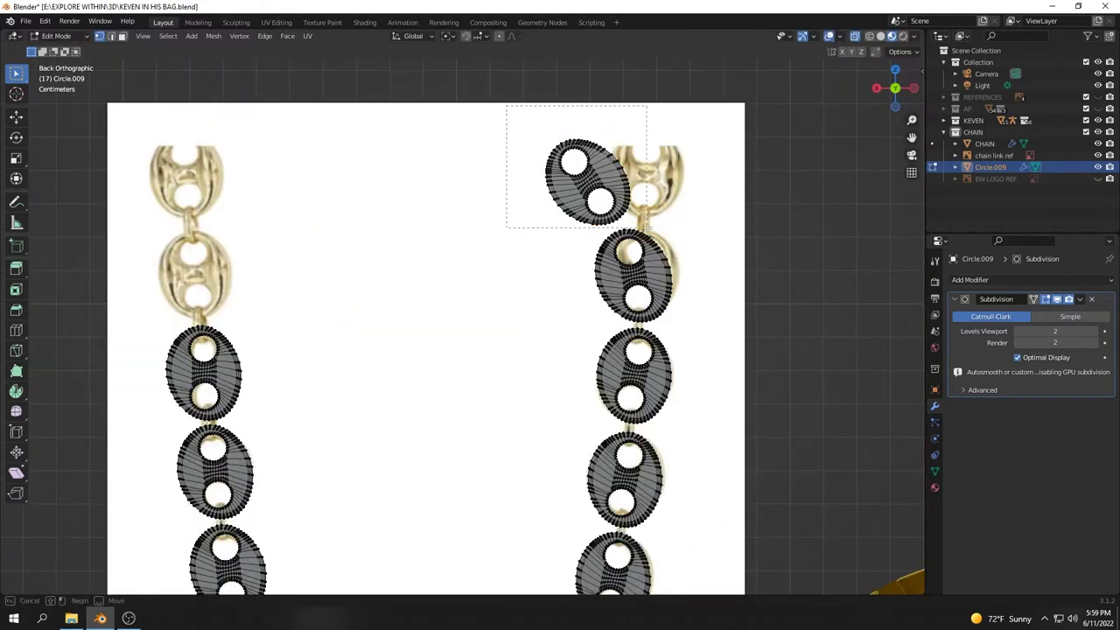
{"action": "left_click", "coordinate": [538, 153]}
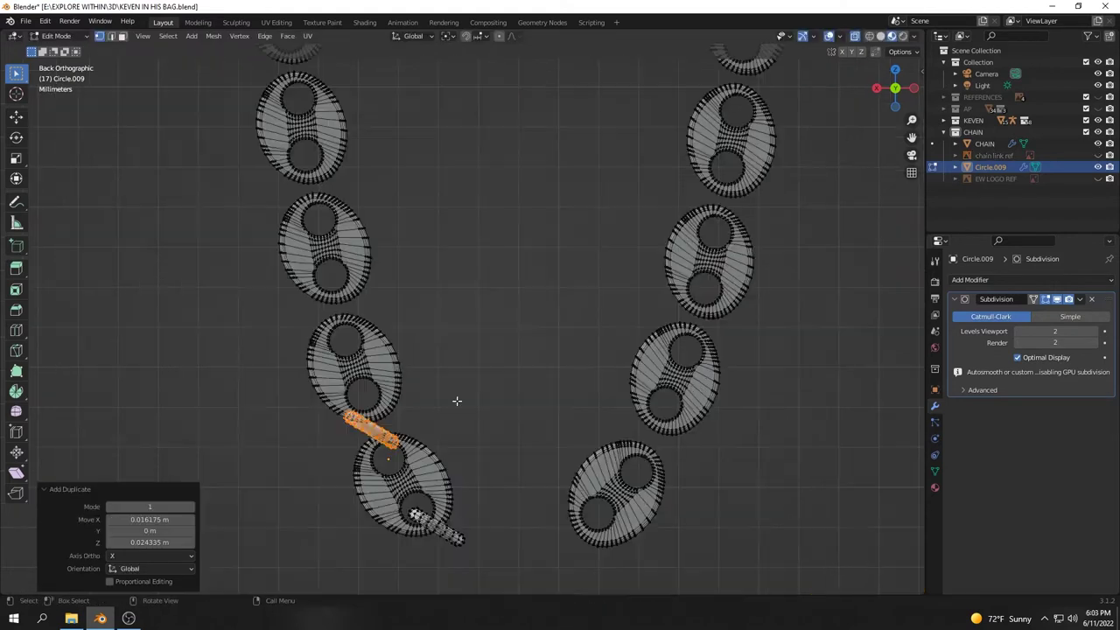
- Move a connector ring into place and rotate it about 32.4° between the links
{"action": "scroll", "coordinate": [371, 289], "scroll_direction": "up", "scroll_amount": 6}
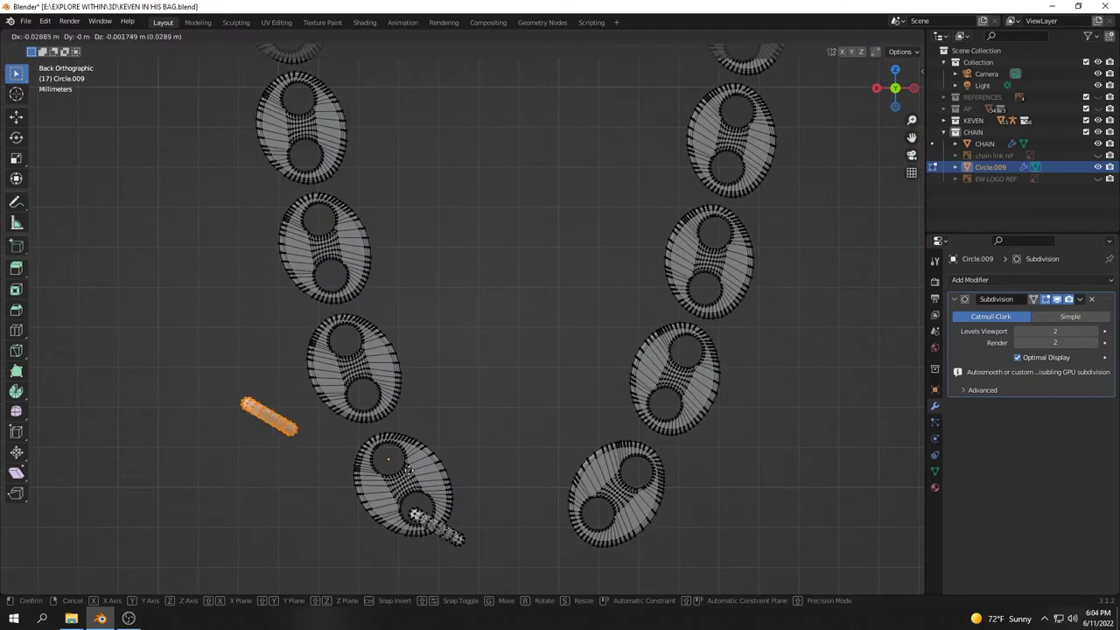
{"action": "key", "text": "g"}
{"action": "left_click", "coordinate": [488, 487]}
{"action": "left_click", "coordinate": [424, 453]}
{"action": "scroll", "coordinate": [424, 452], "scroll_direction": "up", "scroll_amount": 2}
{"action": "key", "text": "g"}
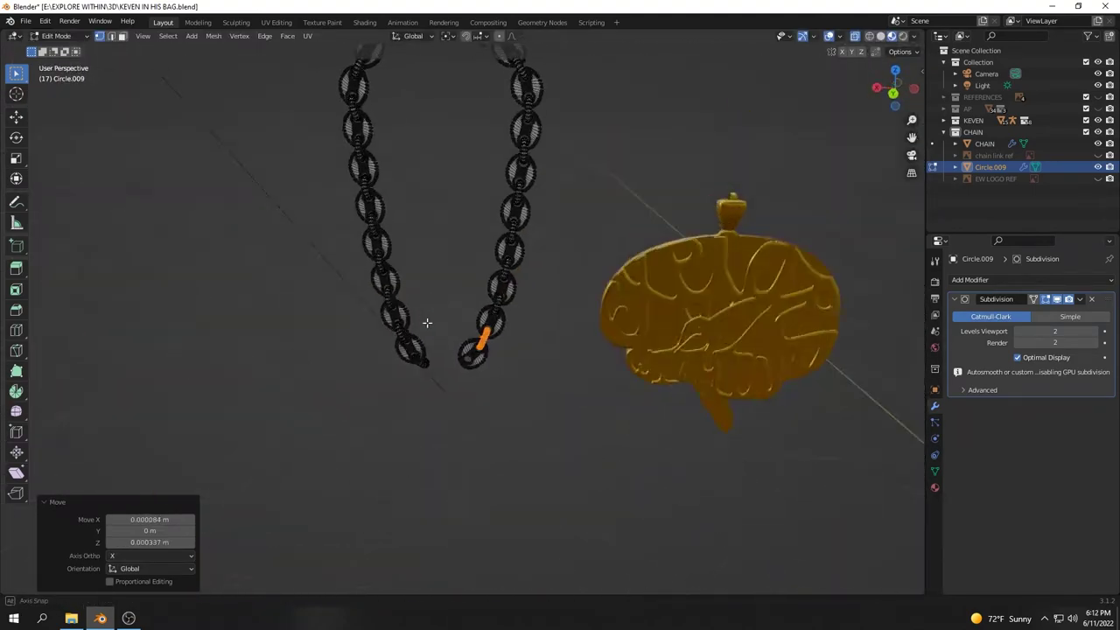
{"action": "middle_click_drag", "start_coordinate": [424, 302], "coordinate": [377, 422]}
{"action": "scroll", "coordinate": [377, 423], "scroll_direction": "up", "scroll_amount": 5}
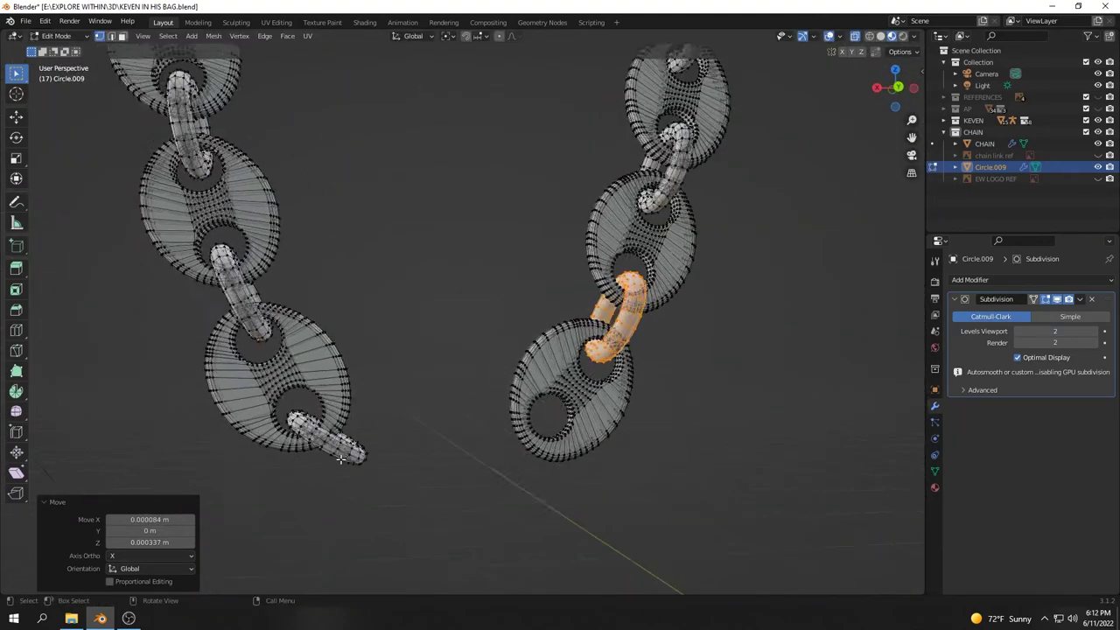
{"action": "scroll", "coordinate": [311, 506], "scroll_direction": "up", "scroll_amount": 2}
- Reposition another connector ring between links and begin rotating it around X
{"action": "left_click", "coordinate": [311, 505]}
{"action": "scroll", "coordinate": [326, 484], "scroll_direction": "up", "scroll_amount": 2}
{"action": "key", "text": "g"}
{"action": "left_click", "coordinate": [341, 403]}
{"action": "mouse_move", "coordinate": [341, 403]}
{"action": "middle_mouse_down"}
{"action": "mouse_move", "coordinate": [487, 370]}
{"action": "mouse_move", "coordinate": [532, 394]}
{"action": "mouse_move", "coordinate": [643, 359]}
{"action": "middle_mouse_up"}
{"action": "scroll", "coordinate": [487, 370], "scroll_direction": "down", "scroll_amount": 6}
{"action": "key", "text": "r"}
{"action": "key", "text": "x"}
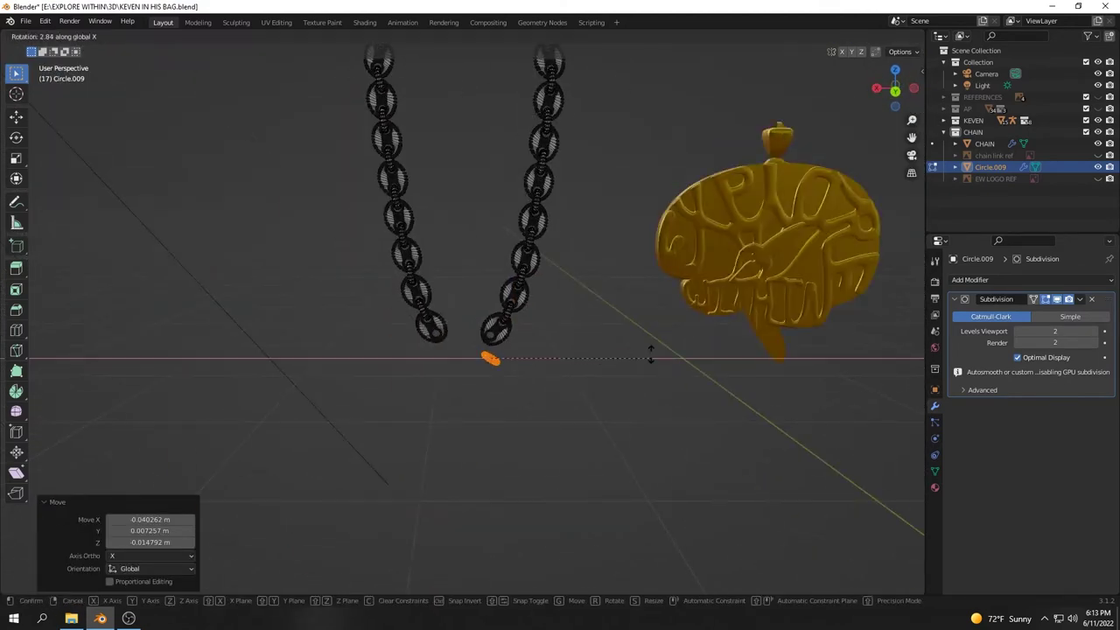
{"action": "scroll", "coordinate": [599, 333], "scroll_direction": "up", "scroll_amount": 3}
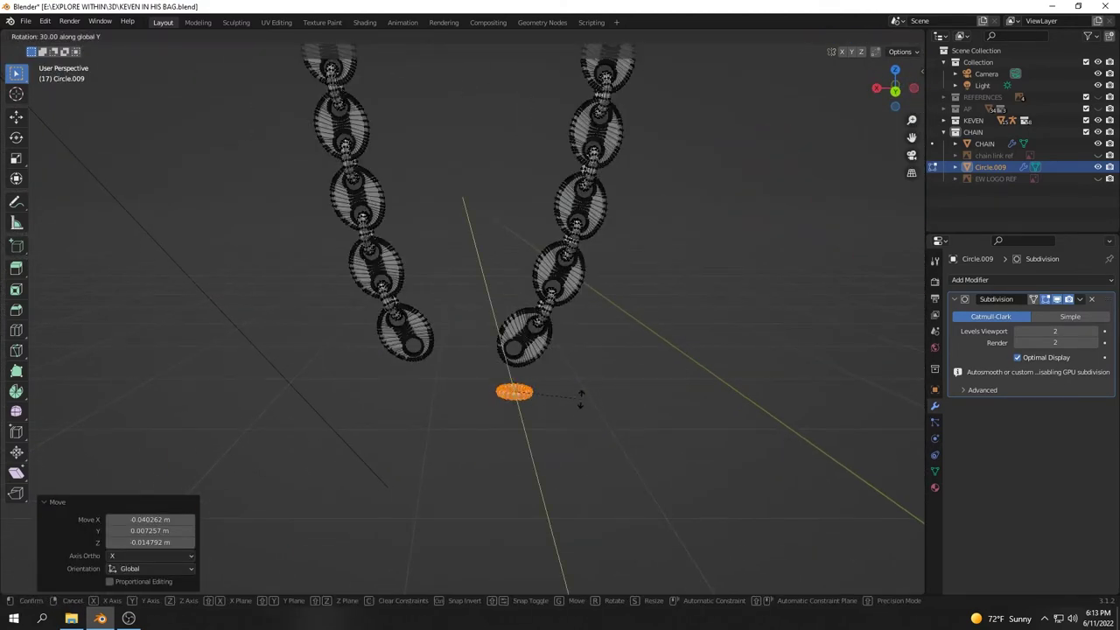
- Move the ring above the pendant and set its height on the bail along Y and Z
{"action": "key", "text": "Escape"}
{"action": "mouse_move", "coordinate": [580, 398]}
{"action": "middle_mouse_down"}
{"action": "mouse_move", "coordinate": [645, 405]}
{"action": "mouse_move", "coordinate": [491, 260]}
{"action": "middle_mouse_up"}
{"action": "key", "text": "Tab"}
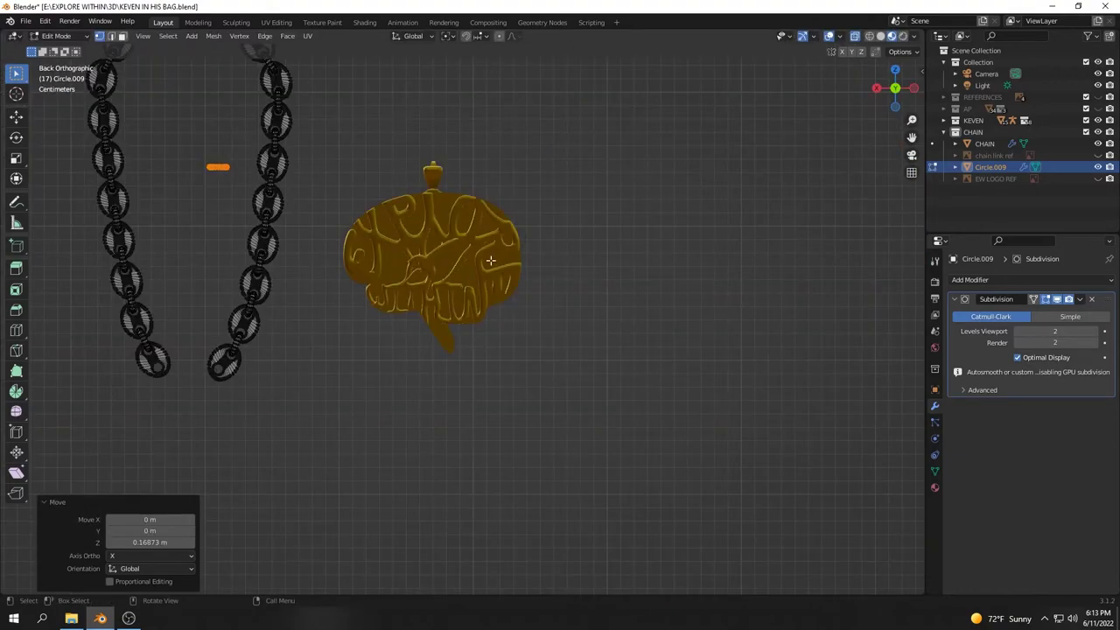
{"action": "left_click", "coordinate": [704, 243]}
{"action": "scroll", "coordinate": [704, 244], "scroll_direction": "up", "scroll_amount": 3}
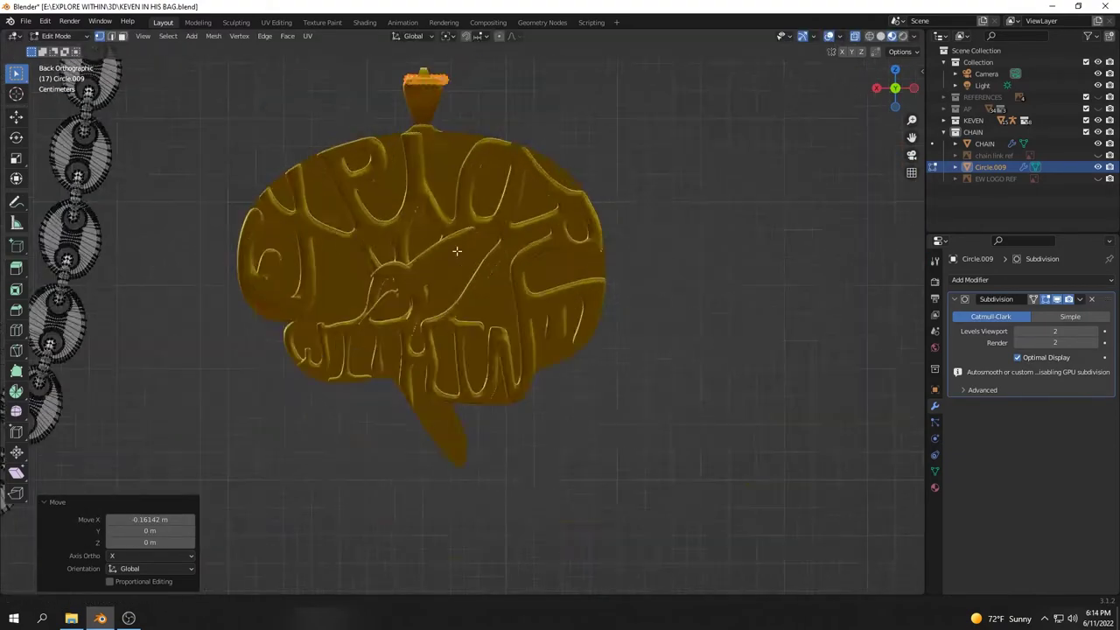
{"action": "mouse_move", "coordinate": [704, 244]}
{"action": "middle_mouse_down"}
{"action": "mouse_move", "coordinate": [68, 390]}
{"action": "mouse_move", "coordinate": [225, 376]}
{"action": "middle_mouse_up"}
{"action": "key", "text": "g"}
{"action": "key", "text": "y"}
{"action": "key", "text": "z"}
{"action": "left_click", "coordinate": [119, 396]}
{"action": "scroll", "coordinate": [445, 490], "scroll_direction": "down", "scroll_amount": 3}
{"action": "scroll", "coordinate": [500, 338], "scroll_direction": "up", "scroll_amount": 5}
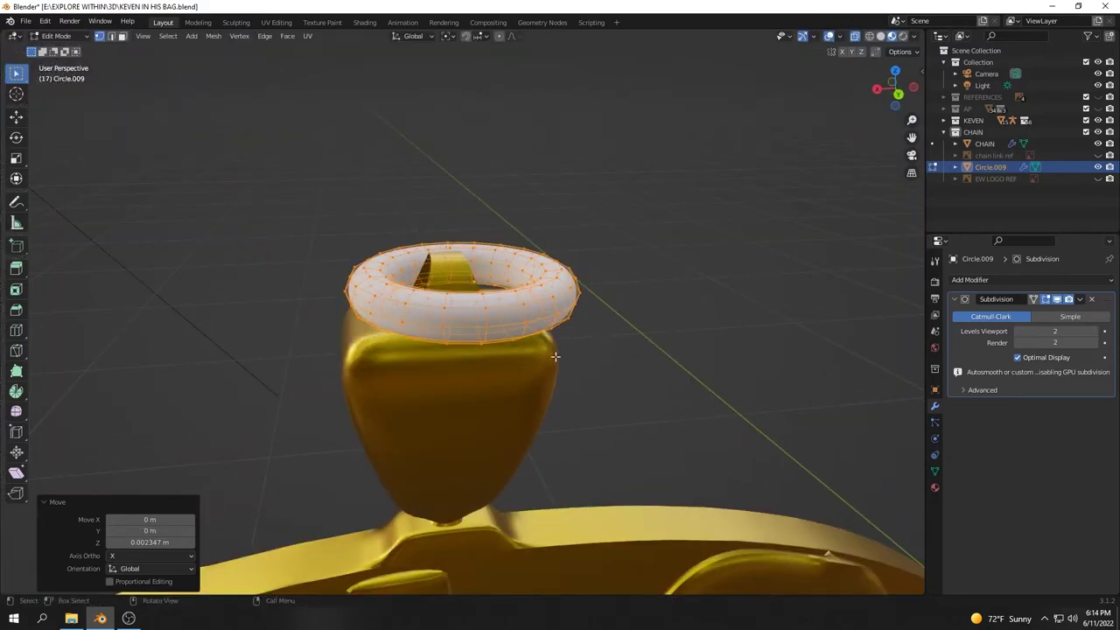
- Shift the ring along Y and Z so it stands upright on the bail
{"action": "key", "text": "g"}
{"action": "key", "text": "y"}
{"action": "left_click", "coordinate": [408, 350]}
{"action": "mouse_move", "coordinate": [408, 350]}
{"action": "middle_mouse_down"}
{"action": "mouse_move", "coordinate": [418, 361]}
{"action": "mouse_move", "coordinate": [529, 366]}
{"action": "middle_mouse_up"}
{"action": "key", "text": "r"}
{"action": "key", "text": "x"}
{"action": "key", "text": "Escape"}
{"action": "middle_click_drag", "start_coordinate": [530, 303], "coordinate": [529, 298]}
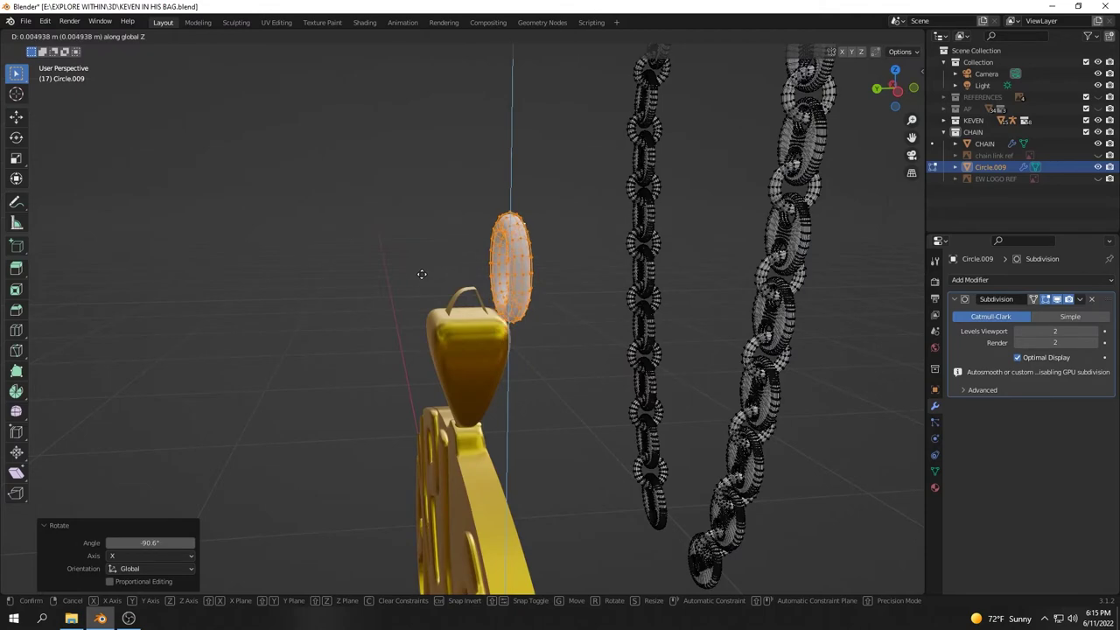
{"action": "key", "text": "g"}
{"action": "key", "text": "z"}
{"action": "left_click", "coordinate": [529, 298]}
- In back orthographic view, nudge the ring along X to centre it over the bail
{"action": "key", "text": "g"}
{"action": "left_click", "coordinate": [486, 293]}
{"action": "key", "text": "ctrl+KP_1"}
{"action": "key", "text": "g"}
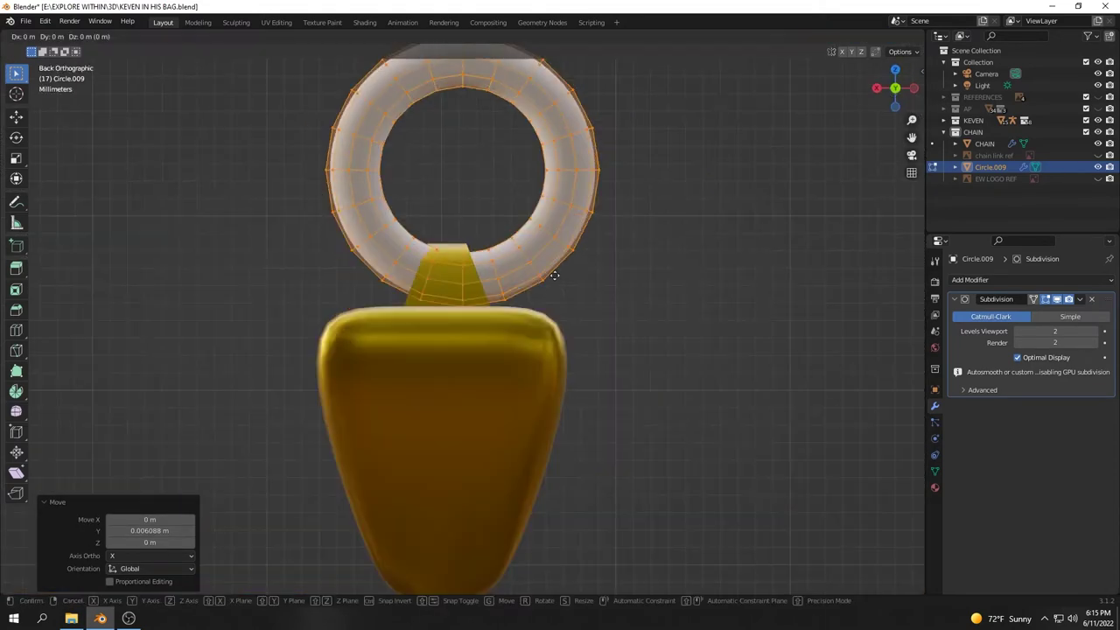
{"action": "left_click", "coordinate": [405, 281]}
{"action": "key", "text": "g"}
{"action": "left_click", "coordinate": [422, 289]}
{"action": "mouse_move", "coordinate": [423, 288]}
{"action": "middle_mouse_down"}
{"action": "mouse_move", "coordinate": [385, 357]}
{"action": "mouse_move", "coordinate": [605, 237]}
{"action": "mouse_move", "coordinate": [577, 216]}
{"action": "middle_mouse_up"}
{"action": "scroll", "coordinate": [385, 357], "scroll_direction": "down", "scroll_amount": 3}
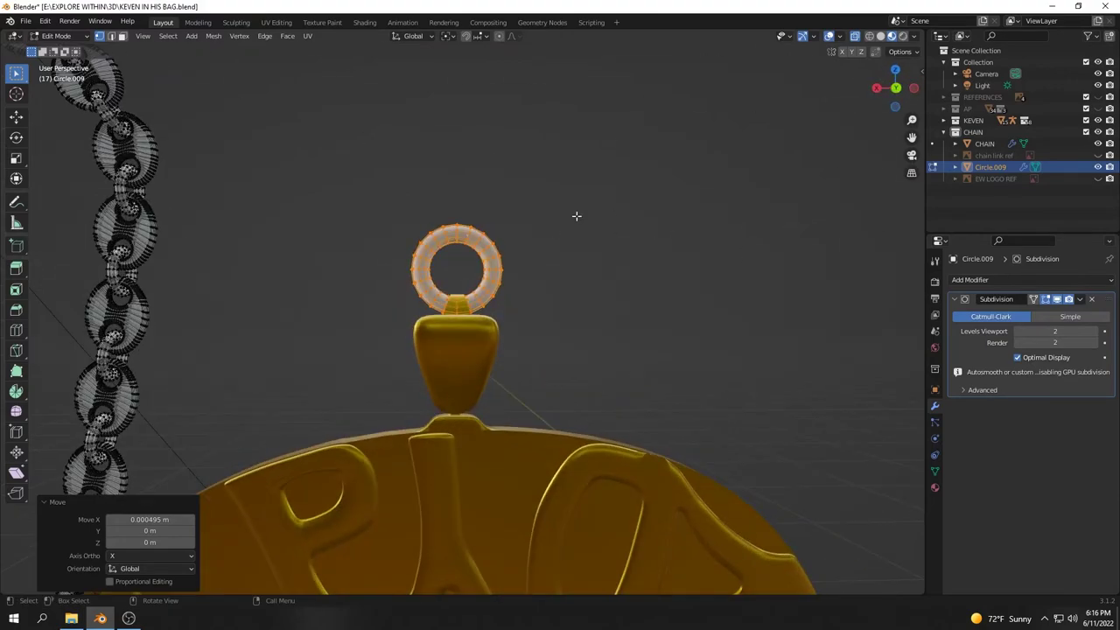
{"action": "scroll", "coordinate": [450, 193], "scroll_direction": "up", "scroll_amount": 5}
{"action": "middle_click_drag", "start_coordinate": [450, 192], "coordinate": [655, 233]}
{"action": "scroll", "coordinate": [655, 232], "scroll_direction": "down", "scroll_amount": 5}
{"action": "mouse_move", "coordinate": [505, 292]}
{"action": "middle_mouse_down"}
{"action": "mouse_move", "coordinate": [501, 312]}
{"action": "mouse_move", "coordinate": [457, 317]}
{"action": "middle_mouse_up"}
- Duplicate the bail ring and turn the copy 90° so the two rings interlock
{"action": "key", "text": "shift+d"}
{"action": "left_click", "coordinate": [490, 313]}
{"action": "left_click", "coordinate": [492, 227]}
{"action": "mouse_move", "coordinate": [493, 227]}
{"action": "middle_mouse_down"}
{"action": "mouse_move", "coordinate": [537, 255]}
{"action": "mouse_move", "coordinate": [505, 315]}
{"action": "middle_mouse_up"}
{"action": "left_click", "coordinate": [526, 225]}
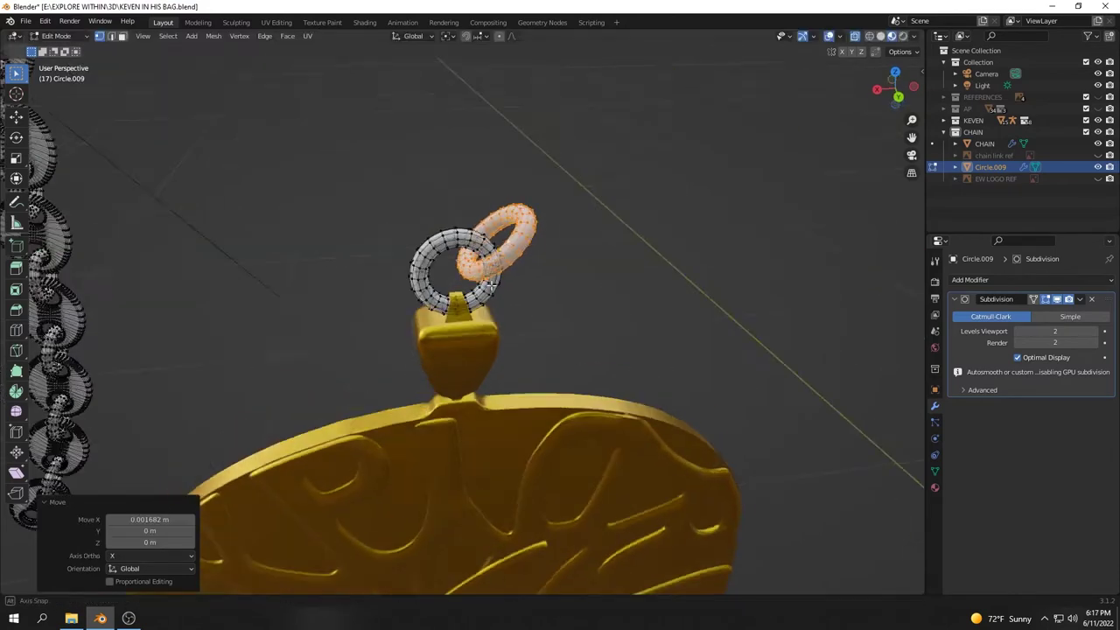
- Shift the second ring along X and tilt it into its final hooked position
{"action": "scroll", "coordinate": [505, 316], "scroll_direction": "up", "scroll_amount": 3}
{"action": "key", "text": "g"}
{"action": "key", "text": "x"}
{"action": "left_click", "coordinate": [573, 295]}
{"action": "middle_click_drag", "start_coordinate": [572, 295], "coordinate": [537, 204]}
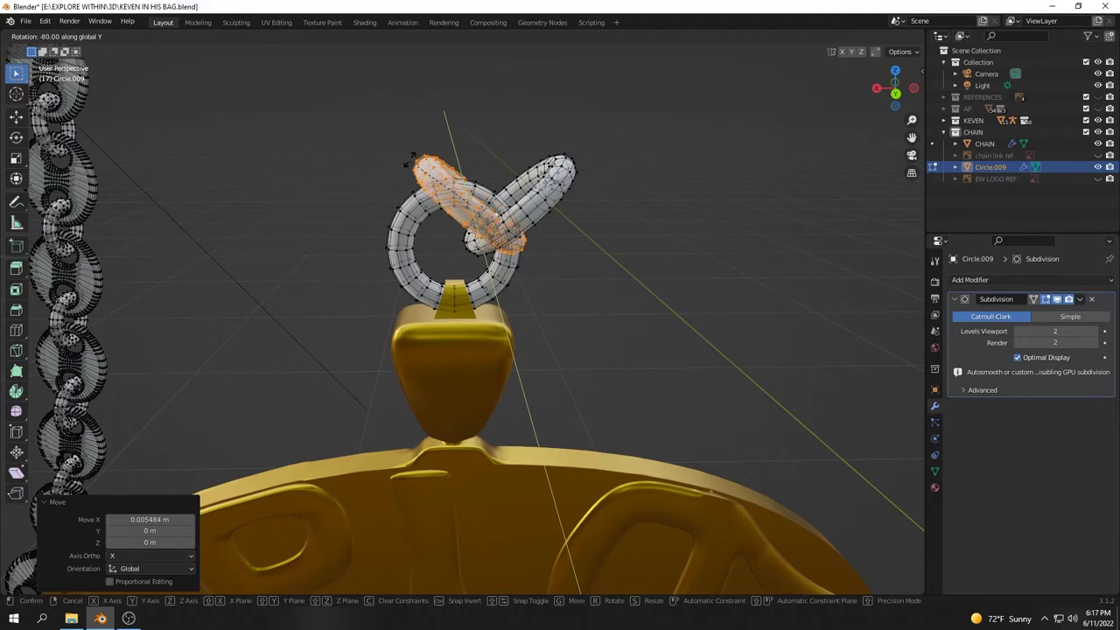
{"action": "left_click", "coordinate": [412, 160]}
{"action": "key", "text": "ctrl+KP_1"}
{"action": "left_click", "coordinate": [470, 229]}
- Select the whole chain and begin moving it along Z
{"action": "scroll", "coordinate": [470, 228], "scroll_direction": "down", "scroll_amount": 5}
{"action": "middle_click_drag", "start_coordinate": [245, 300], "coordinate": [312, 507]}
{"action": "key", "text": "a"}
{"action": "key", "text": "KP_3"}
{"action": "scroll", "coordinate": [283, 308], "scroll_direction": "up", "scroll_amount": 5}
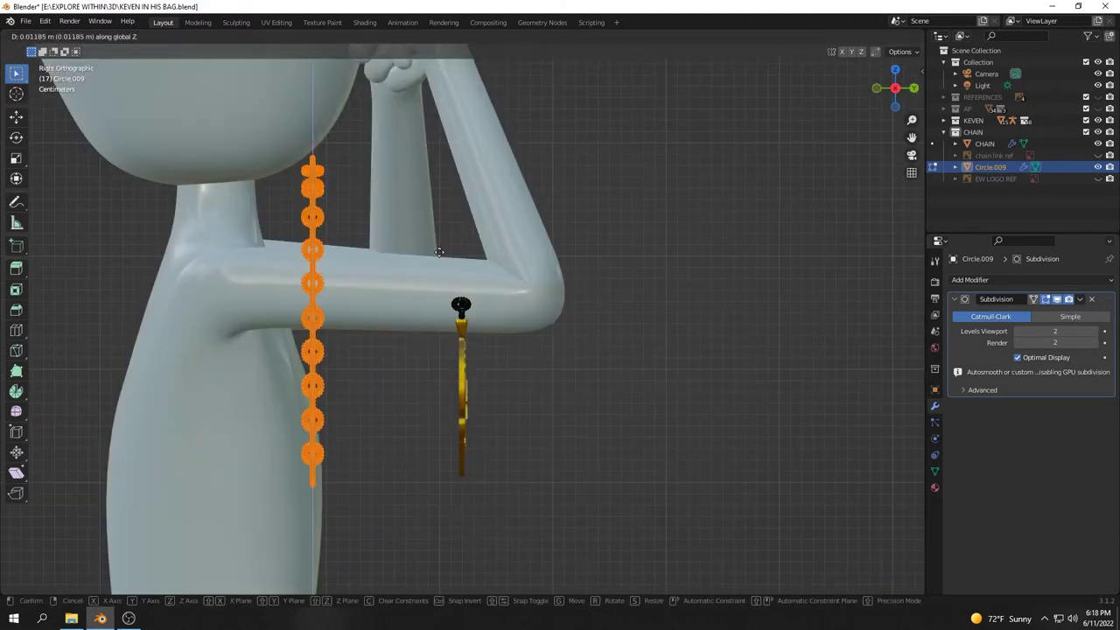
- Lower the chain along Z, Y and X until its bottom links hook the bail rings, then return to Object Mode
{"action": "left_click", "coordinate": [435, 178]}
{"action": "key", "text": "g"}
{"action": "key", "text": "y"}
{"action": "key", "text": "ctrl+KP_1"}
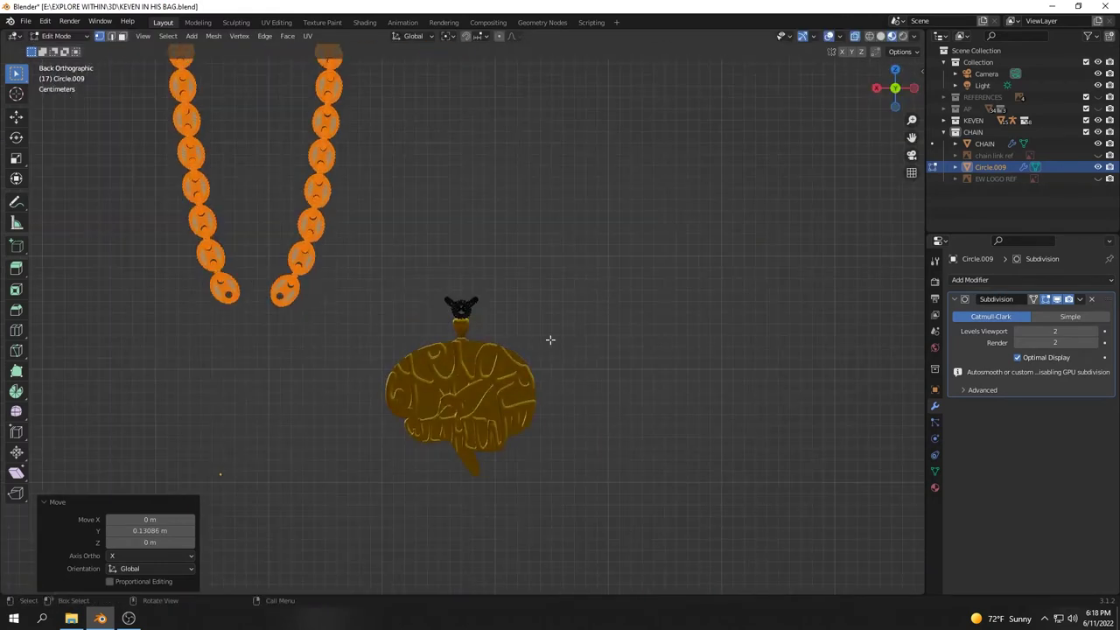
{"action": "key", "text": "g"}
{"action": "key", "text": "x"}
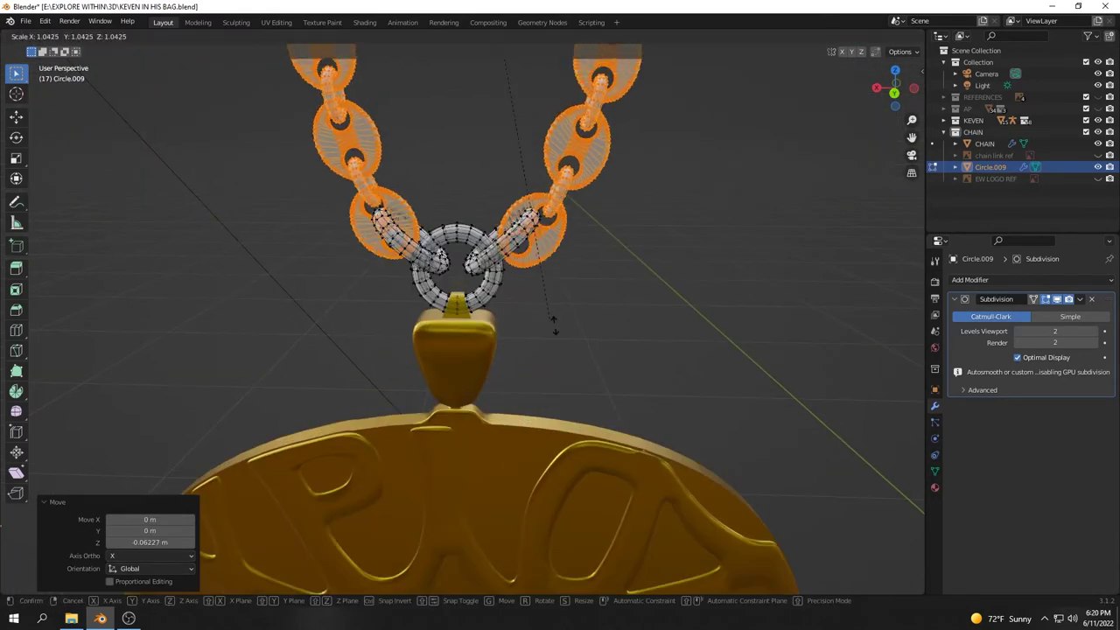
{"action": "key", "text": "Escape"}
{"action": "scroll", "coordinate": [540, 323], "scroll_direction": "down", "scroll_amount": 5}
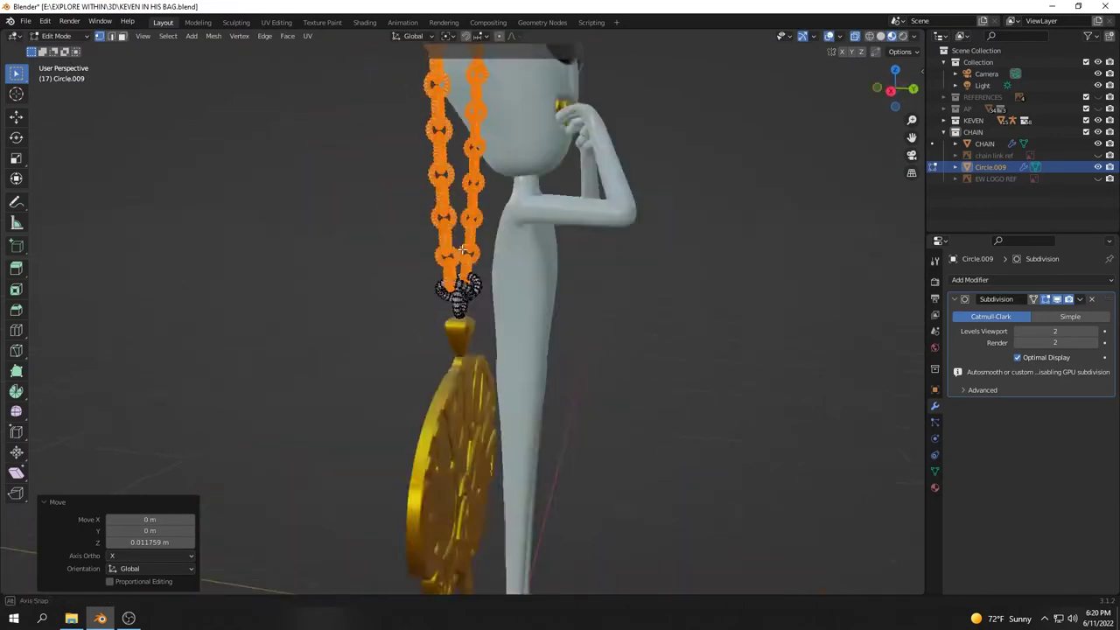
{"action": "key", "text": "Tab"}
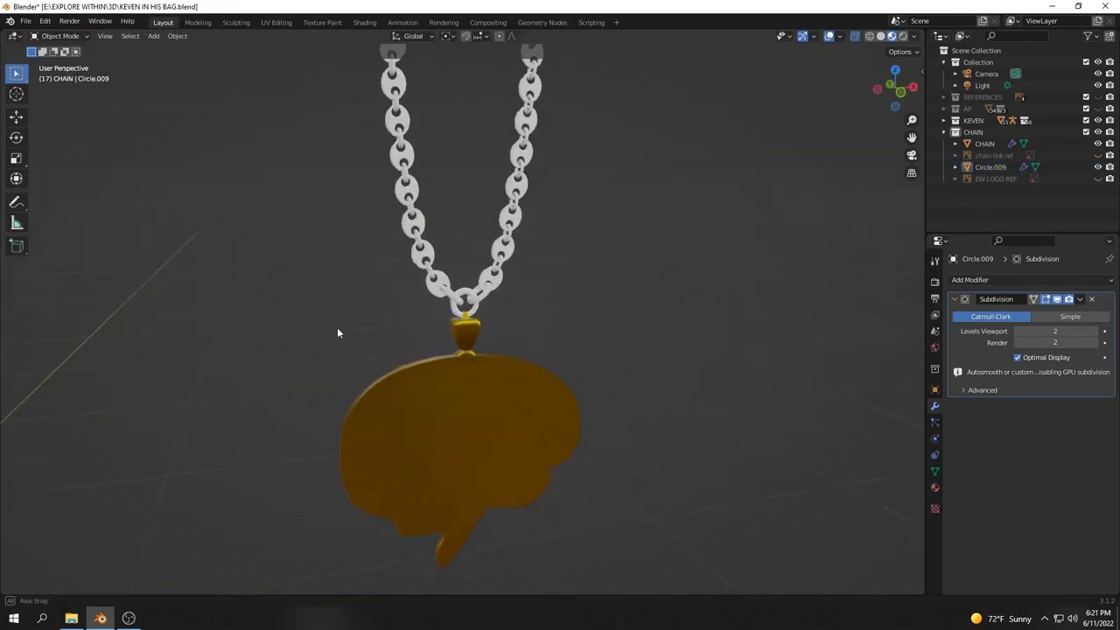
{"action": "mouse_move", "coordinate": [354, 336]}
{"action": "middle_mouse_down"}
{"action": "mouse_move", "coordinate": [113, 300]}
{"action": "mouse_move", "coordinate": [58, 300]}
{"action": "mouse_move", "coordinate": [26, 316]}
{"action": "middle_mouse_up"}
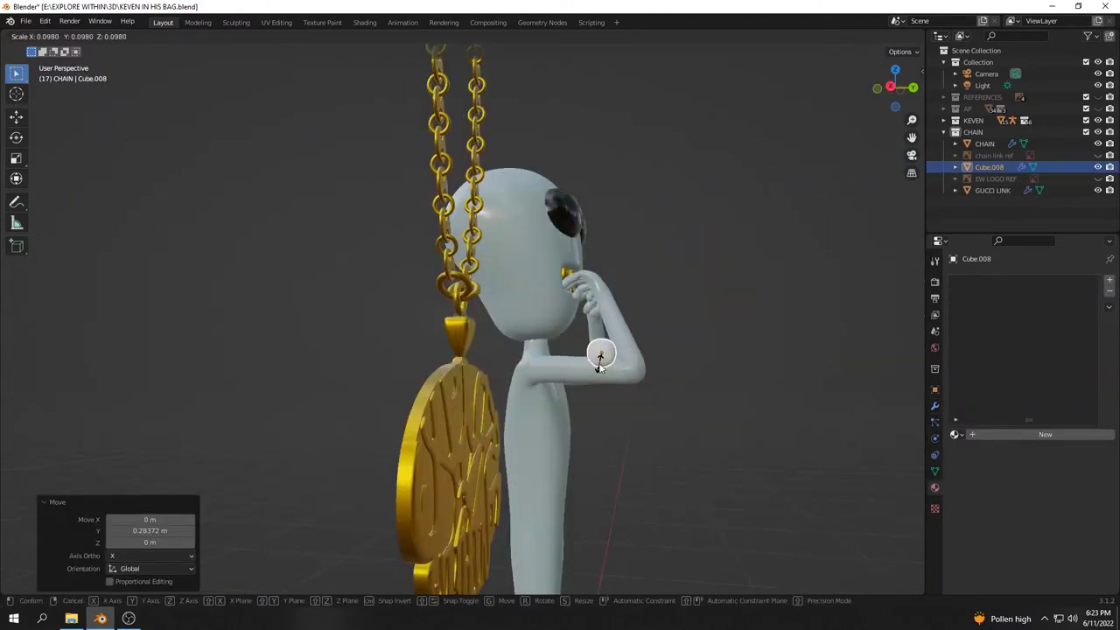
- Move Cube.008 along Y and X into the pendant's bail
{"action": "left_click", "coordinate": [901, 91]}
{"action": "scroll", "coordinate": [493, 357], "scroll_direction": "up", "scroll_amount": 4}
{"action": "key", "text": "g"}
{"action": "key", "text": "y"}
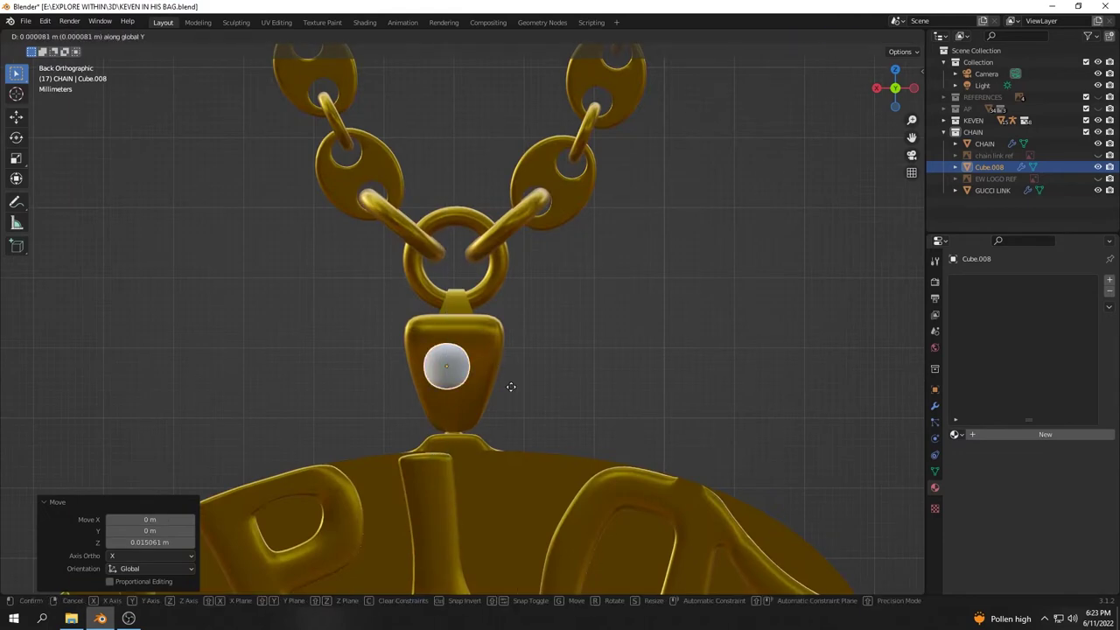
{"action": "left_click", "coordinate": [511, 386]}
{"action": "middle_click_drag", "start_coordinate": [511, 386], "coordinate": [612, 393]}
{"action": "left_click", "coordinate": [895, 89]}
{"action": "scroll", "coordinate": [435, 394], "scroll_direction": "up", "scroll_amount": 4}
{"action": "key", "text": "g"}
{"action": "key", "text": "x"}
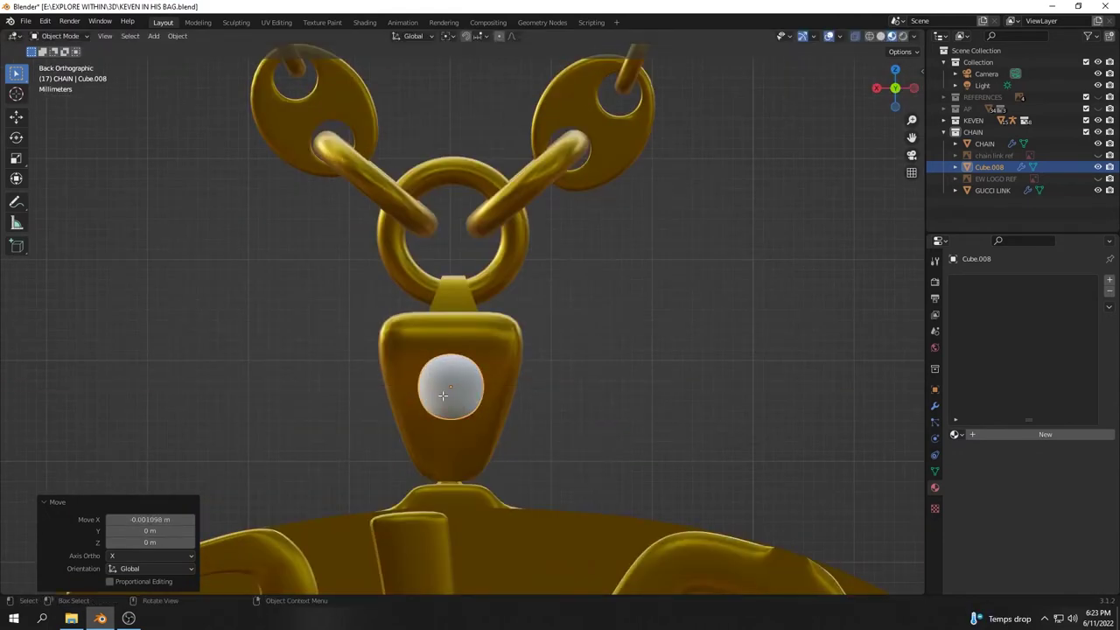
- Add two loop cuts across the gem, then raise and widen its top edges
{"action": "key", "text": "Tab"}
{"action": "key", "text": "ctrl+r"}
{"action": "left_click", "coordinate": [467, 370]}
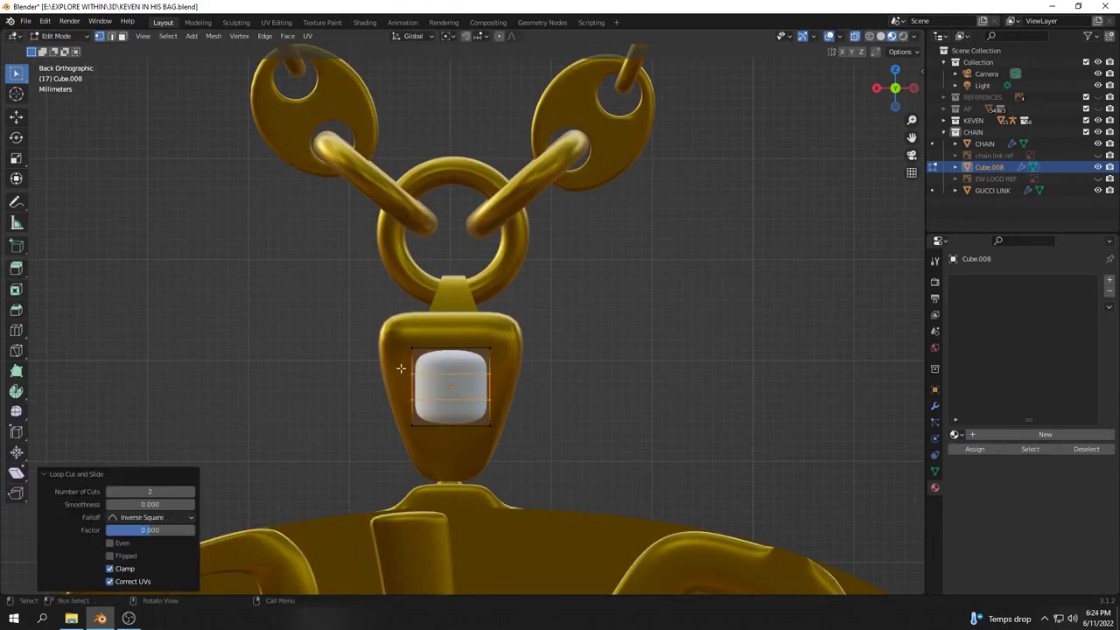
{"action": "middle_click_drag", "start_coordinate": [400, 370], "coordinate": [537, 412]}
{"action": "key", "text": "ctrl+KP_1"}
{"action": "left_click_drag", "start_coordinate": [367, 350], "coordinate": [470, 372]}
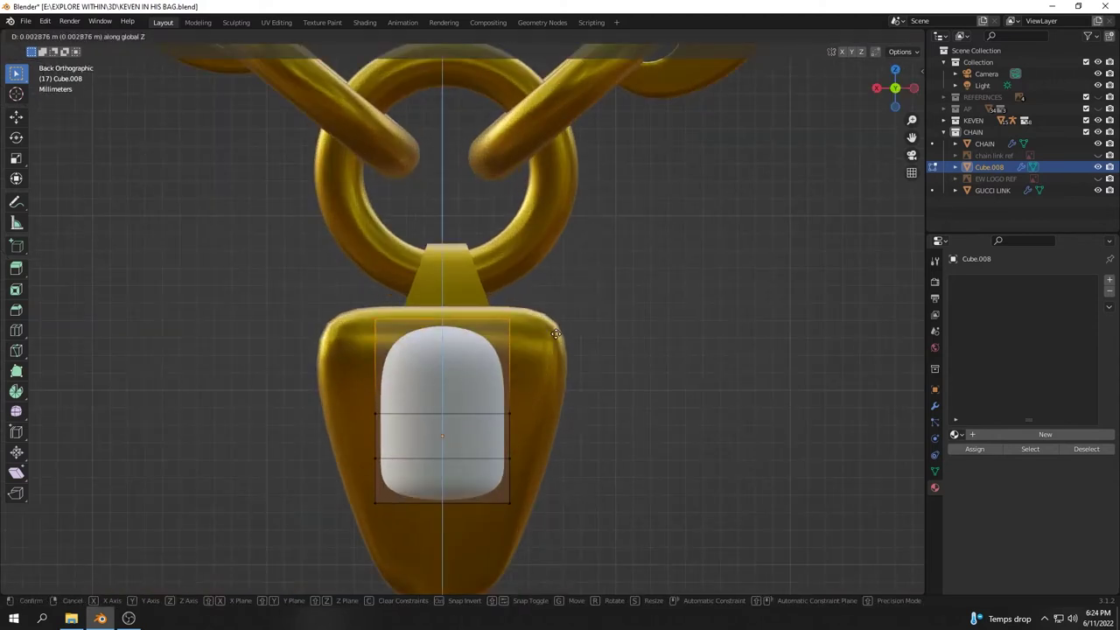
{"action": "left_click", "coordinate": [555, 333]}
{"action": "key", "text": "s"}
{"action": "left_click", "coordinate": [586, 408]}
- Scale down the gem's top edge loop to taper its outline
{"action": "left_click_drag", "start_coordinate": [217, 283], "coordinate": [505, 341]}
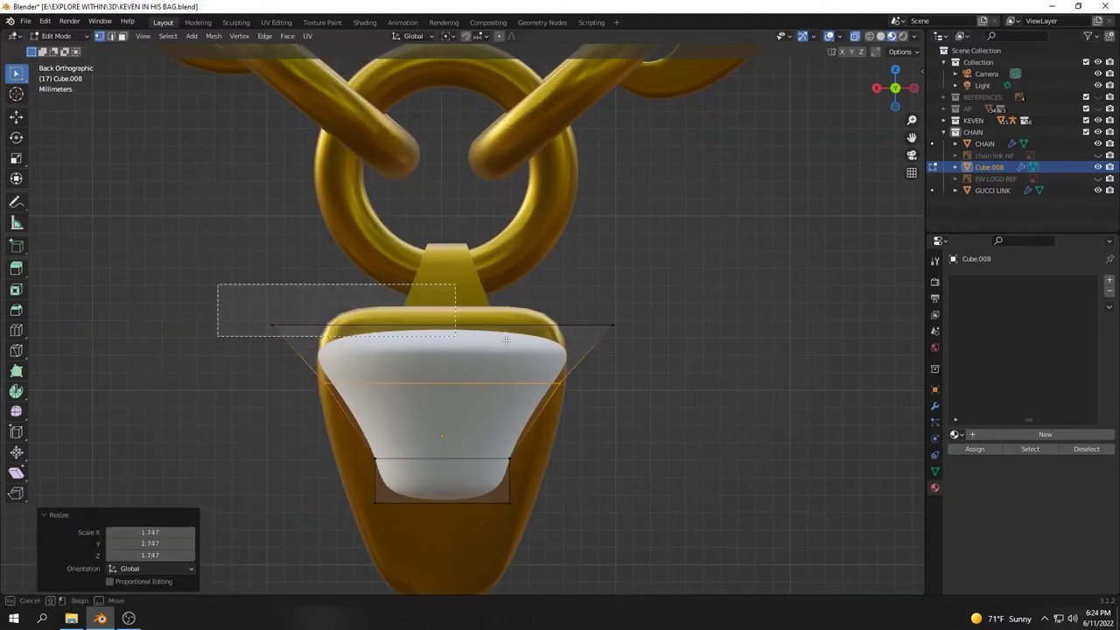
{"action": "key", "text": "s"}
{"action": "left_click", "coordinate": [608, 357]}
{"action": "left_click", "coordinate": [561, 66]}
{"action": "key", "text": "s"}
{"action": "left_click", "coordinate": [630, 475]}
{"action": "mouse_move", "coordinate": [630, 476]}
{"action": "middle_mouse_down"}
{"action": "mouse_move", "coordinate": [614, 393]}
{"action": "mouse_move", "coordinate": [644, 480]}
{"action": "middle_mouse_up"}
- Move the whole gem mesh along Y to sit flush in the bail front
{"action": "key", "text": "a"}
{"action": "key", "text": "g"}
{"action": "key", "text": "y"}
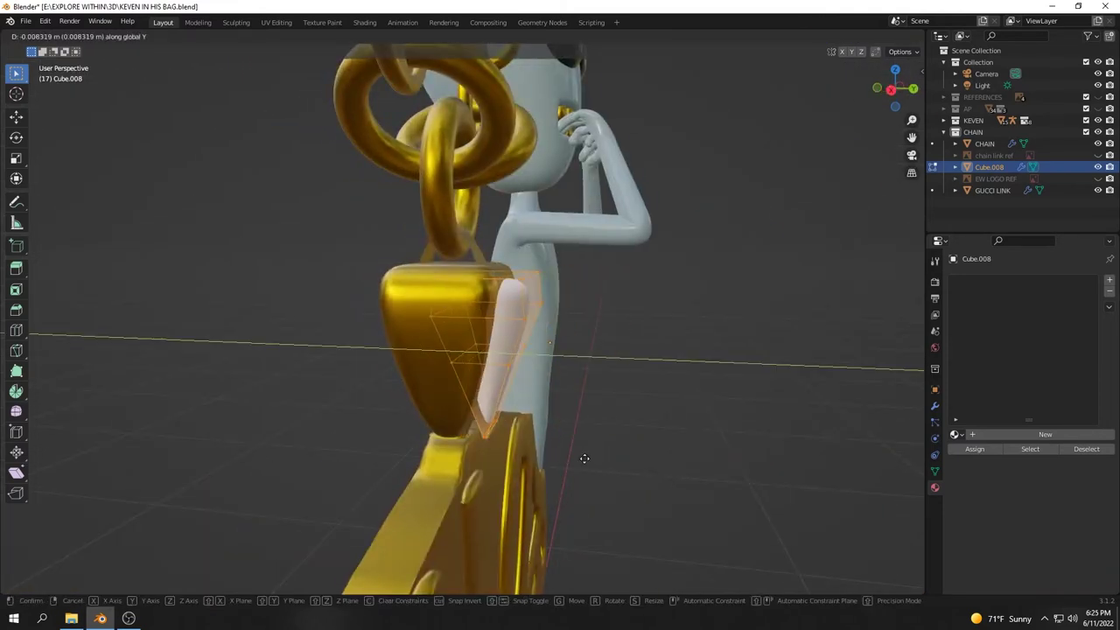
{"action": "left_click", "coordinate": [603, 463]}
{"action": "mouse_move", "coordinate": [645, 383]}
{"action": "middle_mouse_down"}
{"action": "mouse_move", "coordinate": [515, 493]}
{"action": "mouse_move", "coordinate": [487, 482]}
{"action": "middle_mouse_up"}
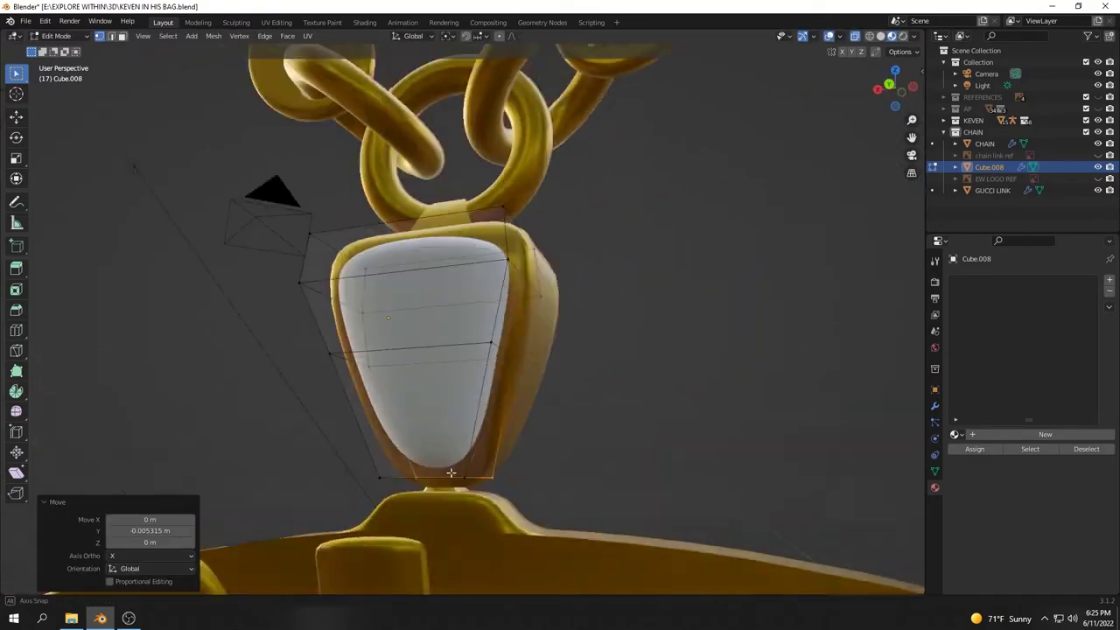
- Assign the cyan Material.038 to the gem and leave Edit Mode
{"action": "left_click", "coordinate": [955, 434]}
{"action": "left_click", "coordinate": [1007, 508]}
{"action": "key", "text": "Tab"}
{"action": "scroll", "coordinate": [560, 373], "scroll_direction": "down", "scroll_amount": 5}
{"action": "scroll", "coordinate": [571, 351], "scroll_direction": "down", "scroll_amount": 2}
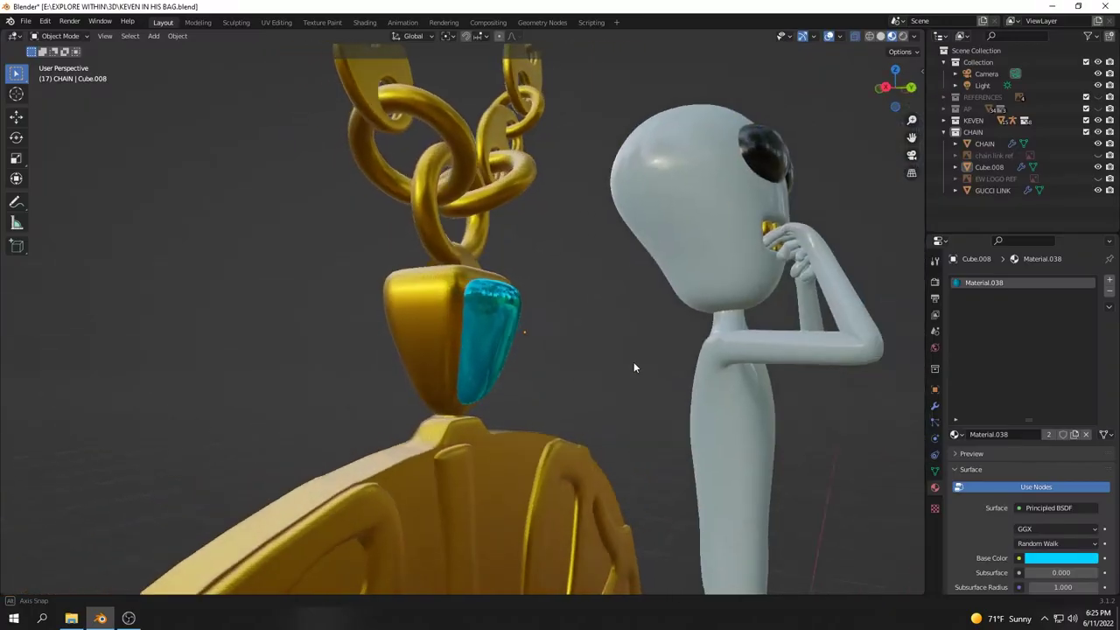
- Assign the blue Material.035 to the rocket's flame faces on the CHAIN pendant
{"action": "key", "text": "Tab"}
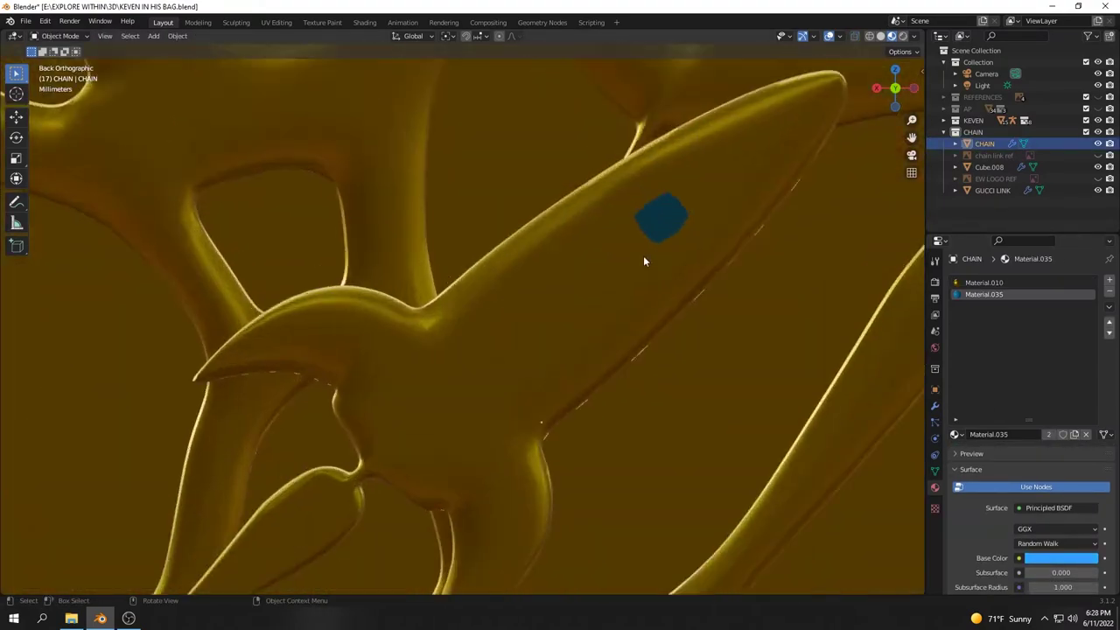
{"action": "scroll", "coordinate": [545, 300], "scroll_direction": "down", "scroll_amount": 5}
{"action": "mouse_move", "coordinate": [607, 320]}
{"action": "middle_mouse_down"}
{"action": "mouse_move", "coordinate": [620, 269]}
{"action": "mouse_move", "coordinate": [560, 340]}
{"action": "mouse_move", "coordinate": [564, 368]}
{"action": "middle_mouse_up"}
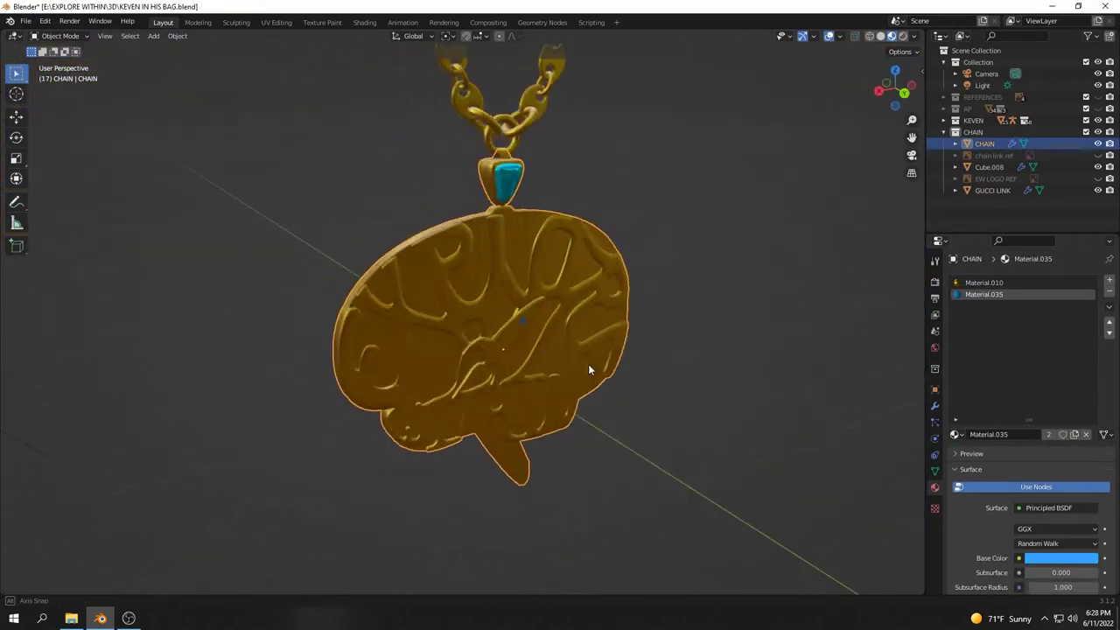
{"action": "scroll", "coordinate": [415, 382], "scroll_direction": "up", "scroll_amount": 5}
{"action": "key", "text": "Tab"}
{"action": "scroll", "coordinate": [473, 431], "scroll_direction": "up", "scroll_amount": 3}
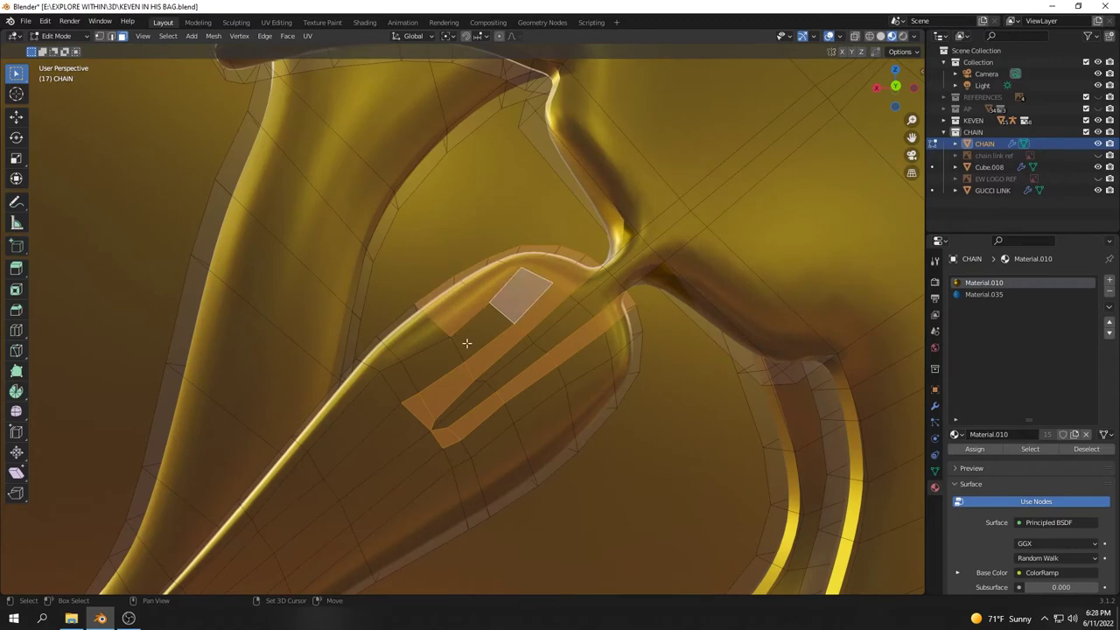
{"action": "left_click", "coordinate": [415, 516], "text": "ctrl"}
{"action": "scroll", "coordinate": [594, 351], "scroll_direction": "down", "scroll_amount": 5}
{"action": "mouse_move", "coordinate": [593, 352]}
{"action": "middle_mouse_down"}
{"action": "mouse_move", "coordinate": [482, 342]}
{"action": "mouse_move", "coordinate": [748, 410]}
{"action": "mouse_move", "coordinate": [687, 328]}
{"action": "mouse_move", "coordinate": [830, 425]}
{"action": "mouse_move", "coordinate": [557, 550]}
{"action": "mouse_move", "coordinate": [482, 388]}
{"action": "mouse_move", "coordinate": [488, 430]}
{"action": "middle_mouse_up"}
{"action": "scroll", "coordinate": [460, 354], "scroll_direction": "up", "scroll_amount": 5}
{"action": "left_click", "coordinate": [984, 294]}
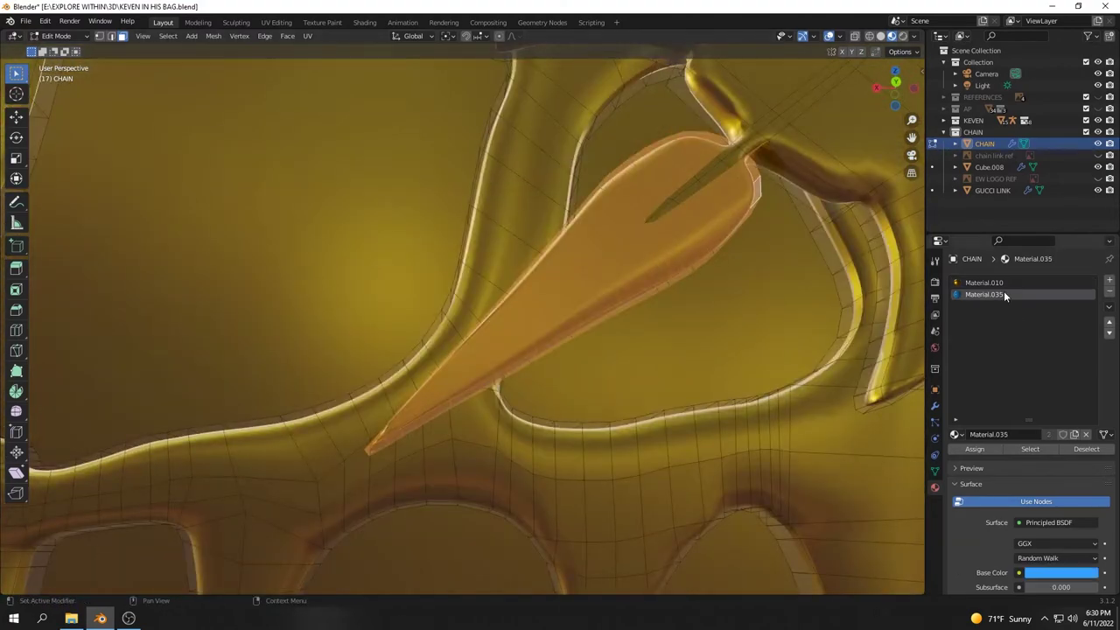
{"action": "left_click", "coordinate": [974, 449]}
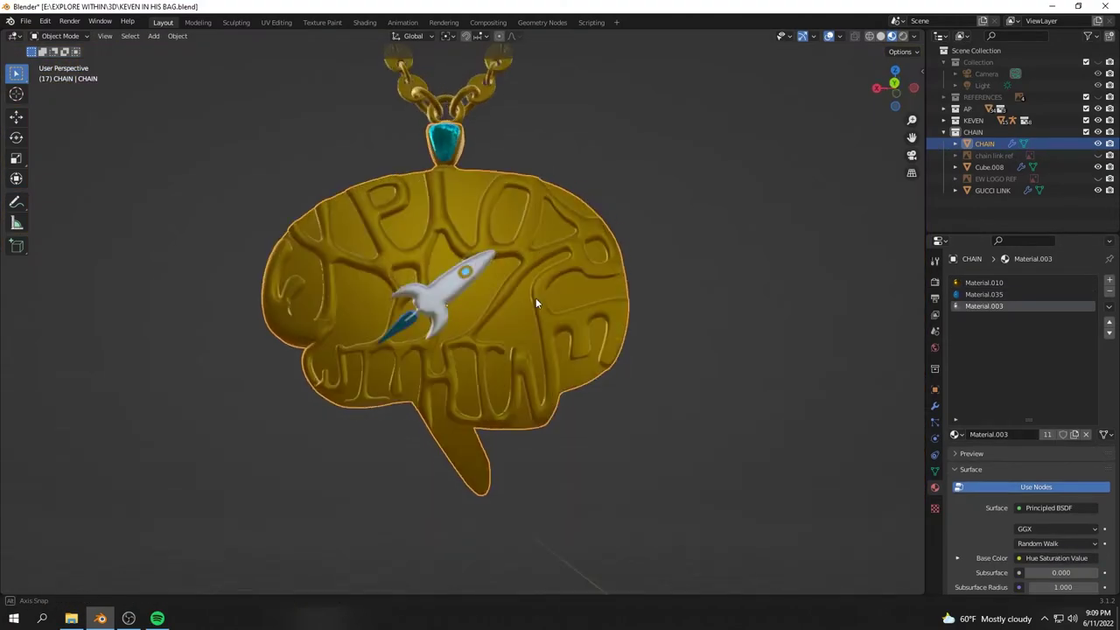
- Add a black Material.006 slot and assign it to the rocket's window ring
{"action": "scroll", "coordinate": [523, 287], "scroll_direction": "up", "scroll_amount": 3}
{"action": "scroll", "coordinate": [455, 271], "scroll_direction": "up", "scroll_amount": 3}
{"action": "scroll", "coordinate": [466, 238], "scroll_direction": "up", "scroll_amount": 1}
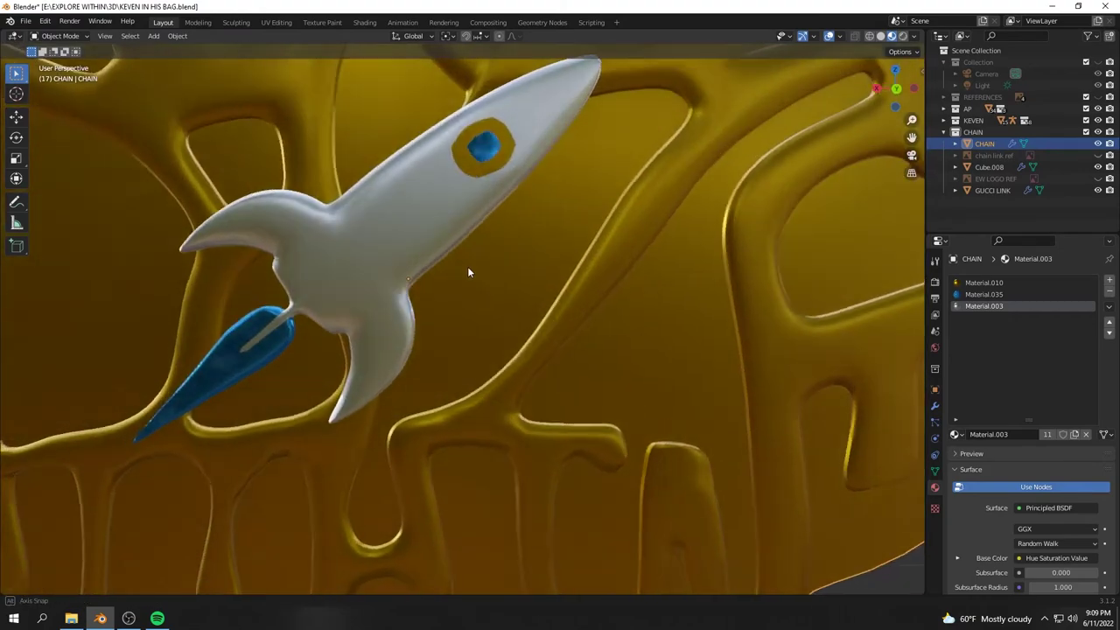
{"action": "middle_click_drag", "start_coordinate": [468, 266], "coordinate": [485, 209]}
{"action": "key", "text": "Tab"}
{"action": "left_click", "coordinate": [493, 174]}
{"action": "left_click", "coordinate": [1110, 280]}
{"action": "left_click", "coordinate": [956, 434]}
{"action": "left_click", "coordinate": [1059, 572]}
- Return to Object Mode and review the recoloured rocket on the brain pendant
{"action": "middle_click_drag", "start_coordinate": [595, 263], "coordinate": [633, 347]}
{"action": "key", "text": "Tab"}
{"action": "scroll", "coordinate": [633, 347], "scroll_direction": "down", "scroll_amount": 5}
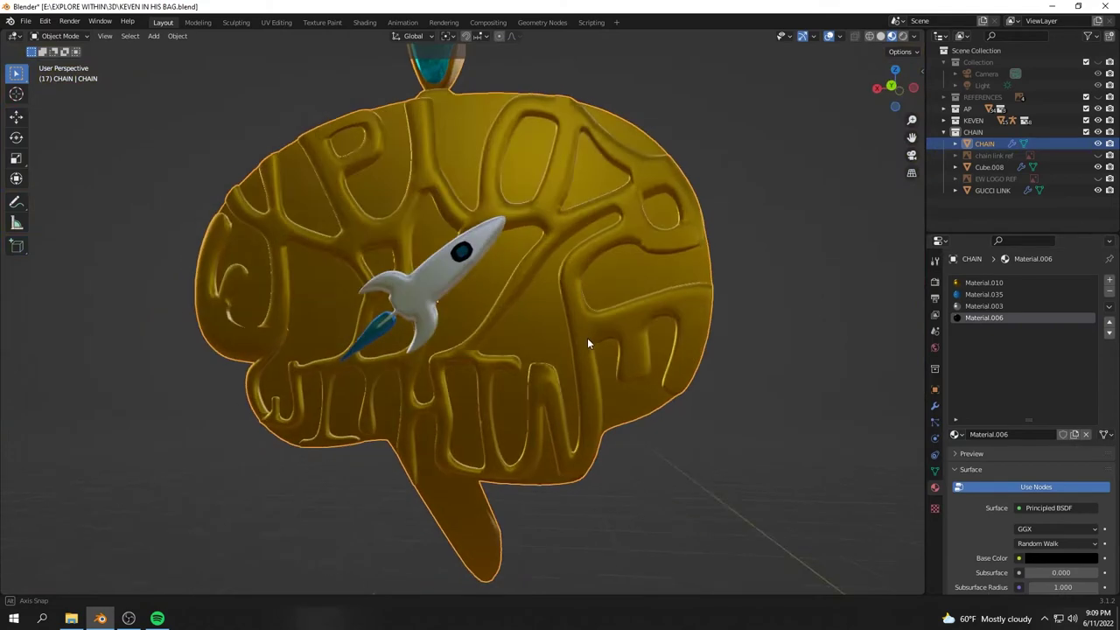
{"action": "scroll", "coordinate": [588, 338], "scroll_direction": "down", "scroll_amount": 2}
{"action": "scroll", "coordinate": [635, 333], "scroll_direction": "down", "scroll_amount": 3}
{"action": "scroll", "coordinate": [659, 291], "scroll_direction": "down", "scroll_amount": 3}
{"action": "mouse_move", "coordinate": [589, 310]}
{"action": "middle_mouse_down"}
{"action": "mouse_move", "coordinate": [619, 344]}
{"action": "mouse_move", "coordinate": [639, 293]}
{"action": "mouse_move", "coordinate": [602, 276]}
{"action": "mouse_move", "coordinate": [618, 313]}
{"action": "mouse_move", "coordinate": [662, 300]}
{"action": "mouse_move", "coordinate": [613, 275]}
{"action": "mouse_move", "coordinate": [613, 292]}
{"action": "mouse_move", "coordinate": [683, 322]}
{"action": "mouse_move", "coordinate": [625, 365]}
{"action": "mouse_move", "coordinate": [592, 289]}
{"action": "middle_mouse_up"}
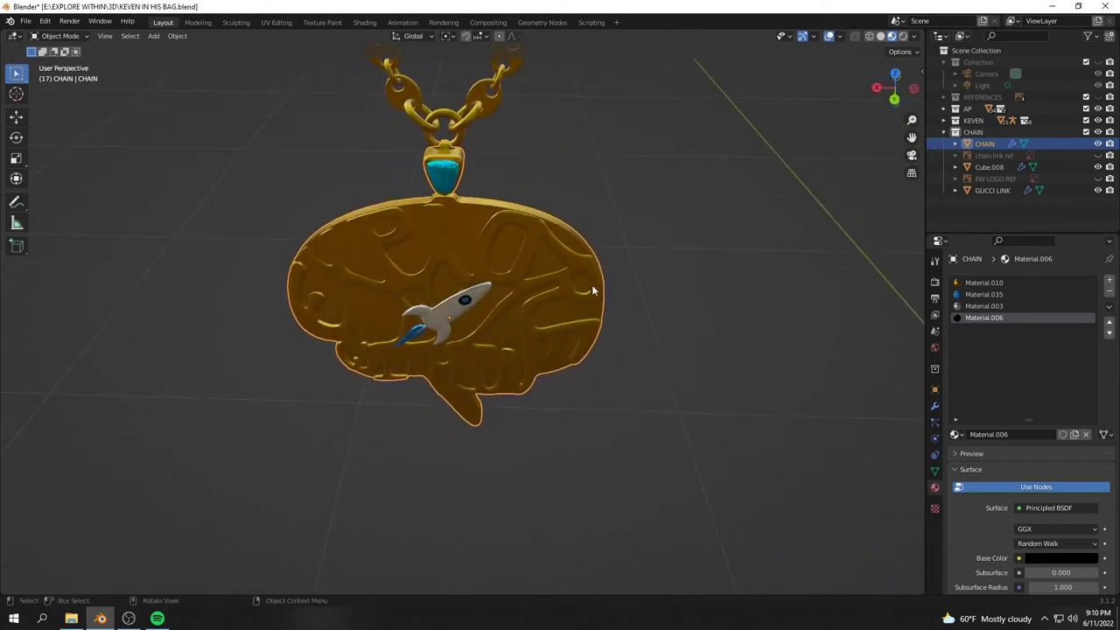
{"action": "left_click", "coordinate": [956, 435]}
- Add a Material.002 slot to the pendant and assign the copper Material.002 to its selected mesh
{"action": "left_click", "coordinate": [980, 475]}
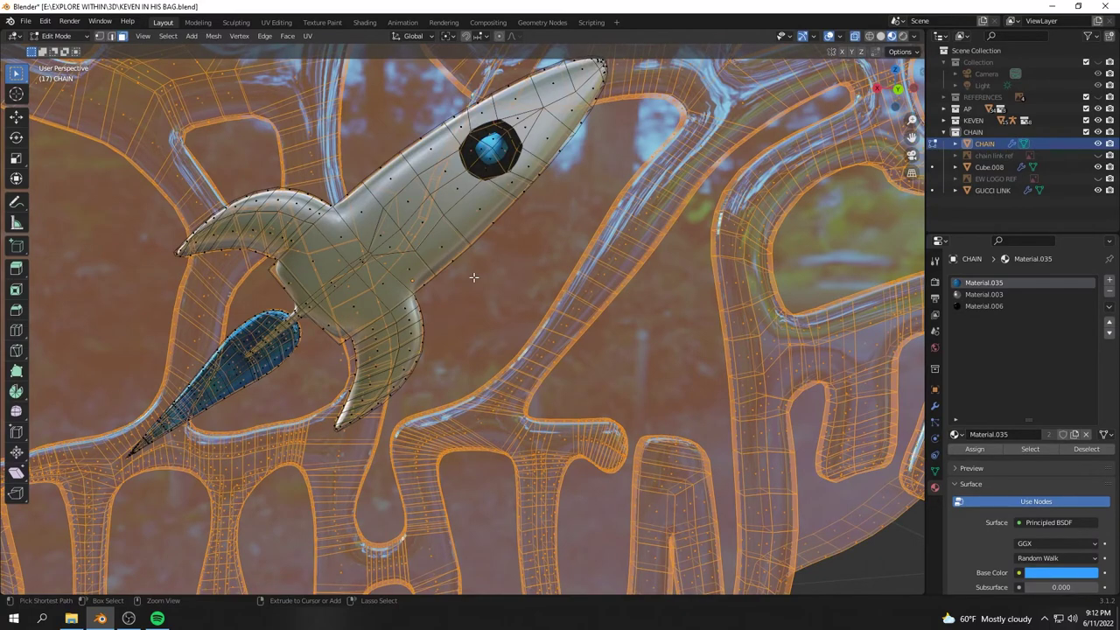
{"action": "scroll", "coordinate": [465, 313], "scroll_direction": "down", "scroll_amount": 5}
{"action": "middle_click_drag", "start_coordinate": [421, 302], "coordinate": [880, 333]}
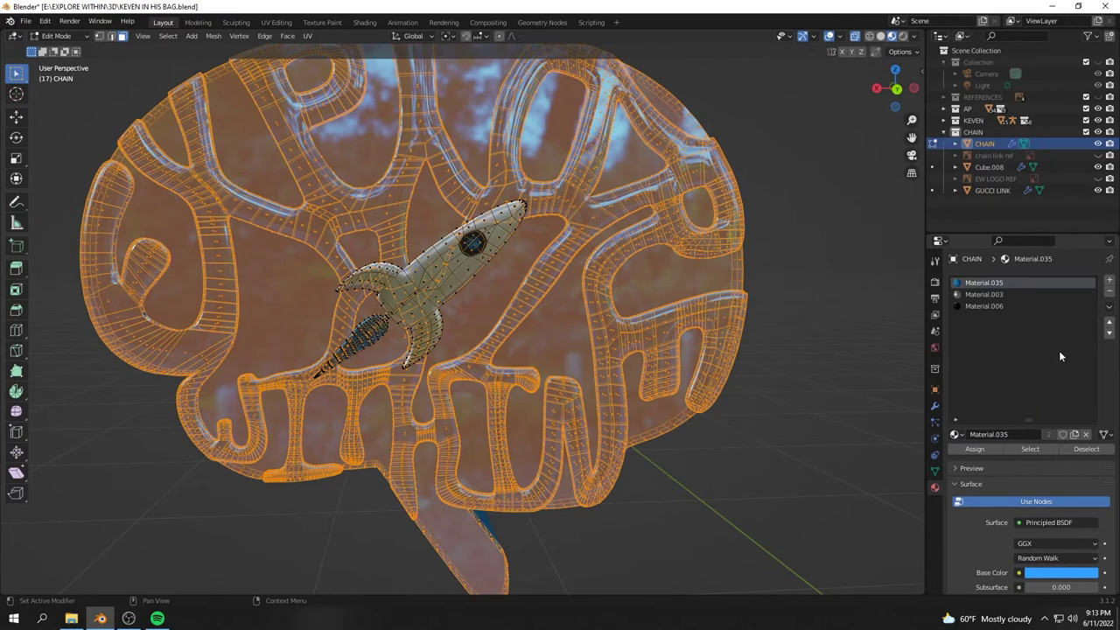
{"action": "left_click", "coordinate": [1110, 282]}
{"action": "left_click", "coordinate": [957, 434]}
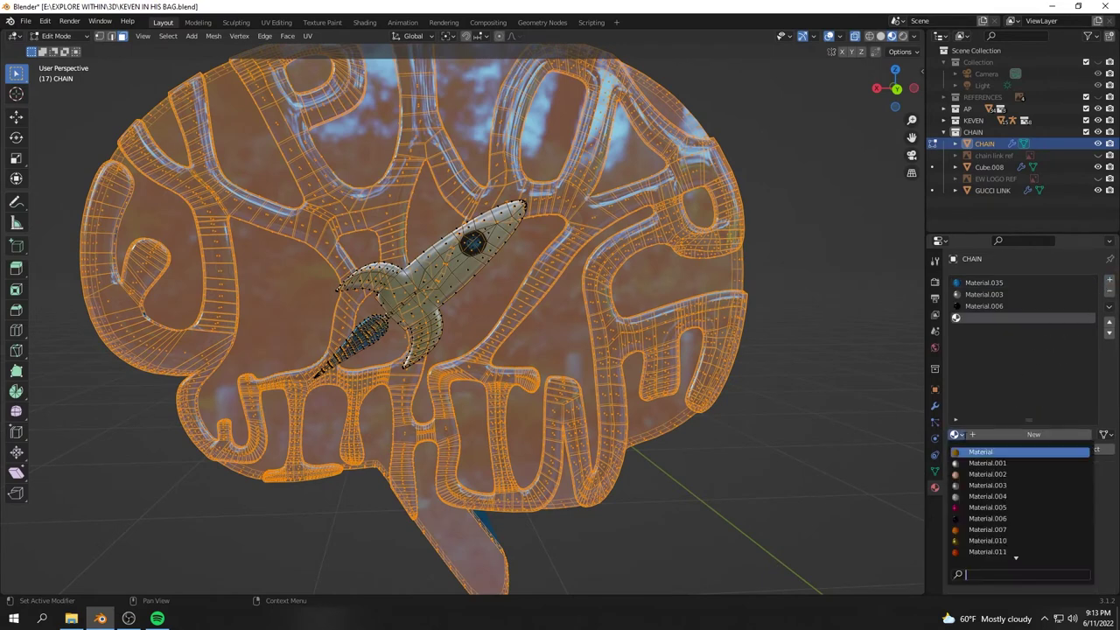
{"action": "left_click", "coordinate": [987, 474]}
{"action": "left_click", "coordinate": [975, 449]}
{"action": "mouse_move", "coordinate": [737, 434]}
{"action": "middle_mouse_down"}
{"action": "mouse_move", "coordinate": [691, 436]}
{"action": "mouse_move", "coordinate": [738, 473]}
{"action": "mouse_move", "coordinate": [753, 453]}
{"action": "mouse_move", "coordinate": [738, 429]}
{"action": "mouse_move", "coordinate": [675, 412]}
{"action": "mouse_move", "coordinate": [615, 415]}
{"action": "mouse_move", "coordinate": [596, 437]}
{"action": "mouse_move", "coordinate": [603, 398]}
{"action": "mouse_move", "coordinate": [550, 369]}
{"action": "mouse_move", "coordinate": [618, 350]}
{"action": "mouse_move", "coordinate": [636, 367]}
{"action": "mouse_move", "coordinate": [586, 382]}
{"action": "mouse_move", "coordinate": [532, 325]}
{"action": "mouse_move", "coordinate": [528, 350]}
{"action": "mouse_move", "coordinate": [363, 360]}
{"action": "mouse_move", "coordinate": [40, 350]}
{"action": "mouse_move", "coordinate": [85, 317]}
{"action": "mouse_move", "coordinate": [47, 375]}
{"action": "mouse_move", "coordinate": [85, 353]}
{"action": "mouse_move", "coordinate": [165, 360]}
{"action": "middle_mouse_up"}
{"action": "key", "text": "Tab"}
- Orbit and zoom to compare the copper pendant's side and front, pulling back to show the alien
{"action": "scroll", "coordinate": [599, 372], "scroll_direction": "down", "scroll_amount": 3}
{"action": "scroll", "coordinate": [352, 319], "scroll_direction": "up", "scroll_amount": 5}
{"action": "mouse_move", "coordinate": [354, 319]}
{"action": "middle_mouse_down"}
{"action": "mouse_move", "coordinate": [492, 289]}
{"action": "mouse_move", "coordinate": [438, 279]}
{"action": "mouse_move", "coordinate": [449, 324]}
{"action": "mouse_move", "coordinate": [465, 275]}
{"action": "middle_mouse_up"}
{"action": "scroll", "coordinate": [463, 272], "scroll_direction": "up", "scroll_amount": 4}
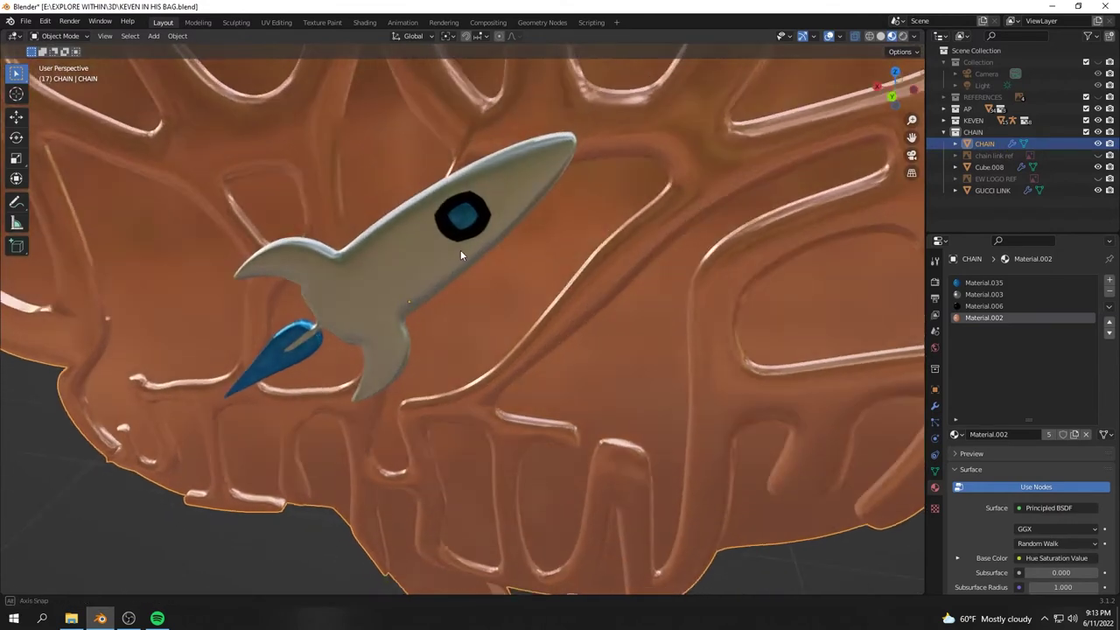
{"action": "scroll", "coordinate": [481, 276], "scroll_direction": "up", "scroll_amount": 2}
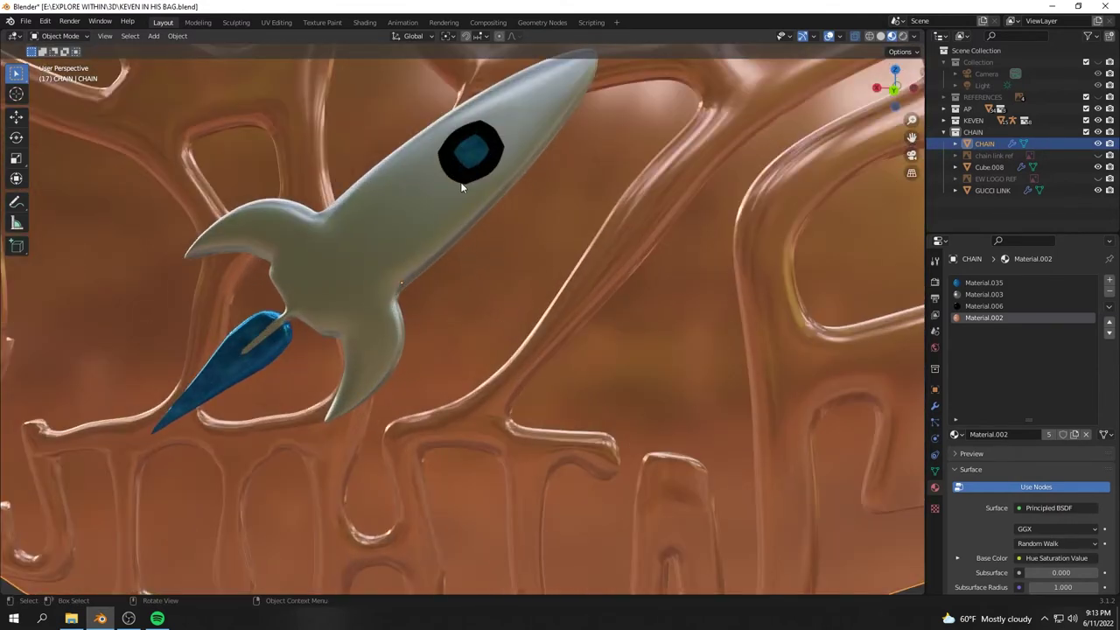
{"action": "scroll", "coordinate": [493, 365], "scroll_direction": "down", "scroll_amount": 3}
{"action": "scroll", "coordinate": [492, 365], "scroll_direction": "down", "scroll_amount": 2}
{"action": "scroll", "coordinate": [532, 476], "scroll_direction": "down", "scroll_amount": 2}
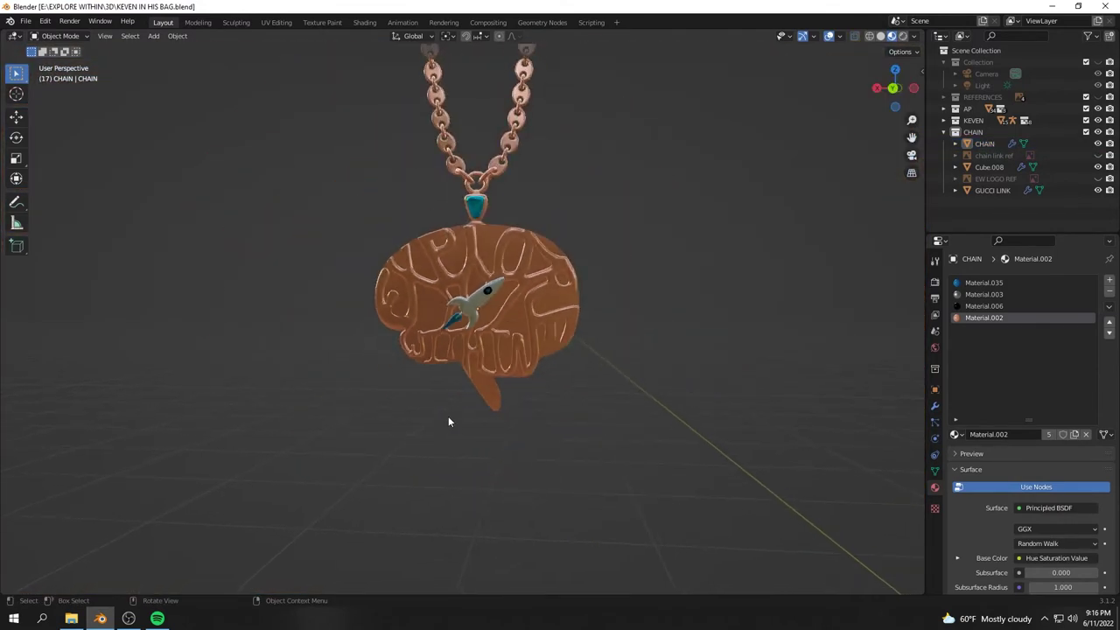
{"action": "scroll", "coordinate": [448, 422], "scroll_direction": "down", "scroll_amount": 3}
{"action": "middle_click_drag", "start_coordinate": [448, 422], "coordinate": [624, 493]}
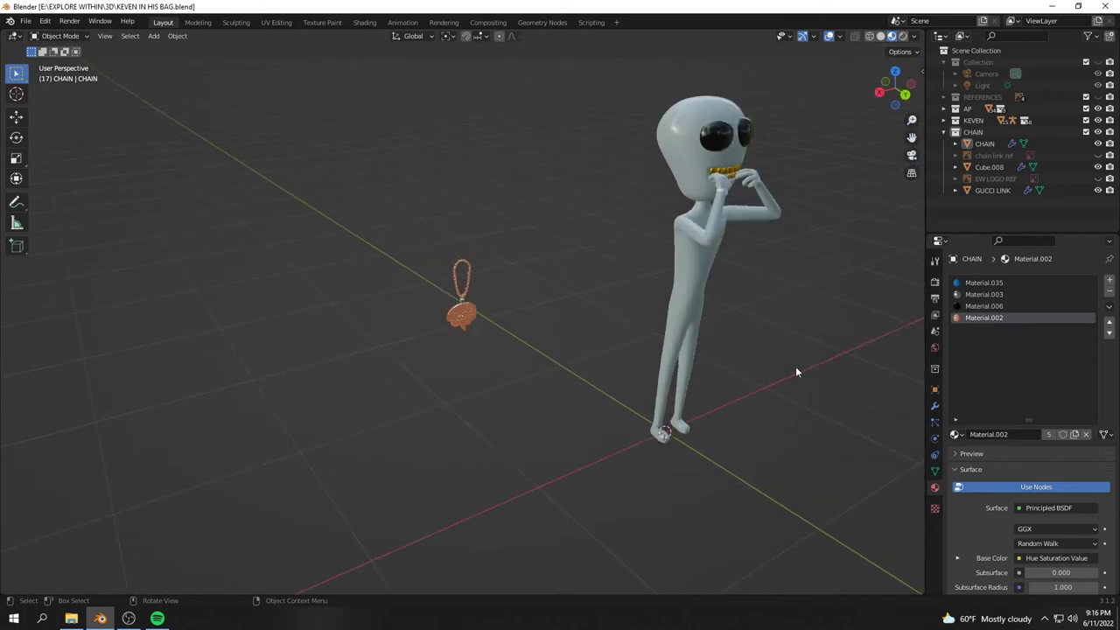
- Collapse CHAIN and create a new Collection 6, making it the active collection
{"action": "left_click", "coordinate": [943, 133]}
{"action": "right_click", "coordinate": [957, 177]}
{"action": "left_click", "coordinate": [926, 180]}
{"action": "left_click", "coordinate": [1034, 142]}
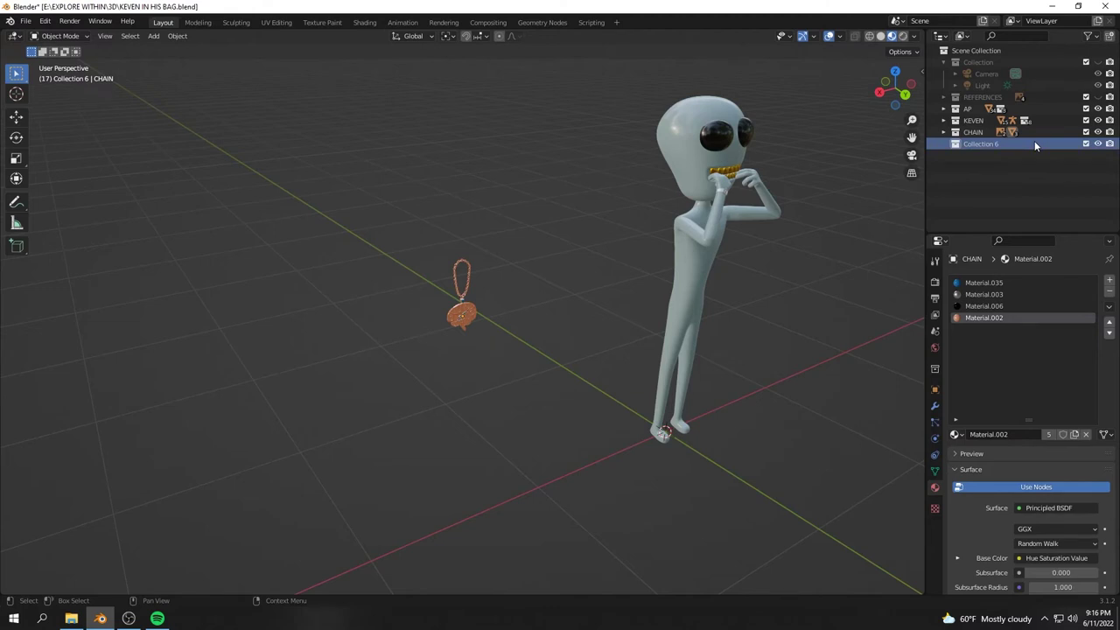
{"action": "mouse_move", "coordinate": [665, 381]}
{"action": "middle_mouse_down"}
{"action": "mouse_move", "coordinate": [535, 444]}
{"action": "mouse_move", "coordinate": [575, 450]}
{"action": "middle_mouse_up"}
- Add a cylinder mesh and set it to 7 vertices
{"action": "key", "text": "shift+a"}
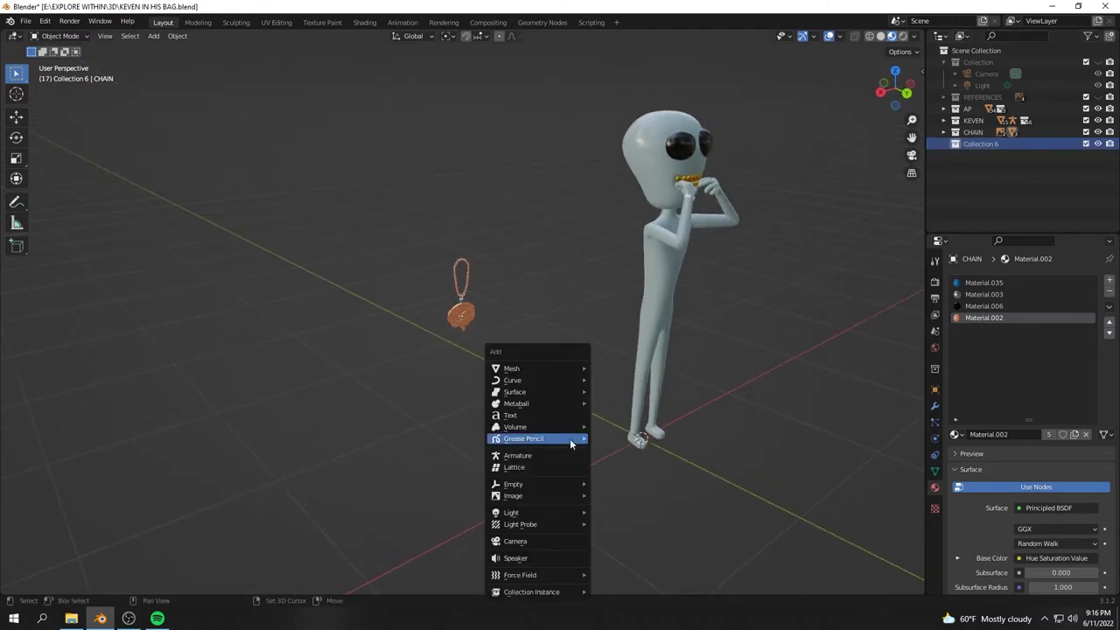
{"action": "mouse_move", "coordinate": [516, 369]}
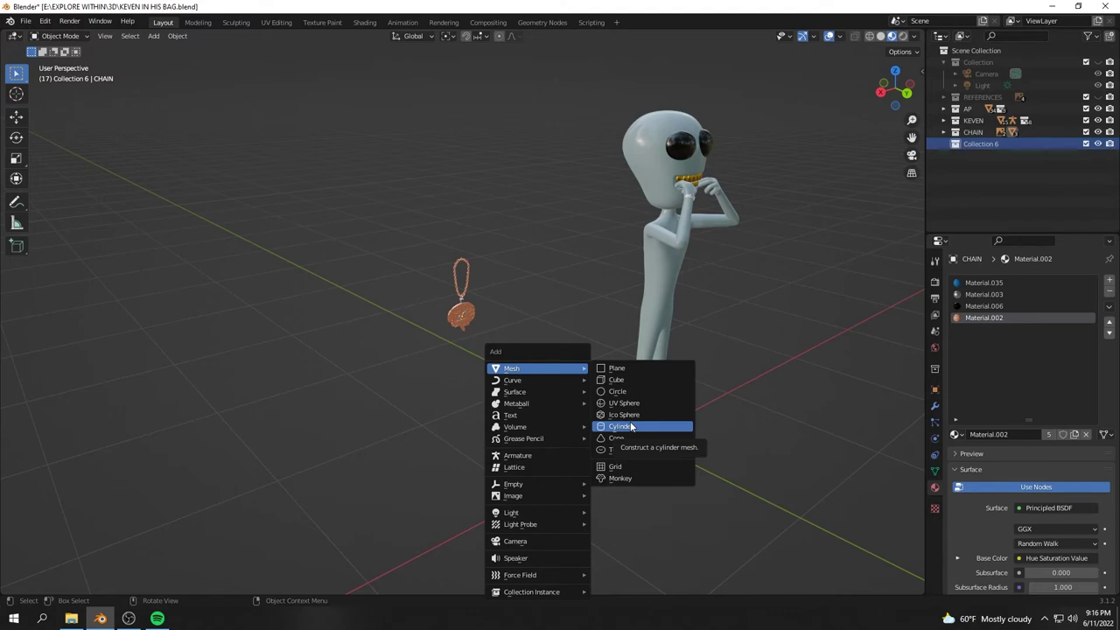
{"action": "left_click", "coordinate": [630, 425]}
{"action": "scroll", "coordinate": [712, 392], "scroll_direction": "down", "scroll_amount": 2}
{"action": "middle_click_drag", "start_coordinate": [712, 392], "coordinate": [684, 424]}
{"action": "left_click_drag", "start_coordinate": [146, 444], "coordinate": [88, 451]}
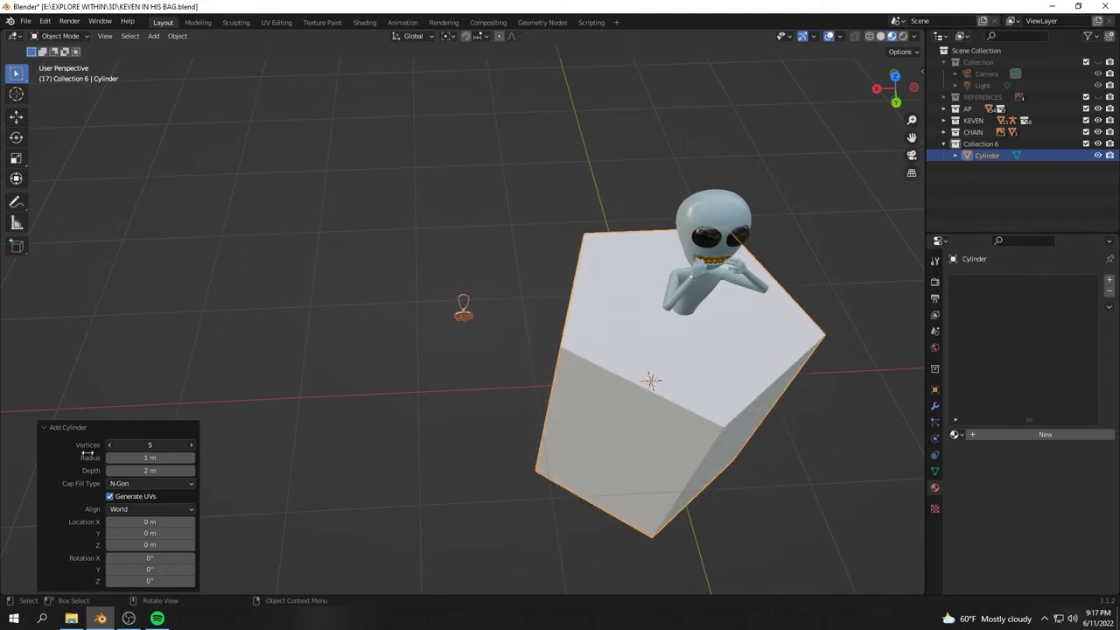
{"action": "left_click_drag", "start_coordinate": [88, 451], "coordinate": [88, 451]}
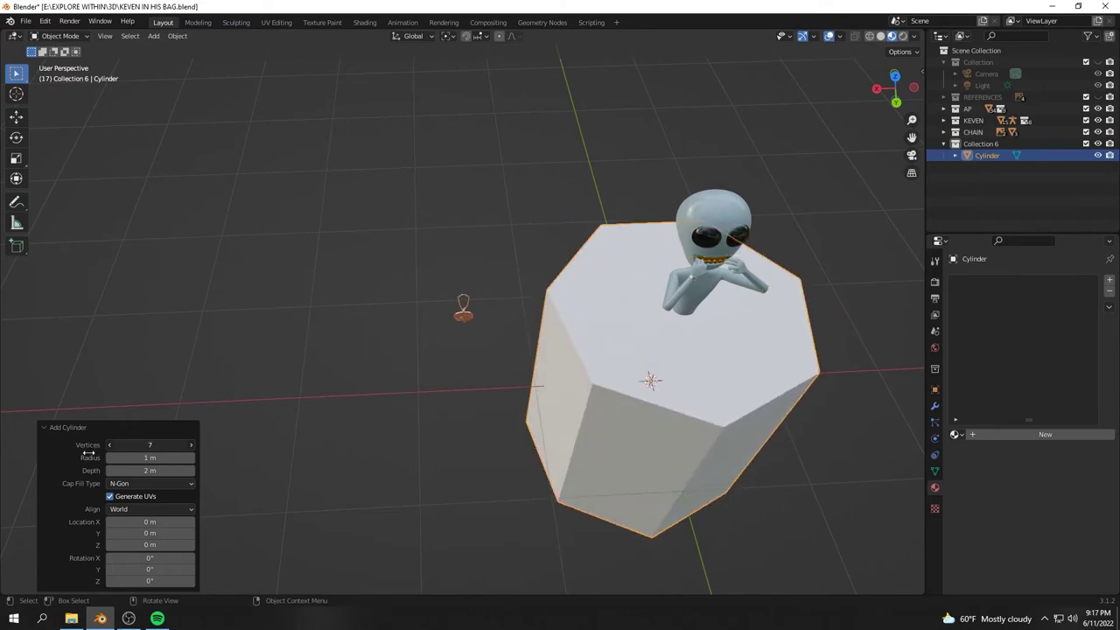
{"action": "mouse_move", "coordinate": [644, 448]}
{"action": "middle_mouse_down"}
{"action": "mouse_move", "coordinate": [685, 488]}
{"action": "mouse_move", "coordinate": [630, 441]}
{"action": "mouse_move", "coordinate": [645, 450]}
{"action": "mouse_move", "coordinate": [659, 419]}
{"action": "mouse_move", "coordinate": [549, 320]}
{"action": "mouse_move", "coordinate": [536, 373]}
{"action": "mouse_move", "coordinate": [511, 342]}
{"action": "middle_mouse_up"}
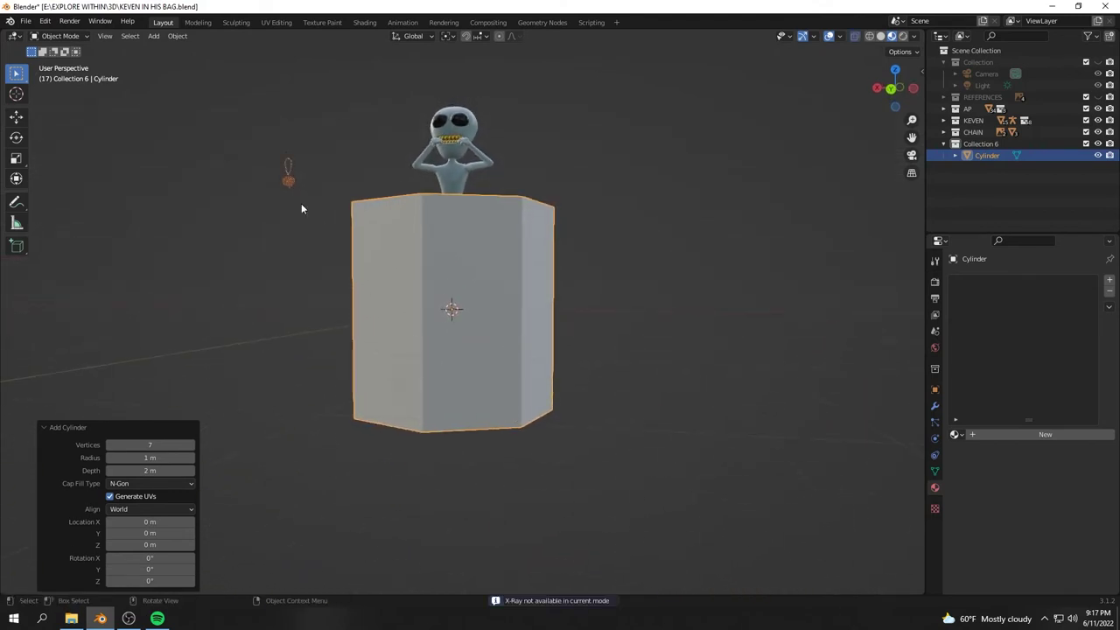
- Enter Edit Mode and select the cylinder's bottom edge loop
{"action": "key", "text": "Tab"}
{"action": "middle_click_drag", "start_coordinate": [222, 167], "coordinate": [304, 384]}
{"action": "left_click", "coordinate": [398, 430], "text": "alt"}
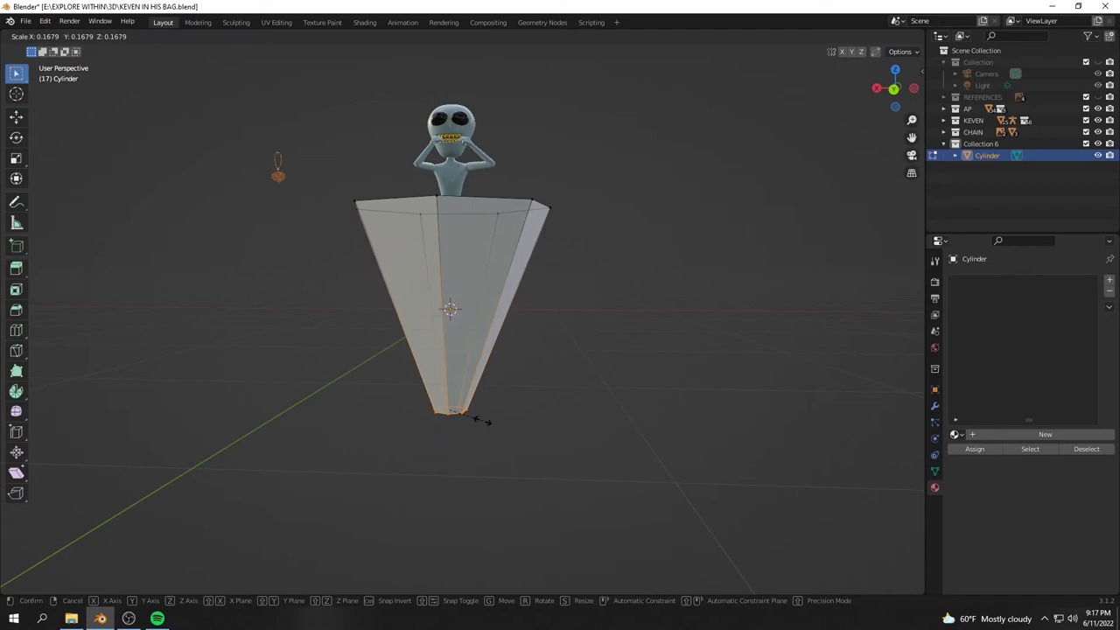
- Shrink the bottom loop to a point and scale the top ring in slightly
{"action": "left_click", "coordinate": [472, 421]}
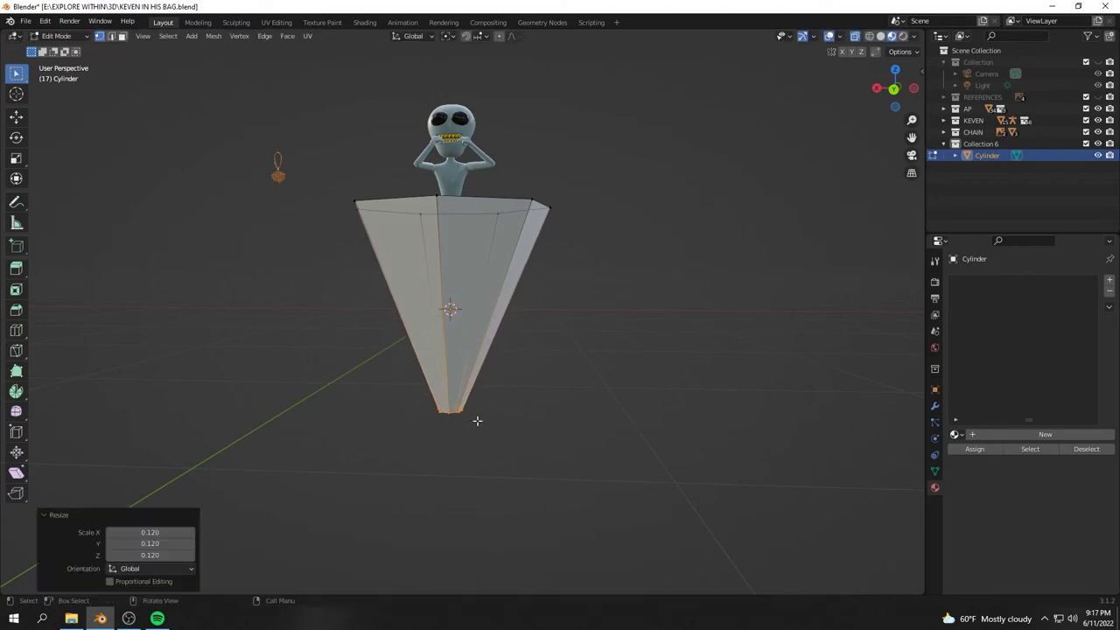
{"action": "middle_click_drag", "start_coordinate": [462, 270], "coordinate": [519, 331]}
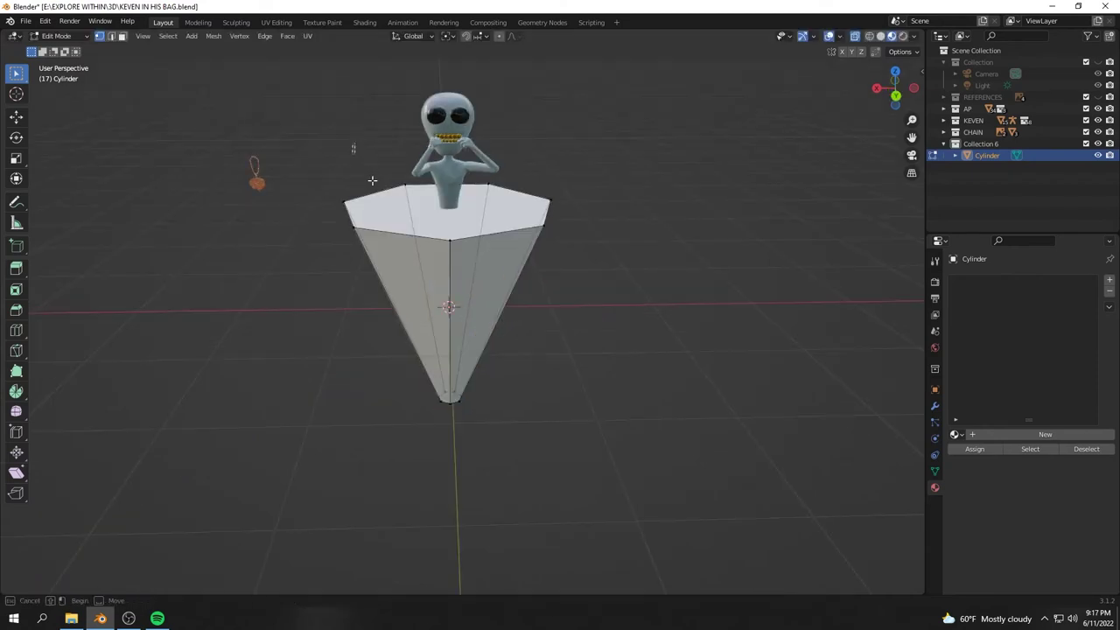
{"action": "mouse_move", "coordinate": [589, 296]}
{"action": "middle_mouse_down"}
{"action": "mouse_move", "coordinate": [570, 265]}
{"action": "mouse_move", "coordinate": [532, 312]}
{"action": "middle_mouse_up"}
{"action": "key", "text": "s"}
{"action": "left_click", "coordinate": [583, 240]}
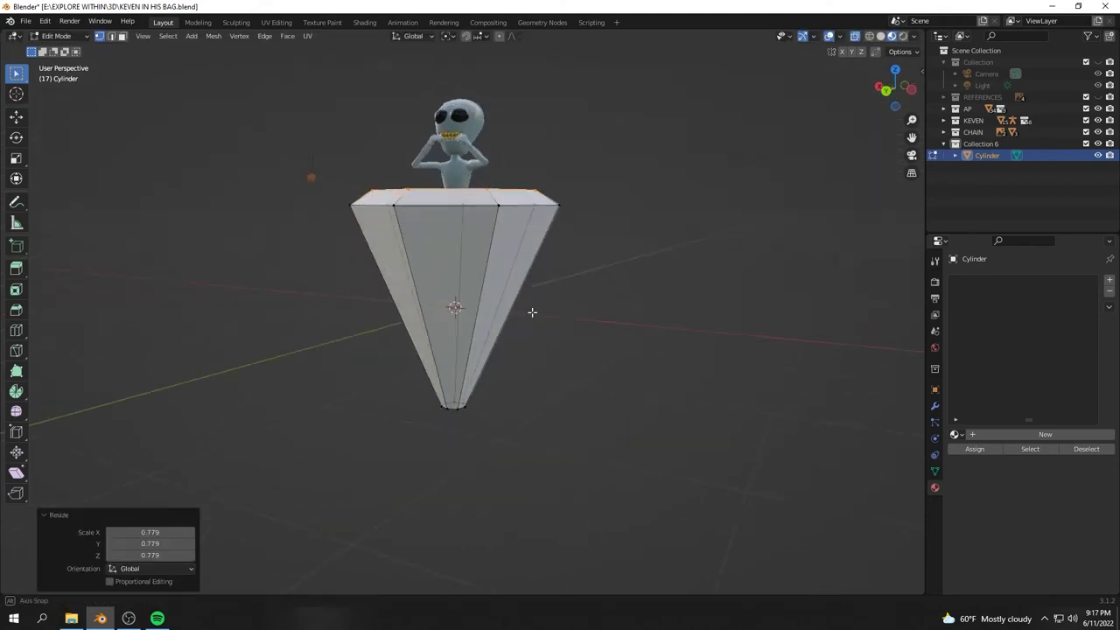
- Move the small gem along X and Z onto the brain lettering
{"action": "key", "text": "g"}
{"action": "key", "text": "x"}
{"action": "left_click", "coordinate": [292, 339]}
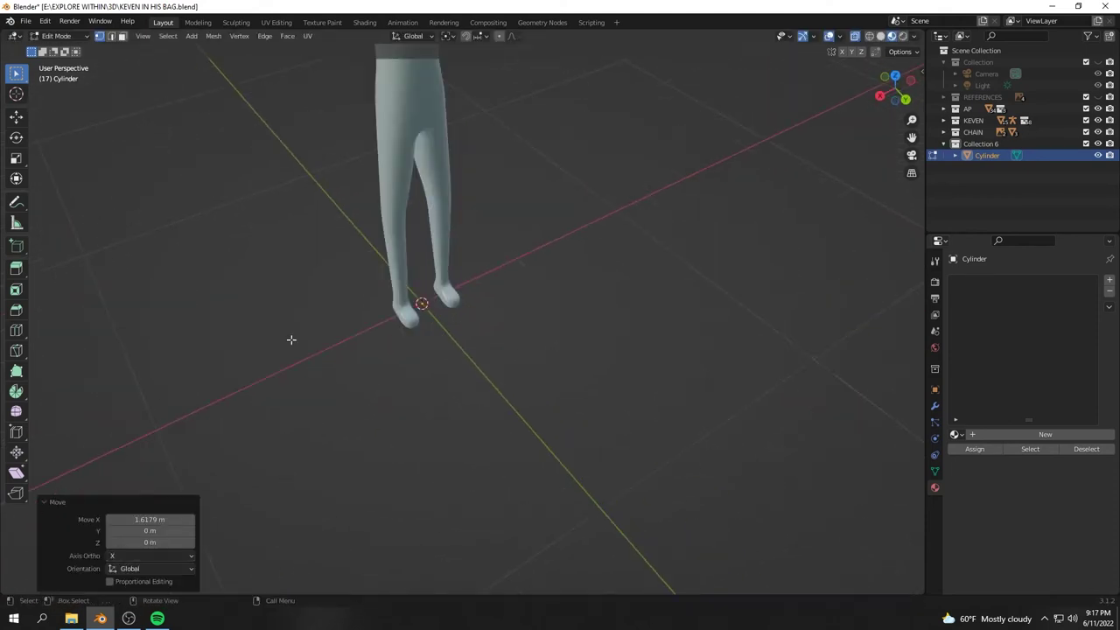
{"action": "scroll", "coordinate": [417, 451], "scroll_direction": "up", "scroll_amount": 3}
{"action": "key", "text": "g"}
{"action": "key", "text": "z"}
{"action": "key", "text": "KP_Decimal"}
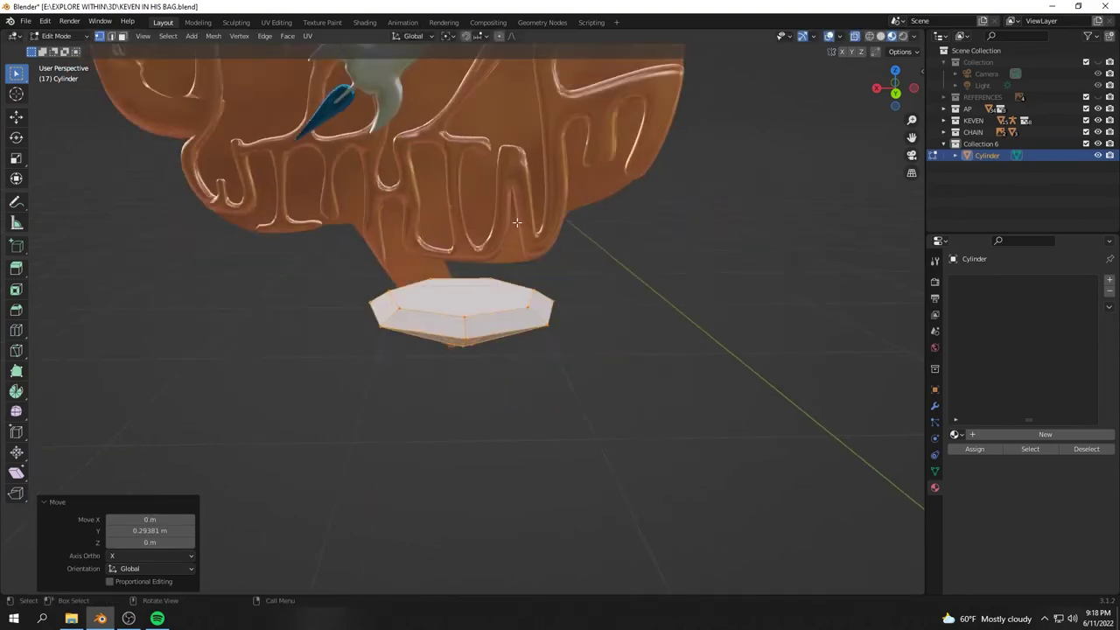
{"action": "middle_click_drag", "start_coordinate": [367, 189], "coordinate": [437, 263]}
{"action": "scroll", "coordinate": [462, 315], "scroll_direction": "up", "scroll_amount": 4}
- Create a new gem material: light cyan Base Color, Specular 0, Roughness 0.02
{"action": "left_click", "coordinate": [956, 434]}
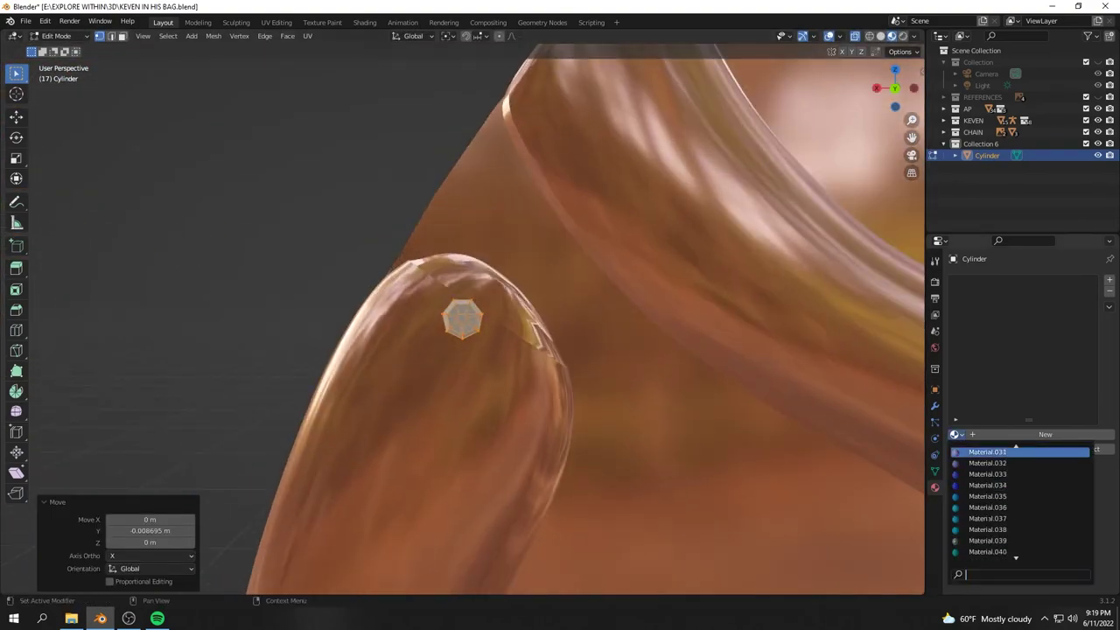
{"action": "scroll", "coordinate": [462, 315], "scroll_direction": "down", "scroll_amount": 8}
{"action": "left_click", "coordinate": [1110, 291]}
{"action": "key", "text": "Tab"}
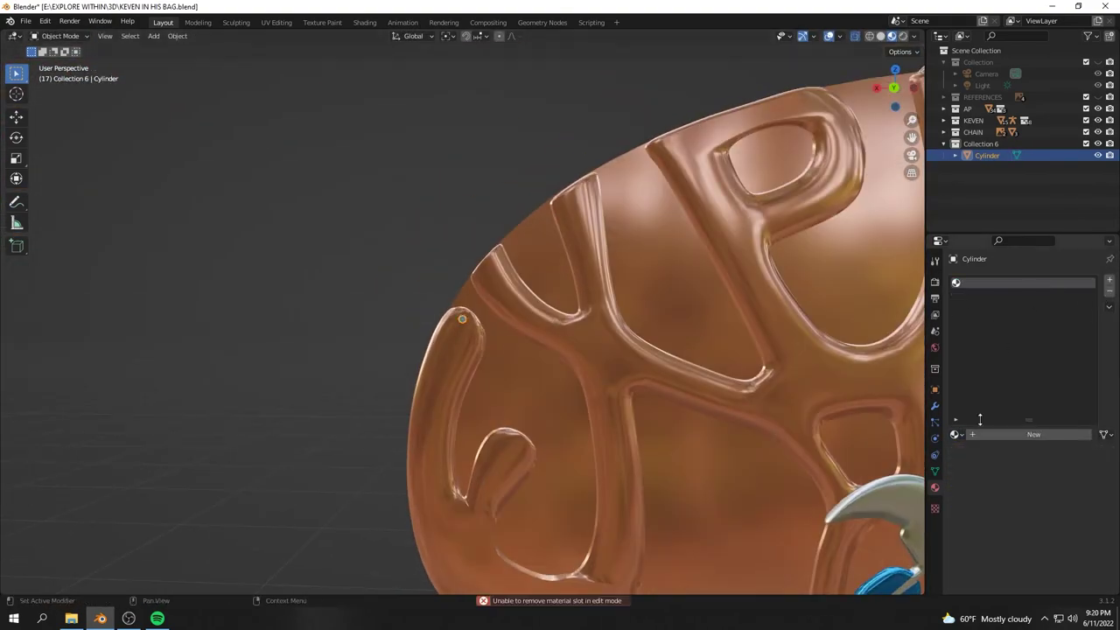
{"action": "left_click", "coordinate": [1033, 434]}
{"action": "scroll", "coordinate": [1006, 420], "scroll_direction": "down", "scroll_amount": 6}
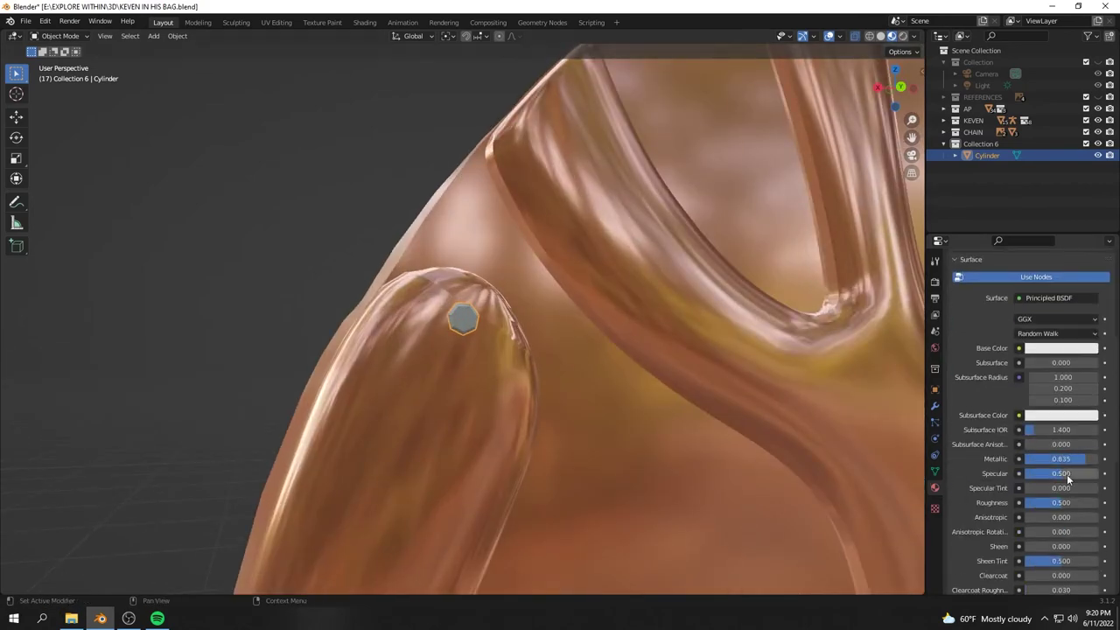
{"action": "key", "text": "BackSpace"}
{"action": "key", "text": "ctrl+v"}
{"action": "left_click", "coordinate": [1061, 347]}
{"action": "left_click_drag", "start_coordinate": [1089, 191], "coordinate": [1090, 184]}
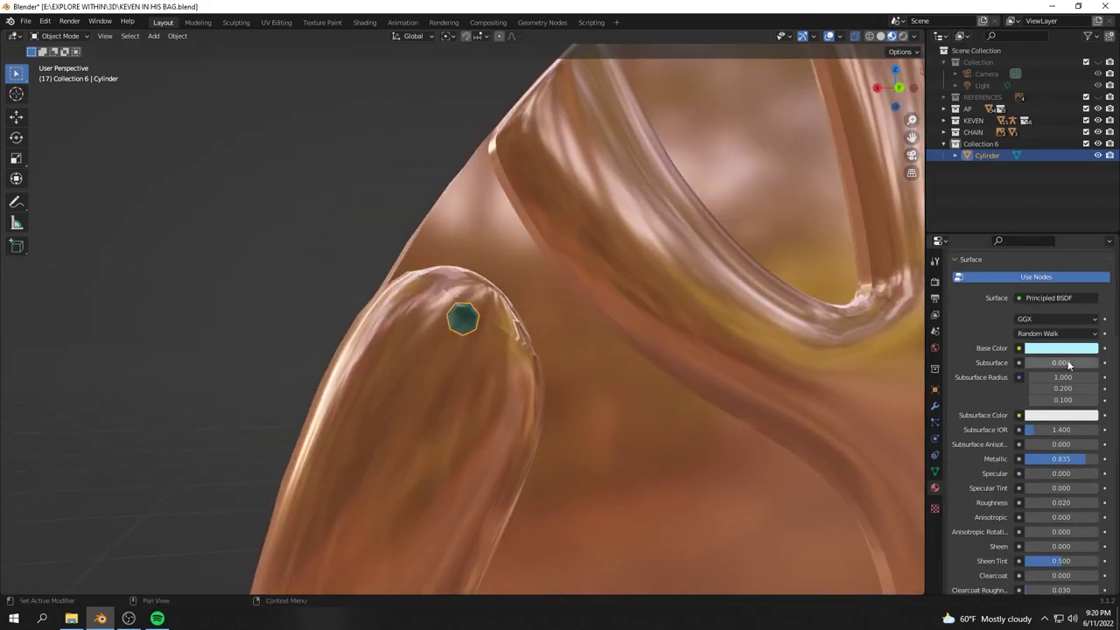
{"action": "left_click", "coordinate": [1041, 197]}
{"action": "middle_click_drag", "start_coordinate": [446, 429], "coordinate": [412, 420]}
{"action": "left_click", "coordinate": [1061, 347]}
- Switch to Back Ortho view and select the small gem for mesh editing
{"action": "key", "text": "ctrl+KP_1"}
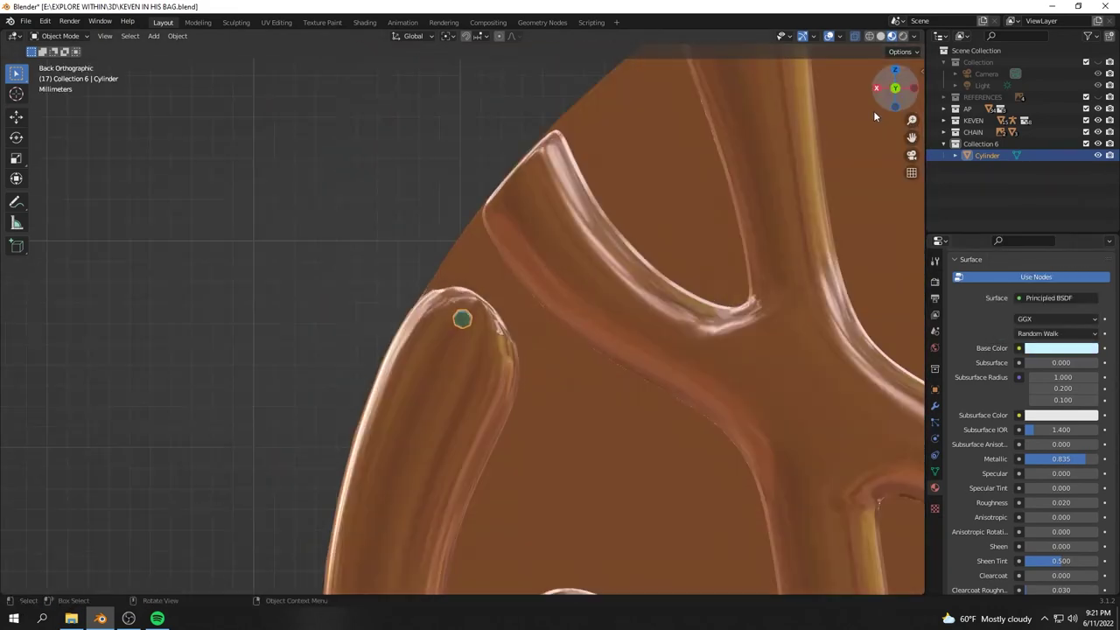
{"action": "scroll", "coordinate": [455, 341], "scroll_direction": "up", "scroll_amount": 5}
{"action": "left_click", "coordinate": [403, 314]}
{"action": "key", "text": "Tab"}
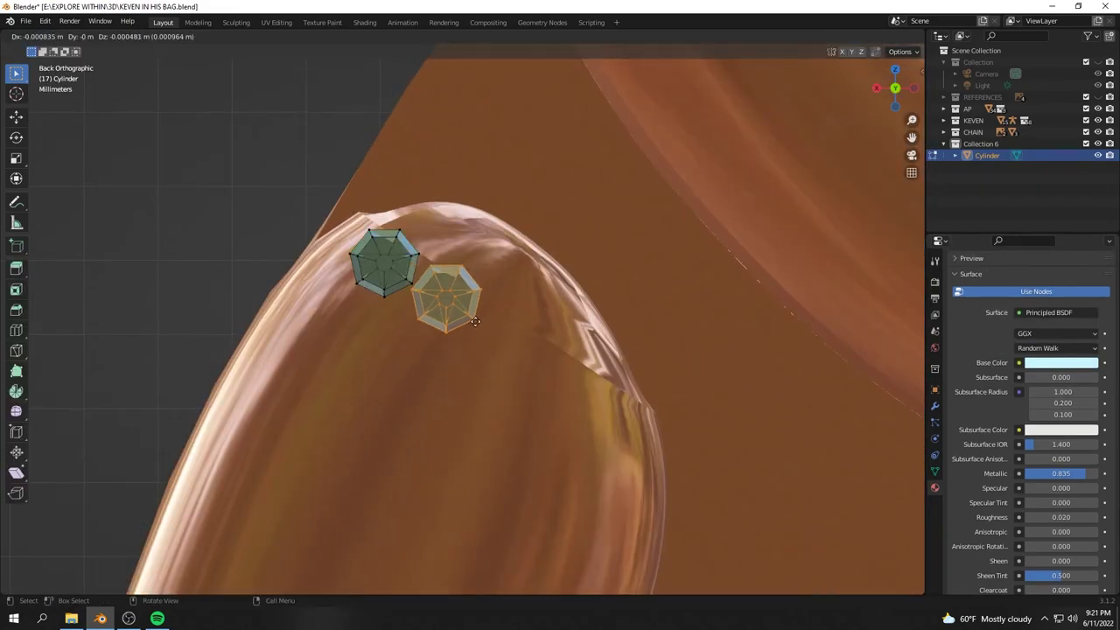
- Place duplicated gems across the lettering, hide PENDANT DIAMONDS and save the file
{"action": "left_click", "coordinate": [482, 316]}
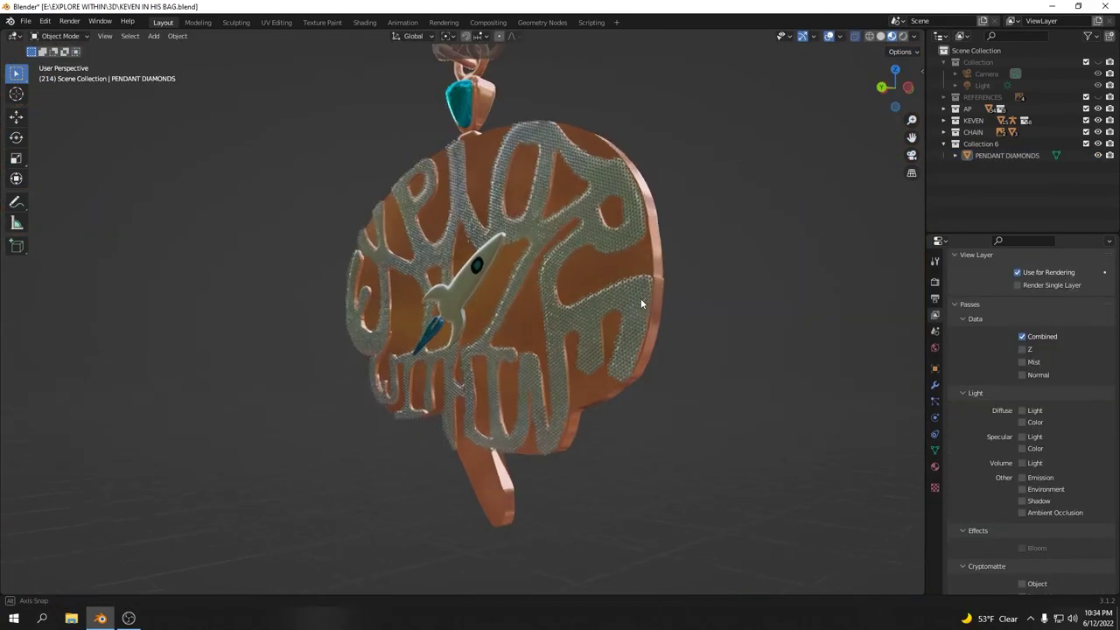
{"action": "mouse_move", "coordinate": [641, 301]}
{"action": "middle_mouse_down"}
{"action": "mouse_move", "coordinate": [726, 310]}
{"action": "mouse_move", "coordinate": [749, 297]}
{"action": "mouse_move", "coordinate": [719, 292]}
{"action": "mouse_move", "coordinate": [648, 331]}
{"action": "mouse_move", "coordinate": [735, 311]}
{"action": "middle_mouse_up"}
{"action": "left_click", "coordinate": [1098, 155]}
{"action": "key", "text": "ctrl+s"}
{"action": "mouse_move", "coordinate": [839, 286]}
{"action": "middle_mouse_down"}
{"action": "mouse_move", "coordinate": [720, 288]}
{"action": "mouse_move", "coordinate": [806, 295]}
{"action": "mouse_move", "coordinate": [812, 278]}
{"action": "mouse_move", "coordinate": [784, 298]}
{"action": "middle_mouse_up"}
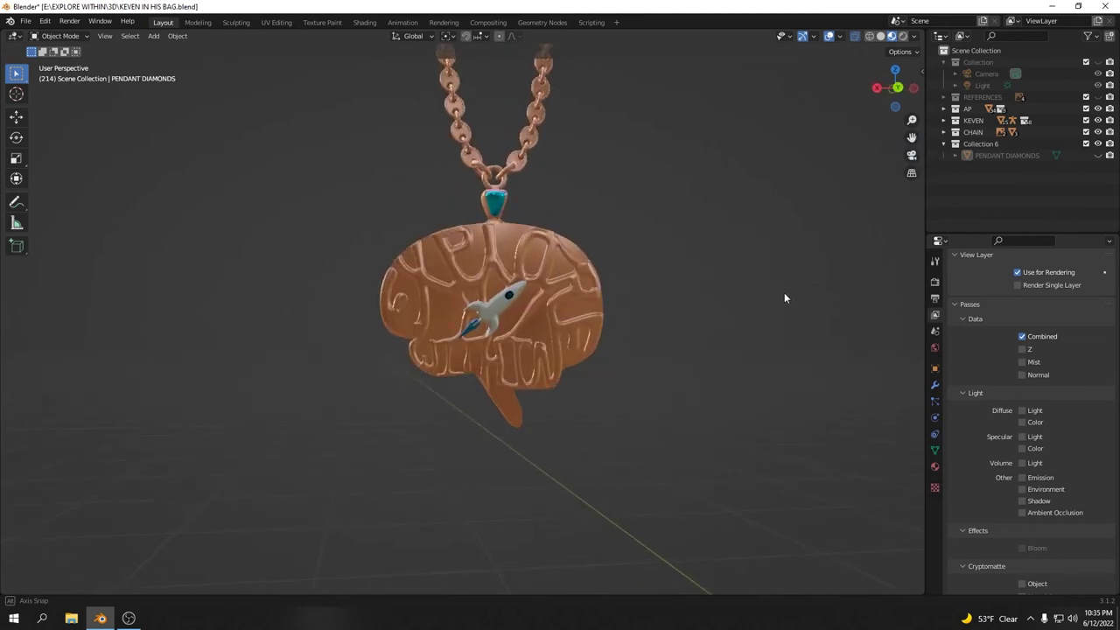
- Unhide PENDANT DIAMONDS and enlarge a gem to suit the chain link in Back Ortho view
{"action": "left_click", "coordinate": [1098, 155]}
{"action": "mouse_move", "coordinate": [732, 333]}
{"action": "middle_mouse_down"}
{"action": "mouse_move", "coordinate": [687, 331]}
{"action": "mouse_move", "coordinate": [738, 305]}
{"action": "mouse_move", "coordinate": [733, 333]}
{"action": "mouse_move", "coordinate": [691, 355]}
{"action": "middle_mouse_up"}
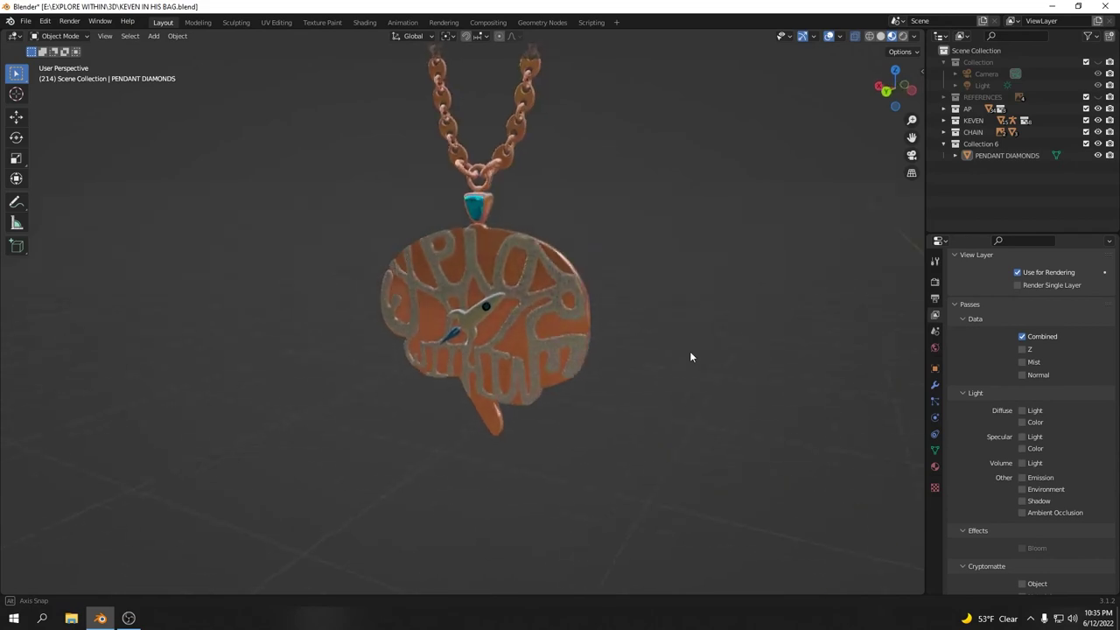
{"action": "middle_click_drag", "start_coordinate": [448, 280], "coordinate": [464, 289]}
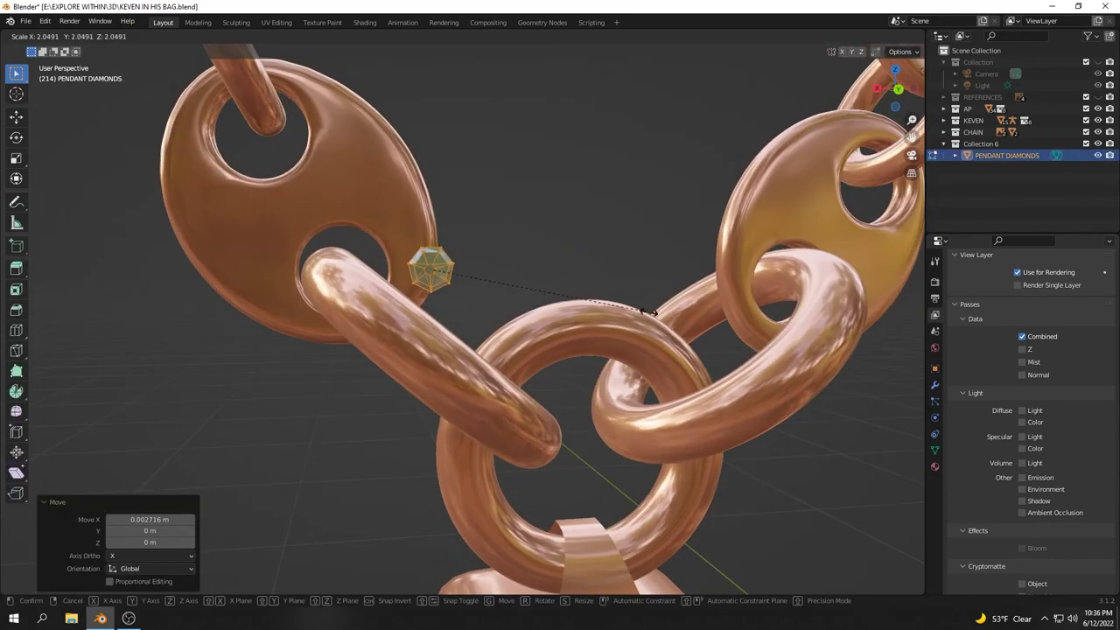
{"action": "key", "text": "ctrl+KP_1"}
{"action": "key", "text": "s"}
{"action": "left_click", "coordinate": [475, 288]}
- Move the gem onto the chain link, setting its depth along Y
{"action": "scroll", "coordinate": [450, 326], "scroll_direction": "up", "scroll_amount": 3}
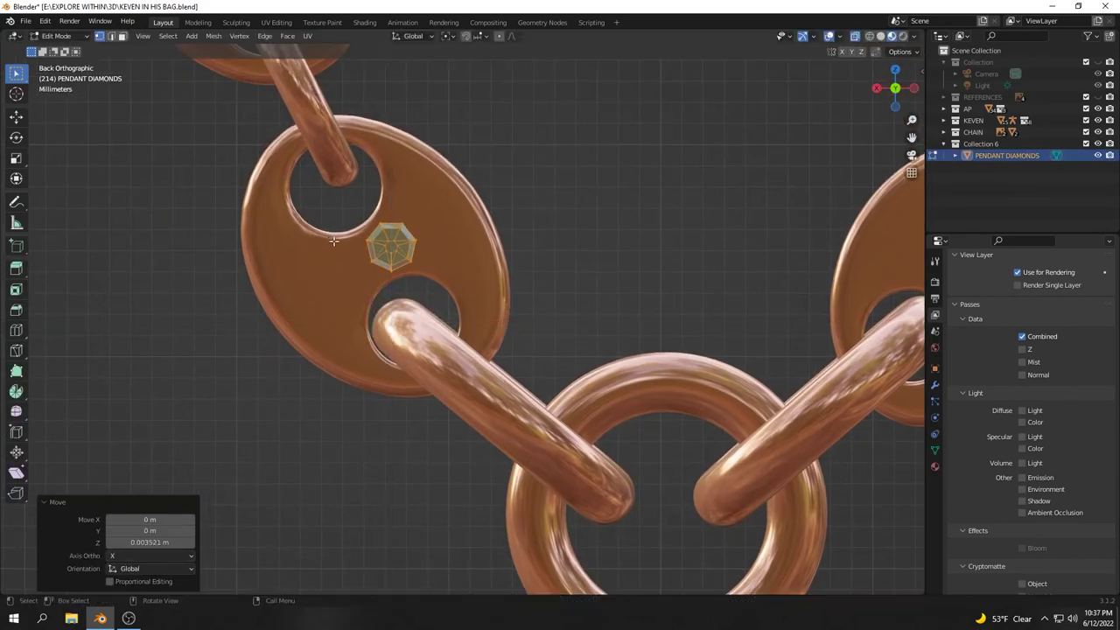
{"action": "left_click", "coordinate": [357, 266]}
{"action": "middle_click_drag", "start_coordinate": [357, 266], "coordinate": [462, 297]}
{"action": "key", "text": "g"}
{"action": "key", "text": "y"}
{"action": "left_click", "coordinate": [138, 304]}
- Duplicate the gem and place the copy on the chain link
{"action": "key", "text": "ctrl+KP_1"}
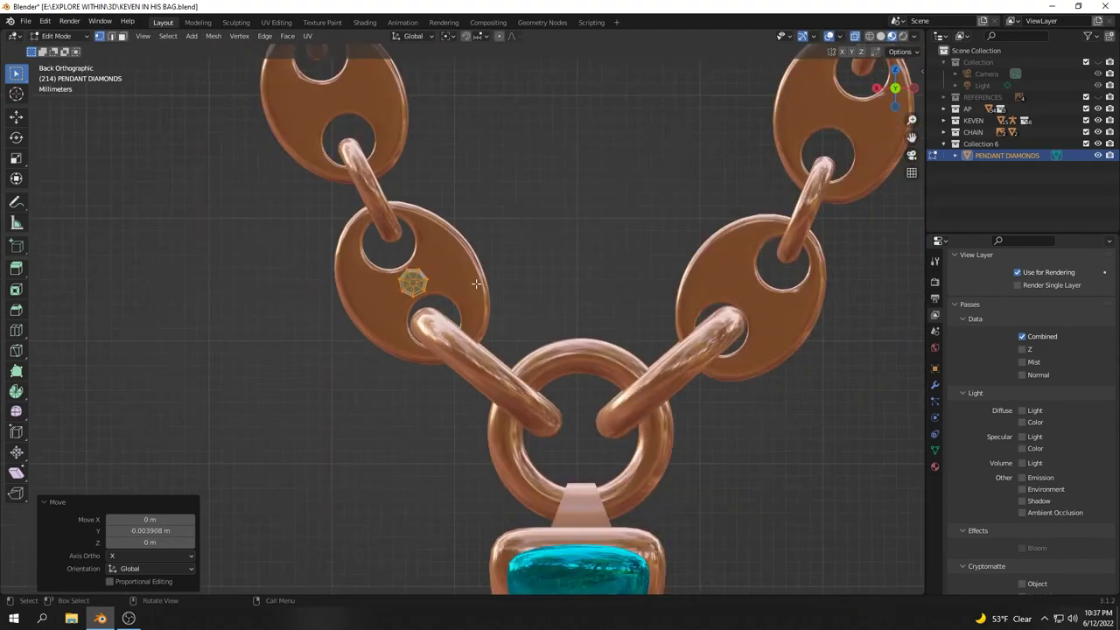
{"action": "scroll", "coordinate": [356, 346], "scroll_direction": "up", "scroll_amount": 4}
{"action": "left_click", "coordinate": [406, 255]}
{"action": "middle_click_drag", "start_coordinate": [406, 255], "coordinate": [467, 220], "text": "shift"}
{"action": "key", "text": "shift+d"}
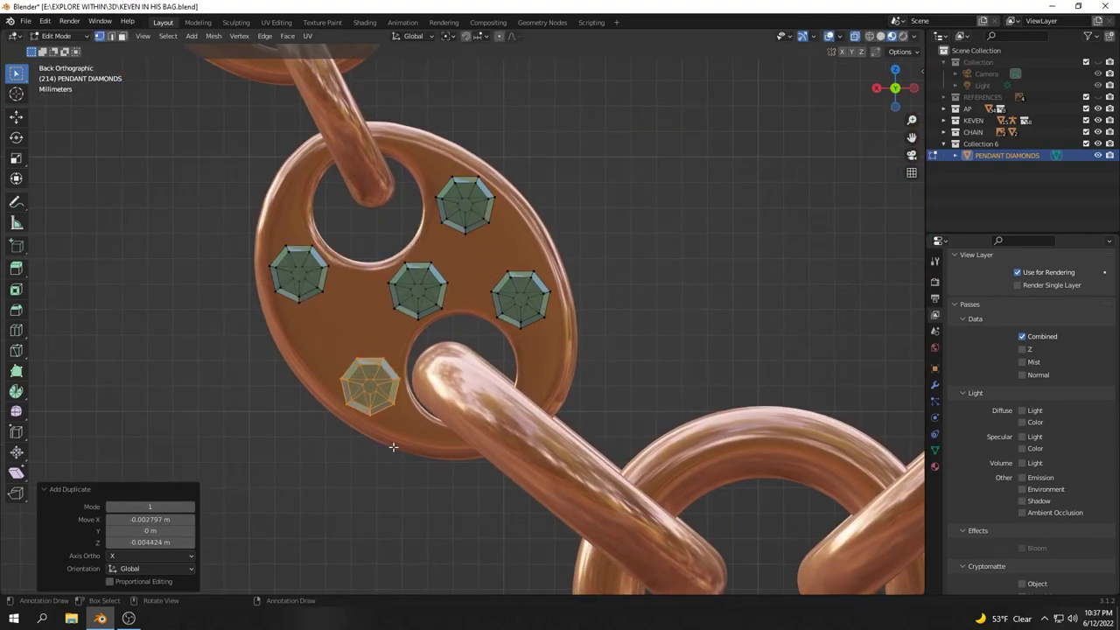
{"action": "key", "text": "Tab"}
{"action": "scroll", "coordinate": [525, 451], "scroll_direction": "down", "scroll_amount": 8}
{"action": "mouse_move", "coordinate": [644, 453]}
{"action": "middle_mouse_down"}
{"action": "mouse_move", "coordinate": [600, 375]}
{"action": "mouse_move", "coordinate": [569, 395]}
{"action": "middle_mouse_up"}
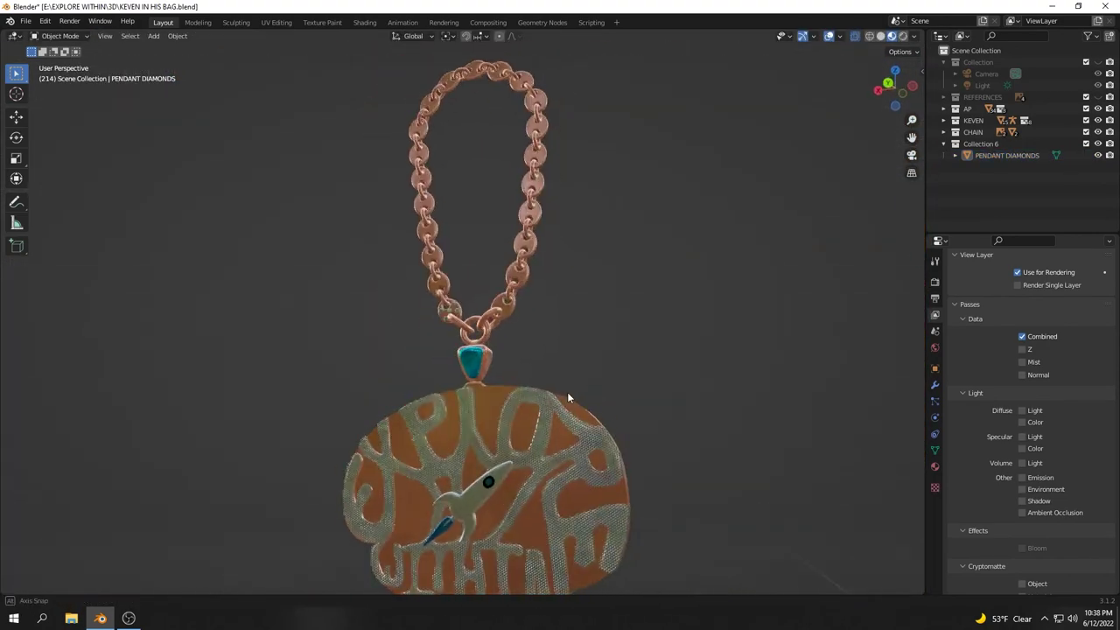
{"action": "scroll", "coordinate": [569, 396], "scroll_direction": "up", "scroll_amount": 5}
{"action": "scroll", "coordinate": [421, 380], "scroll_direction": "up", "scroll_amount": 3}
- Place further gem copies lower down and at the link's lower left
{"action": "key", "text": "Tab"}
{"action": "left_click", "coordinate": [398, 381]}
{"action": "key", "text": "ctrl+KP_1"}
{"action": "scroll", "coordinate": [403, 381], "scroll_direction": "up", "scroll_amount": 2}
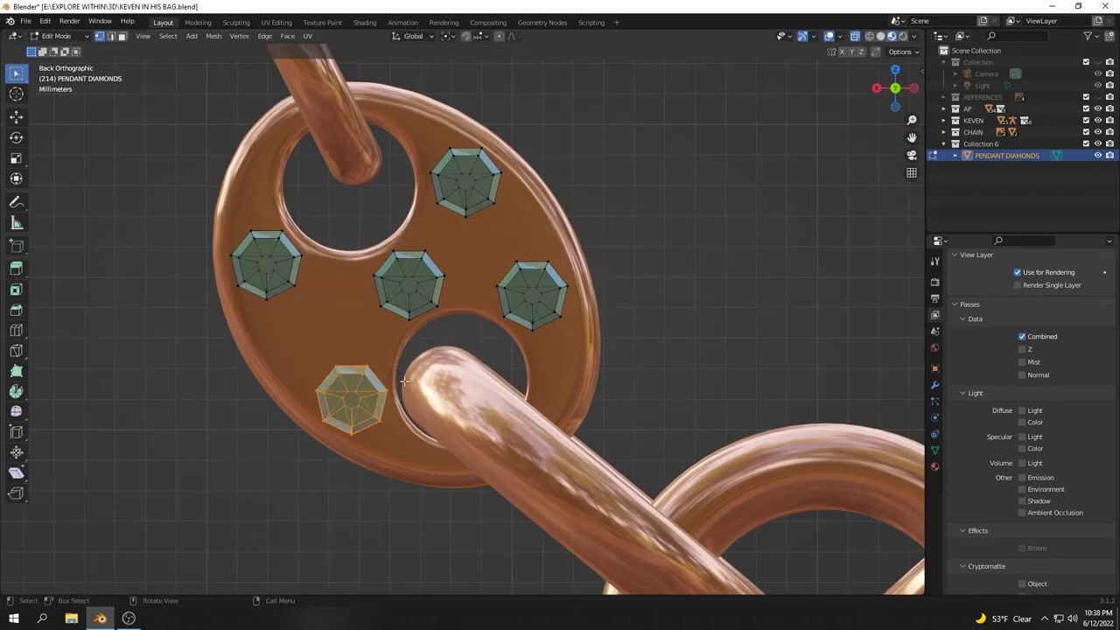
{"action": "left_click", "coordinate": [360, 278]}
{"action": "scroll", "coordinate": [360, 278], "scroll_direction": "up", "scroll_amount": 3}
{"action": "scroll", "coordinate": [359, 279], "scroll_direction": "down", "scroll_amount": 5}
{"action": "scroll", "coordinate": [360, 278], "scroll_direction": "up", "scroll_amount": 2}
- Add gem copies at the upper right and top of the link, then shrink one smaller
{"action": "key", "text": "shift+d"}
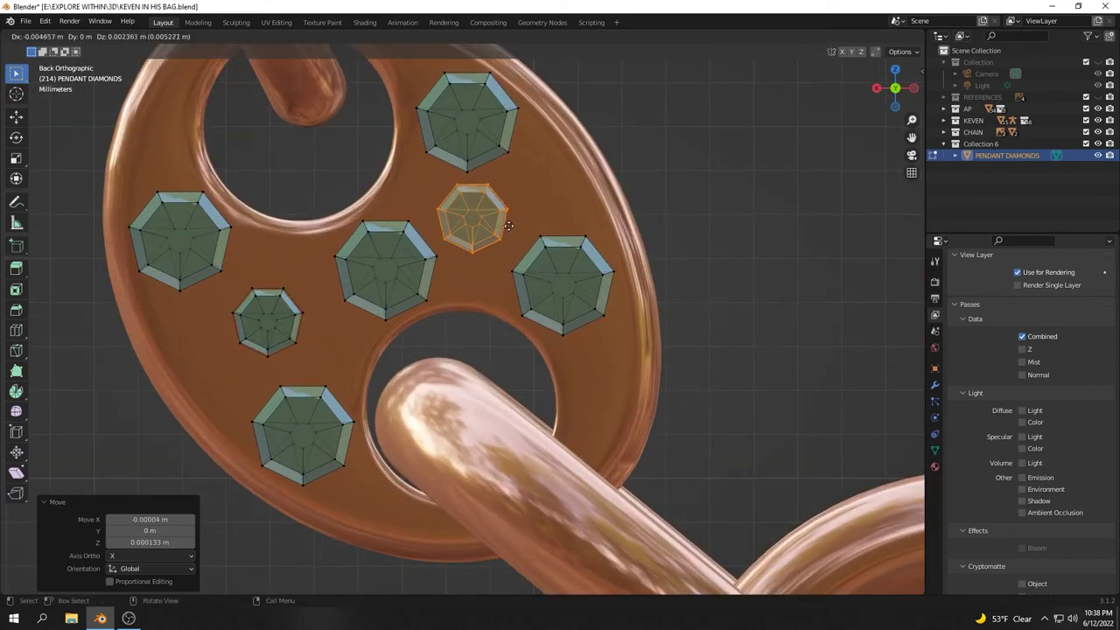
{"action": "left_click", "coordinate": [455, 343]}
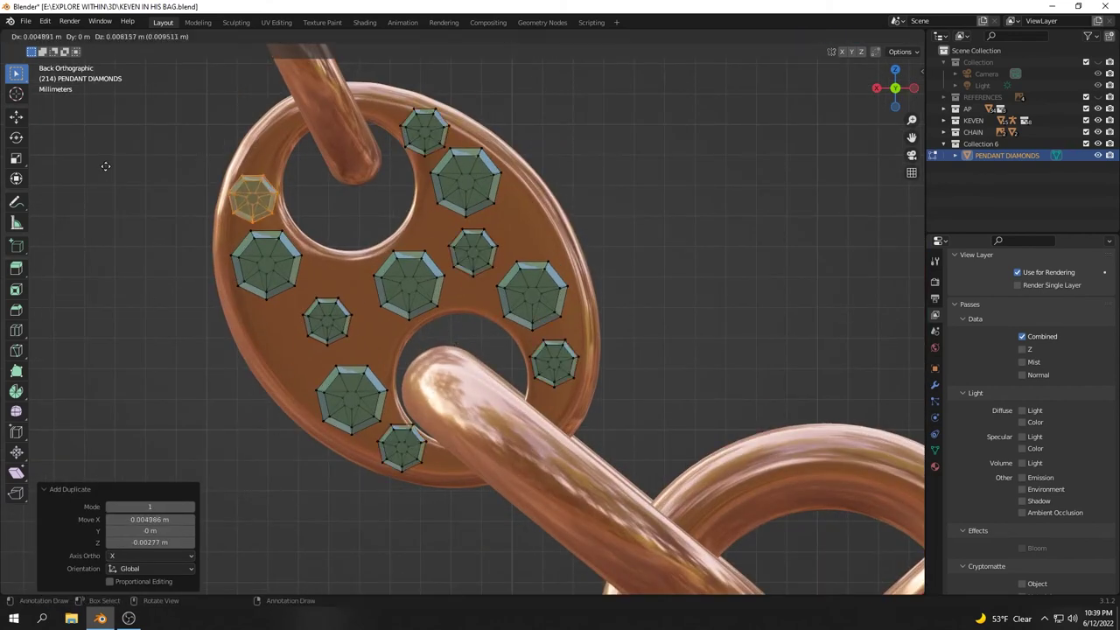
{"action": "left_click", "coordinate": [51, 576]}
{"action": "left_click", "coordinate": [356, 349]}
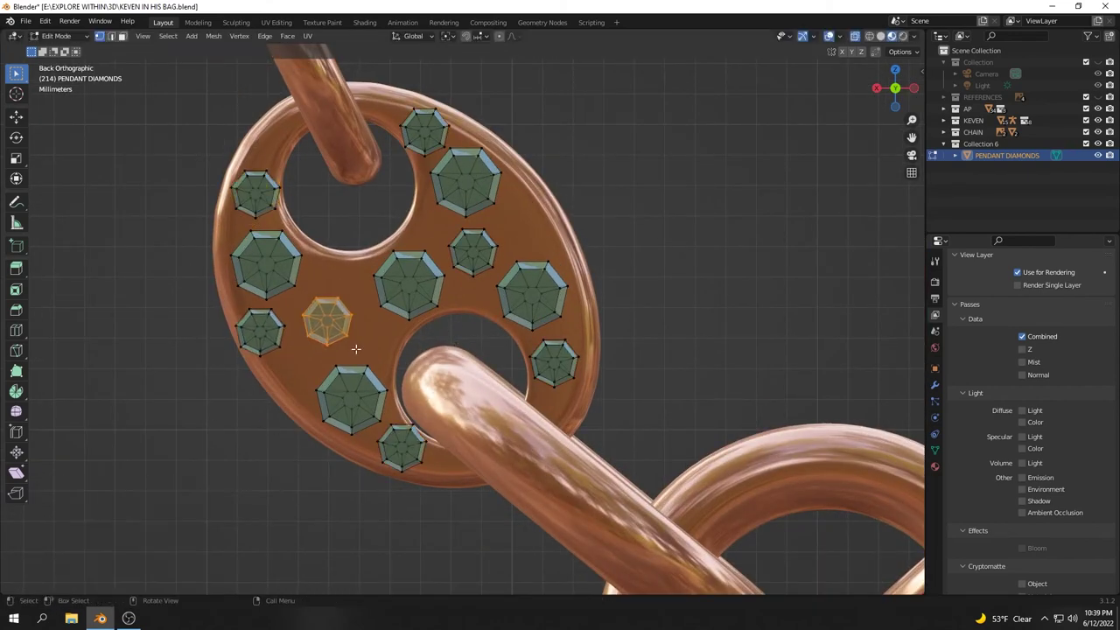
{"action": "left_click_drag", "start_coordinate": [281, 332], "coordinate": [284, 336]}
{"action": "key", "text": "s"}
{"action": "left_click", "coordinate": [356, 385]}
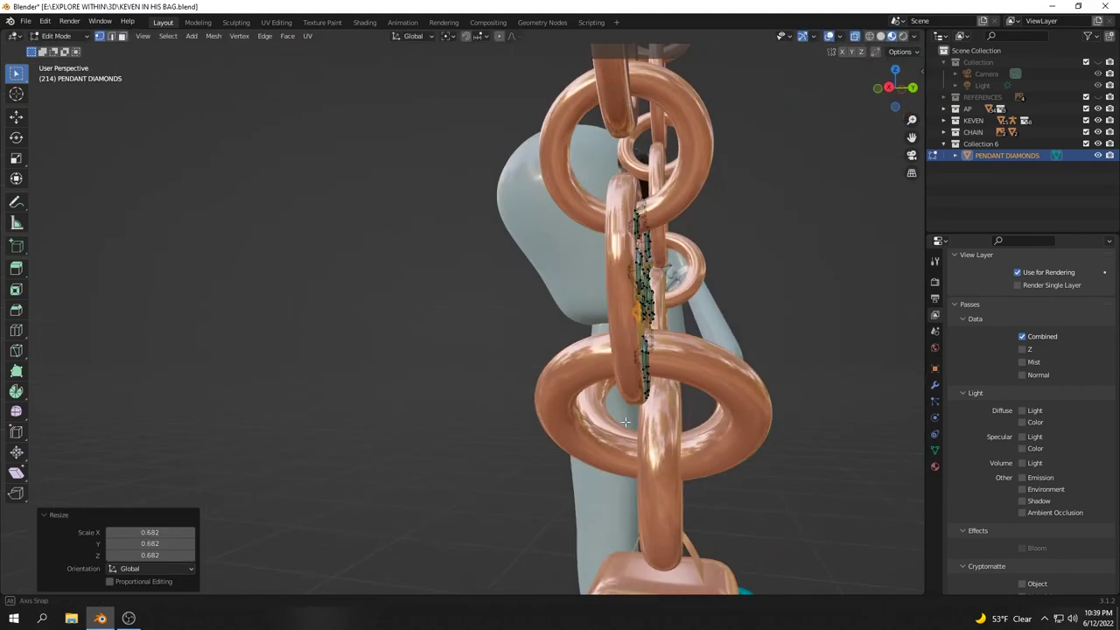
- Place a duplicated gem onto a chain link and enter Edit Mode on the gem mesh
{"action": "middle_click_drag", "start_coordinate": [356, 385], "coordinate": [316, 393]}
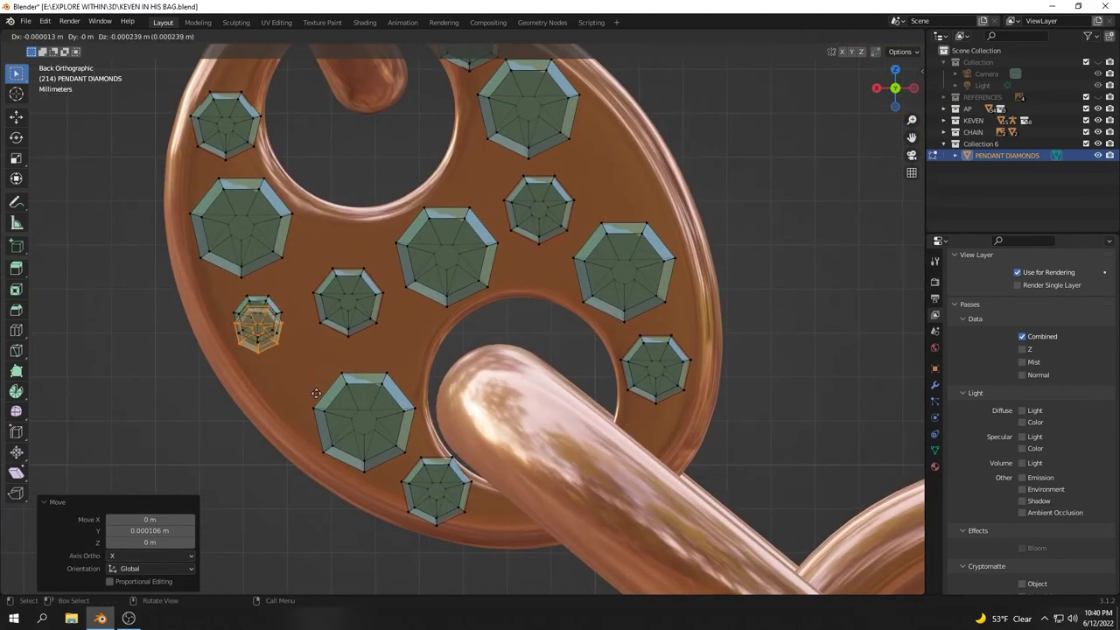
{"action": "left_click", "coordinate": [350, 429]}
{"action": "middle_click_drag", "start_coordinate": [539, 338], "coordinate": [451, 391], "text": "shift"}
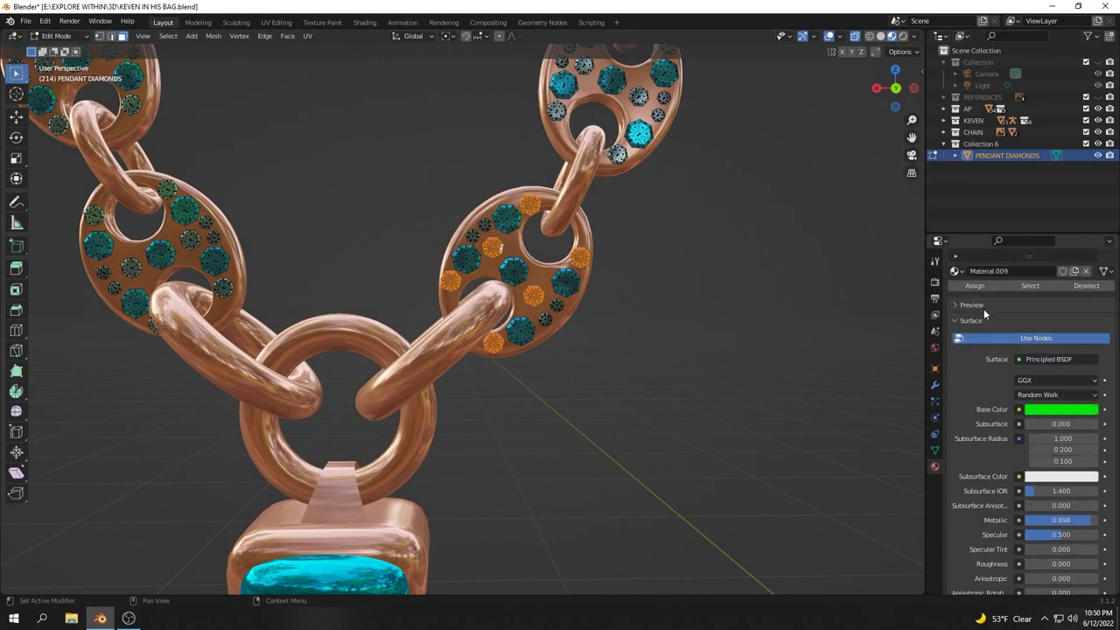
{"action": "middle_click_drag", "start_coordinate": [646, 418], "coordinate": [602, 368]}
{"action": "scroll", "coordinate": [560, 359], "scroll_direction": "up", "scroll_amount": 5}
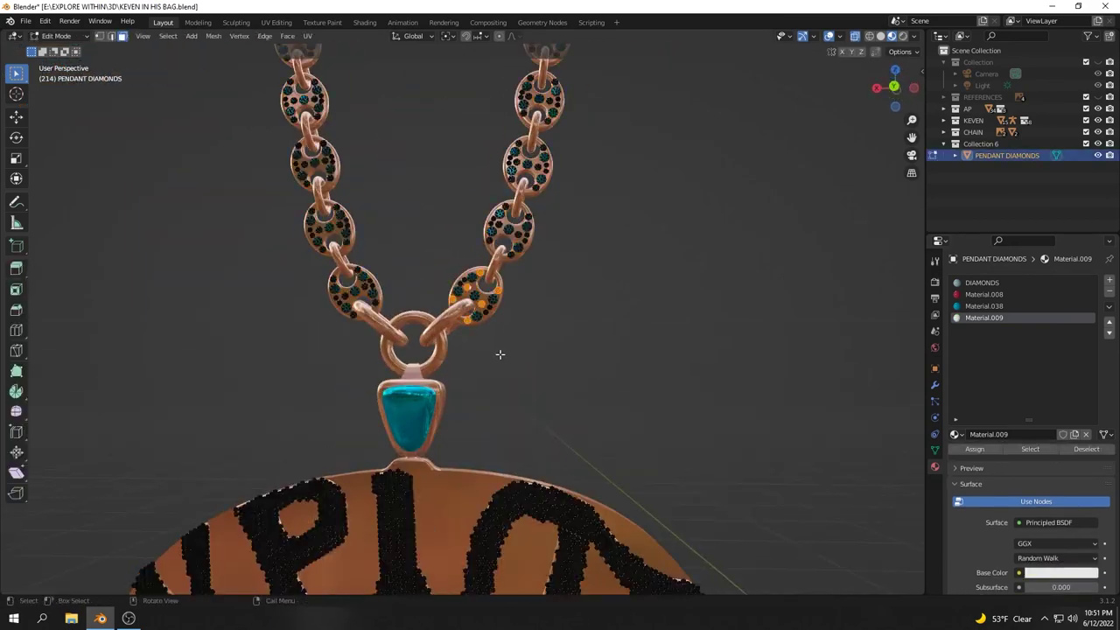
{"action": "key", "text": "Tab"}
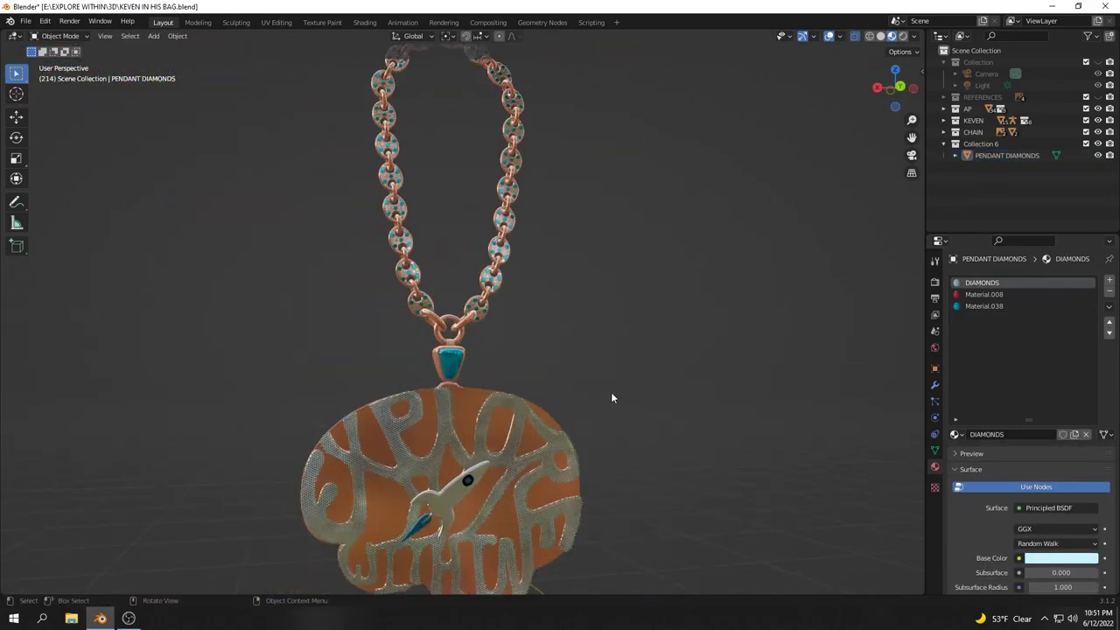
- Save the file and orbit around the finished gem-studded pendant to inspect it
{"action": "key", "text": "ctrl+s"}
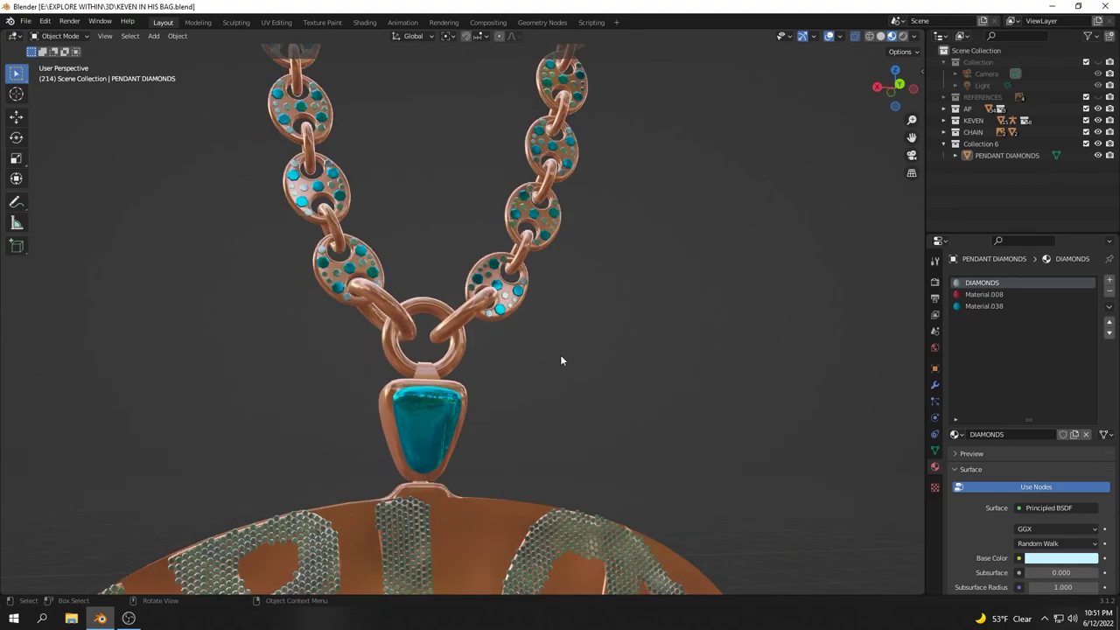
{"action": "middle_click_drag", "start_coordinate": [540, 361], "coordinate": [546, 364]}
{"action": "scroll", "coordinate": [460, 346], "scroll_direction": "down", "scroll_amount": 6}
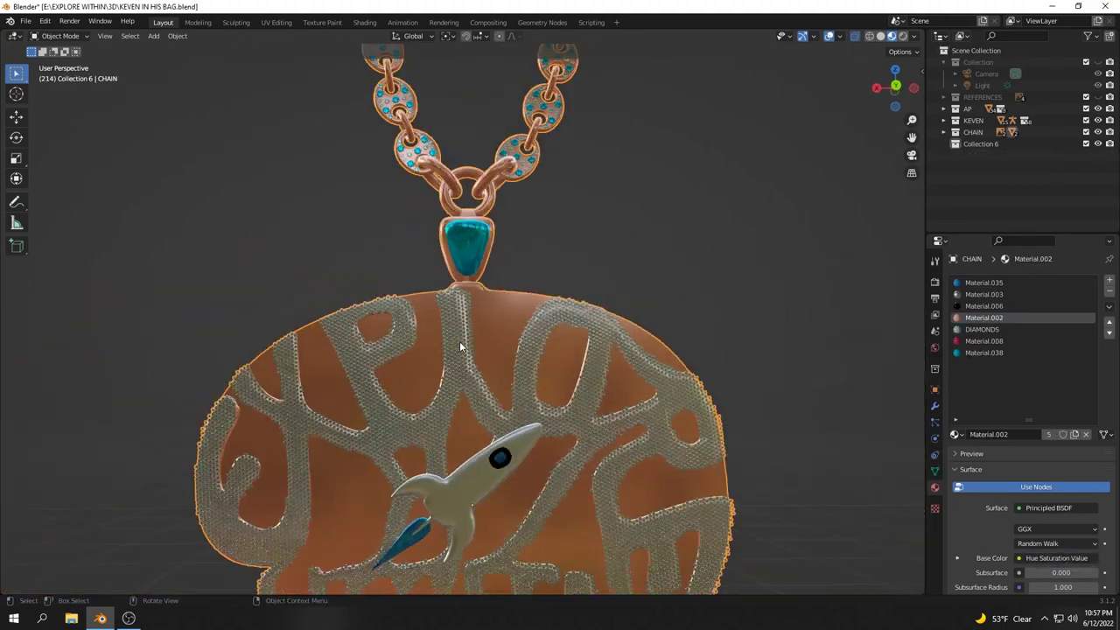
{"action": "middle_click_drag", "start_coordinate": [460, 346], "coordinate": [490, 346]}
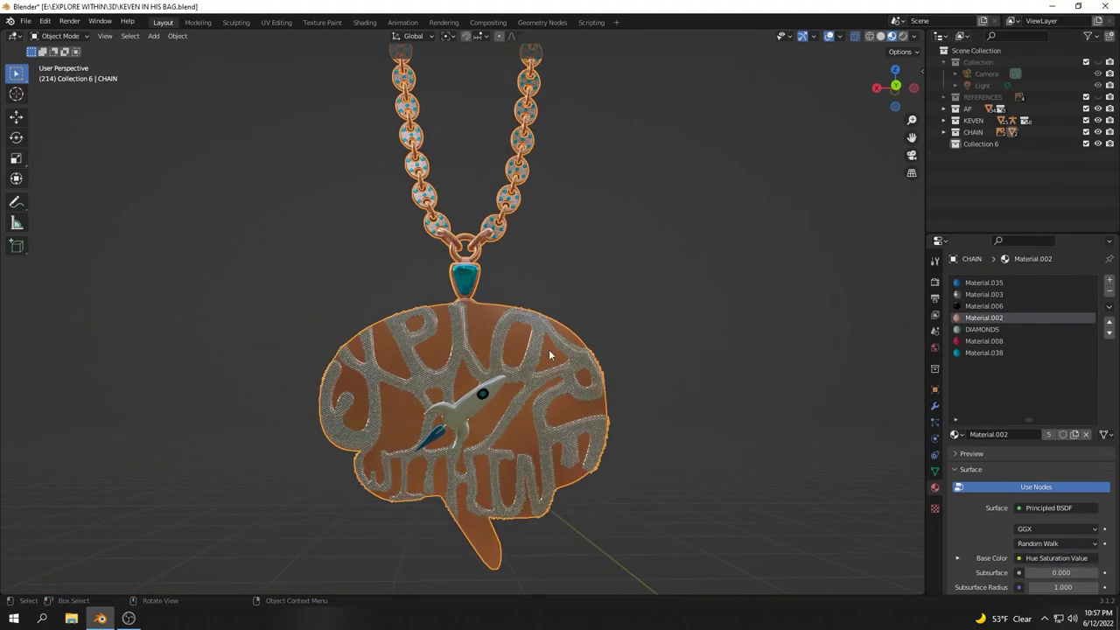